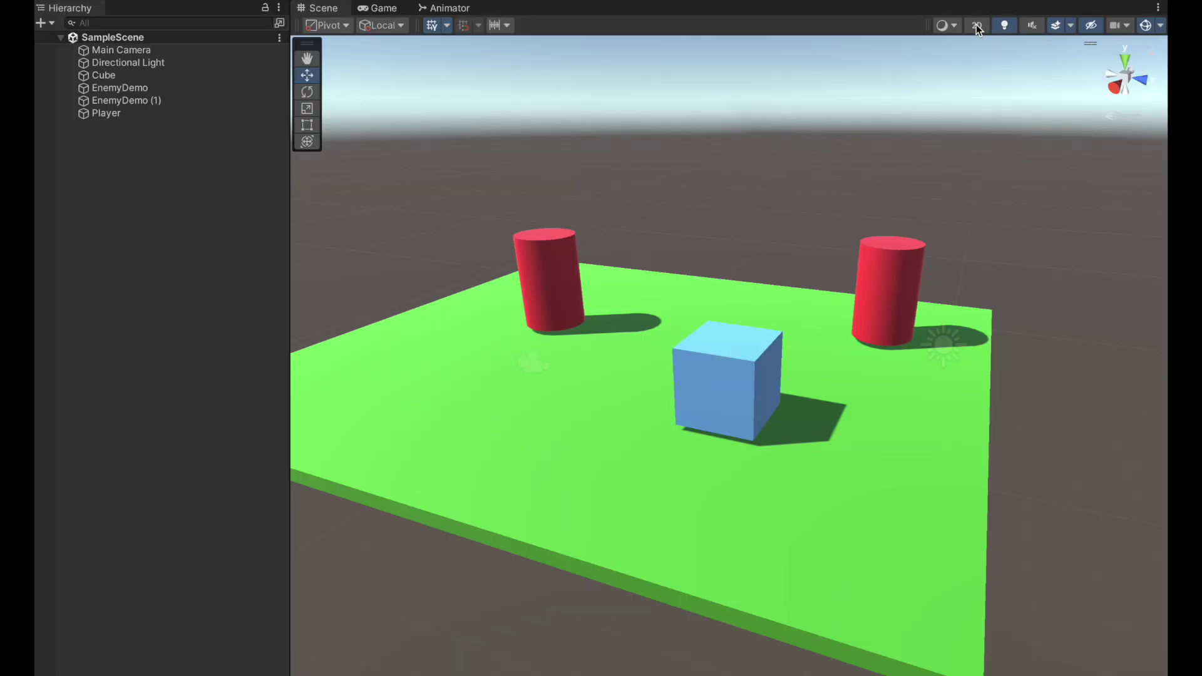
# Step: Toggle the Scene view to 2D and back, zoom in and slide a roadside tree along the street
pyautogui.click(977, 27)
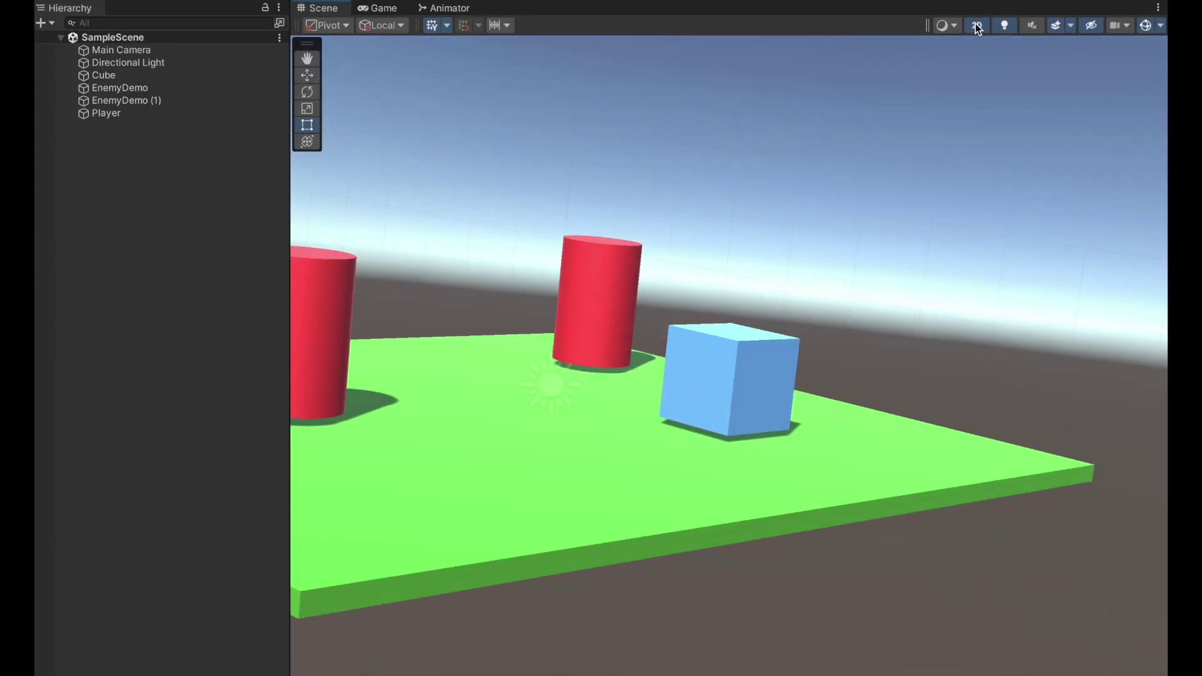
pyautogui.click(977, 26)
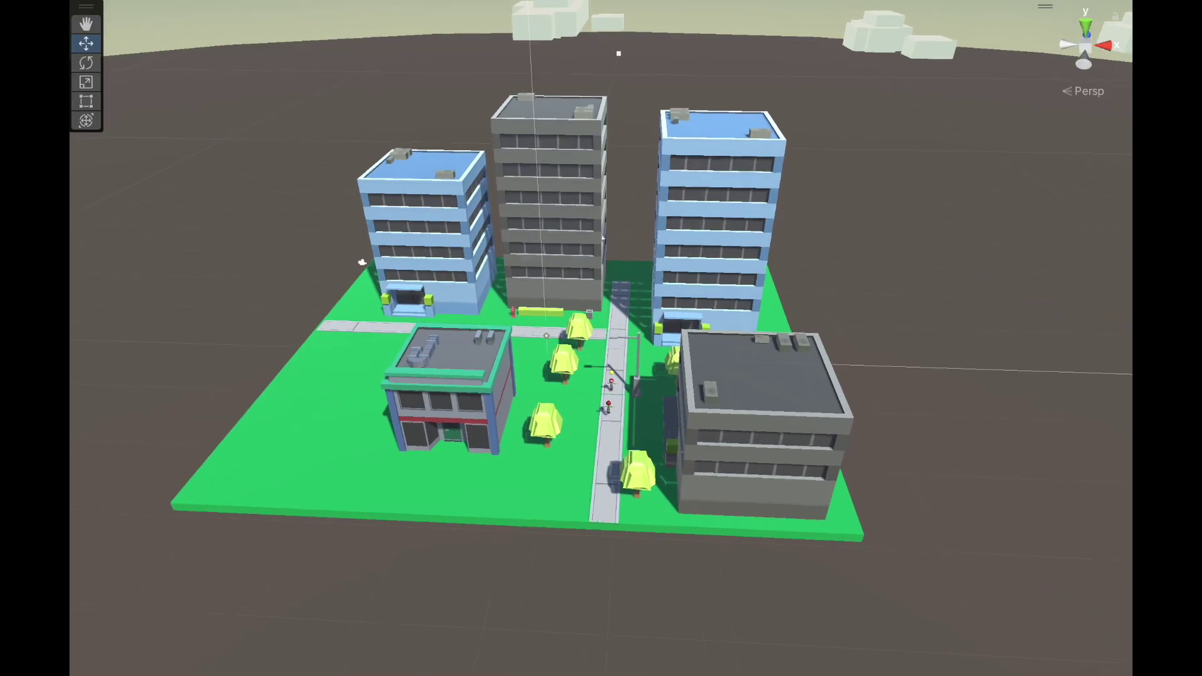
pyautogui.scroll(5, 601, 338)
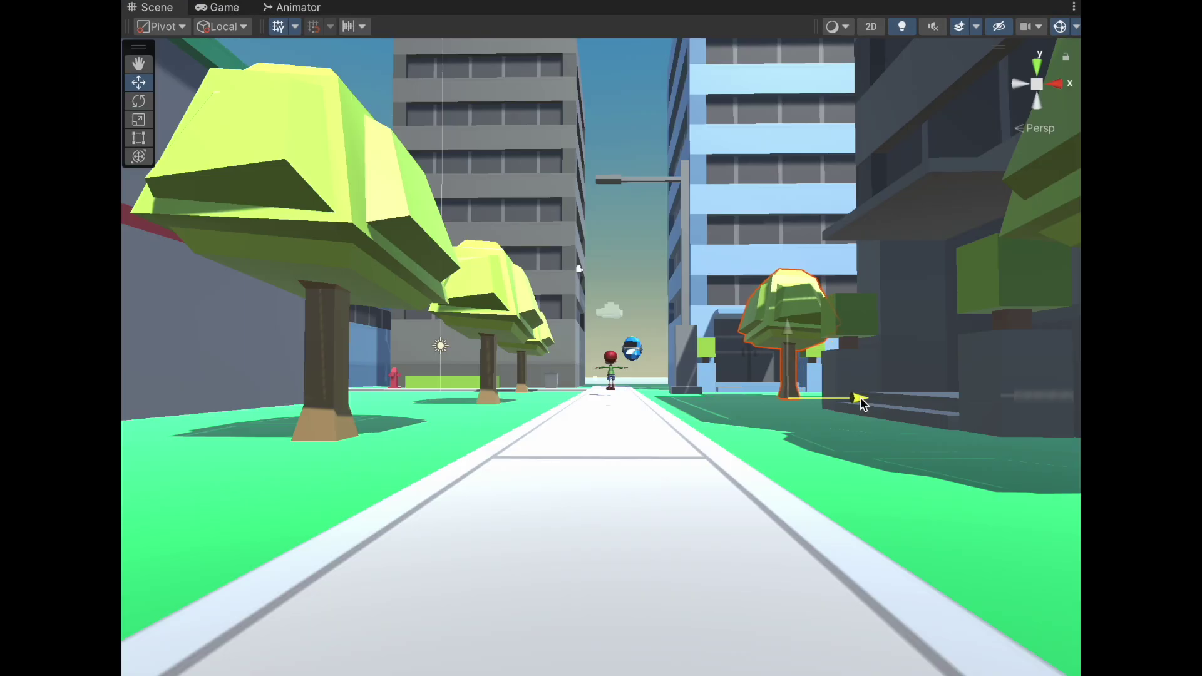
pyautogui.moveTo(860, 397); pyautogui.dragTo(831, 400)
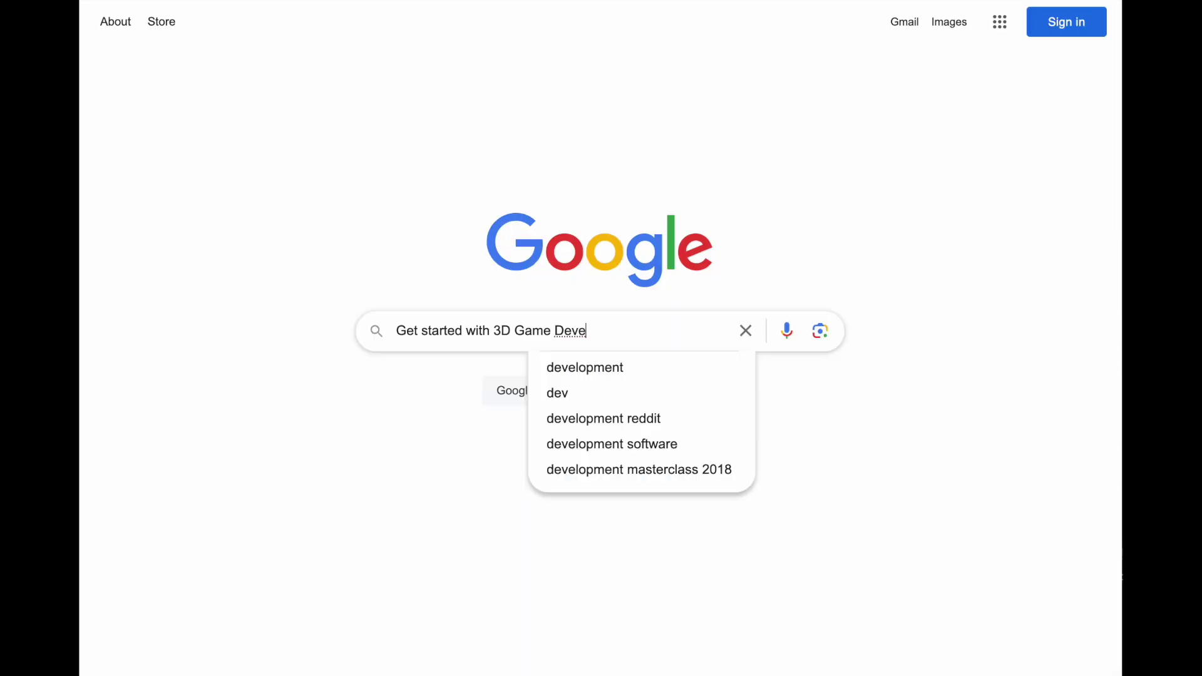
# Step: Run the Google search for 3D game development and scroll through the results
pyautogui.click(614, 368)
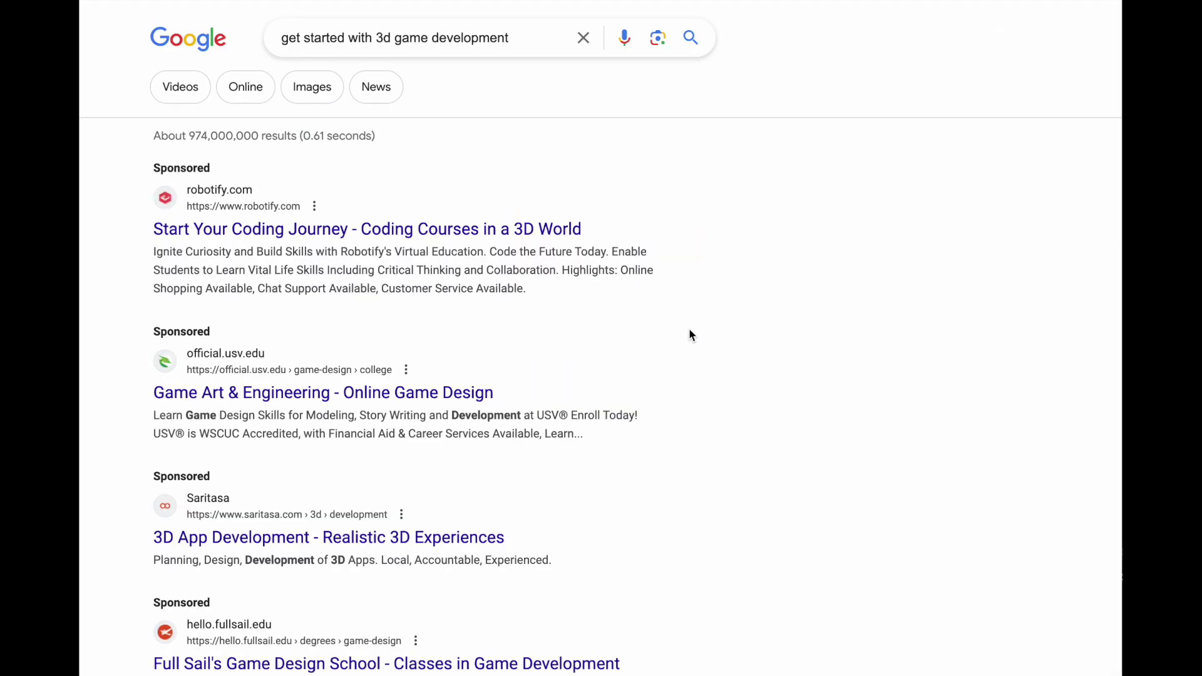
pyautogui.scroll(-10, 688, 328)
pyautogui.scroll(-3, 912, 425)
pyautogui.scroll(-3, 909, 431)
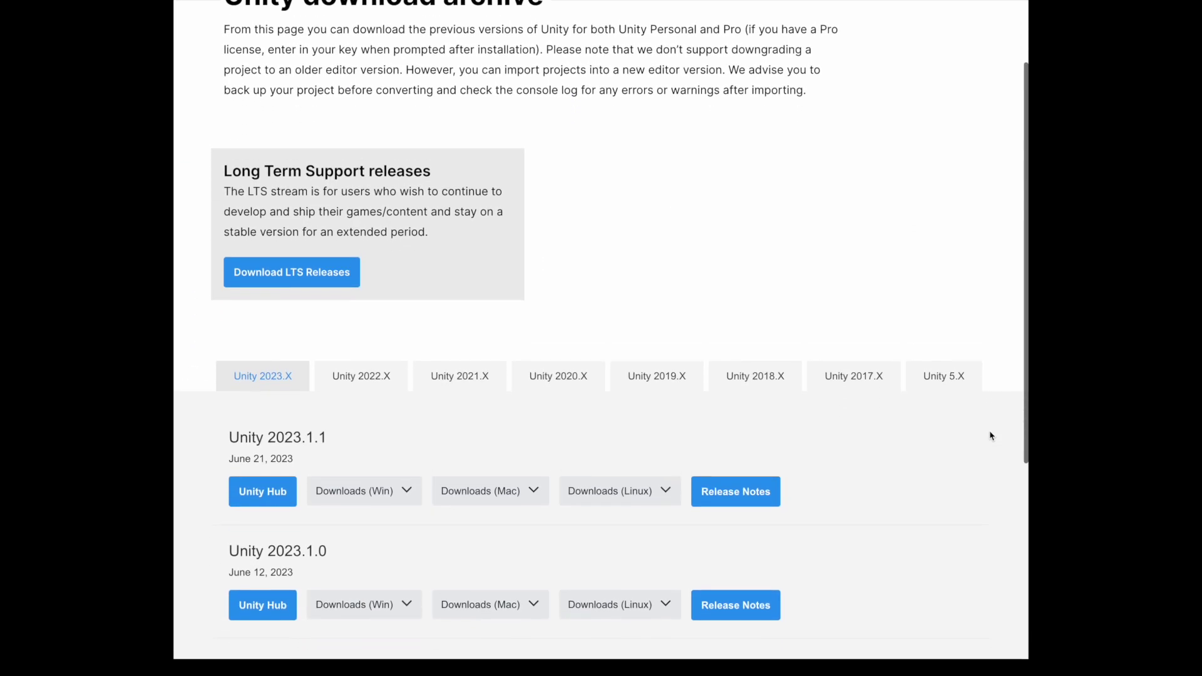
pyautogui.scroll(-1, 991, 435)
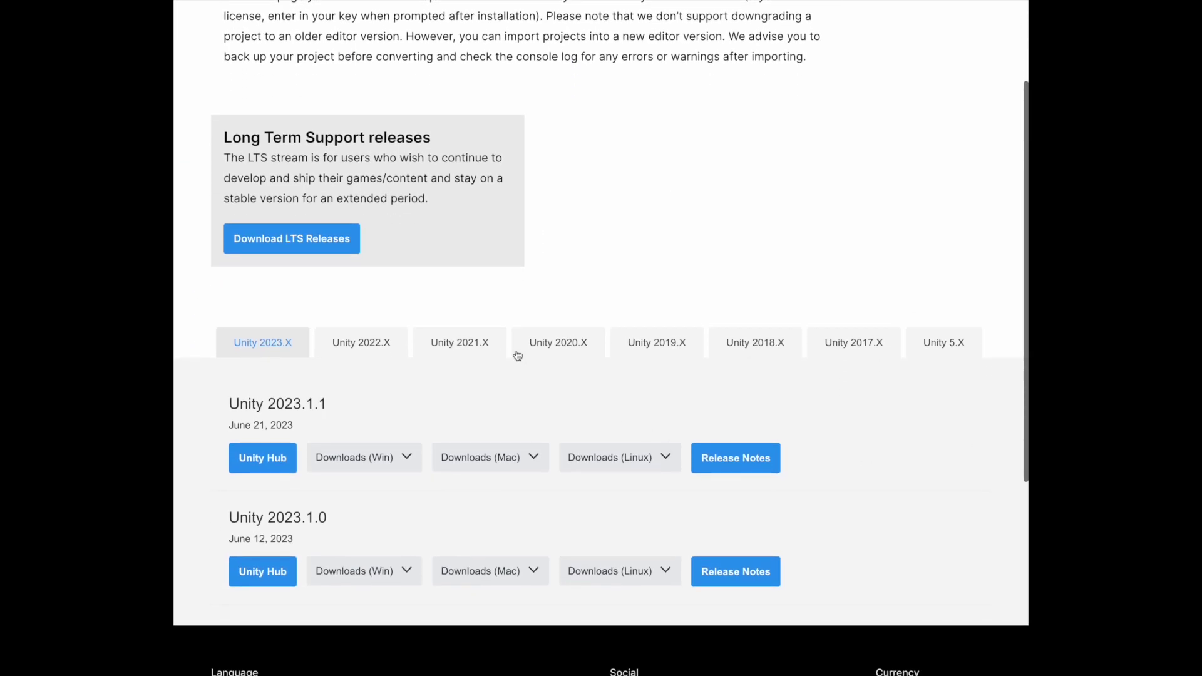
# Step: Browse the Unity 2022, 2021 and 2020 release lists, then orbit around the new empty 3D scene
pyautogui.click(373, 343)
pyautogui.click(465, 349)
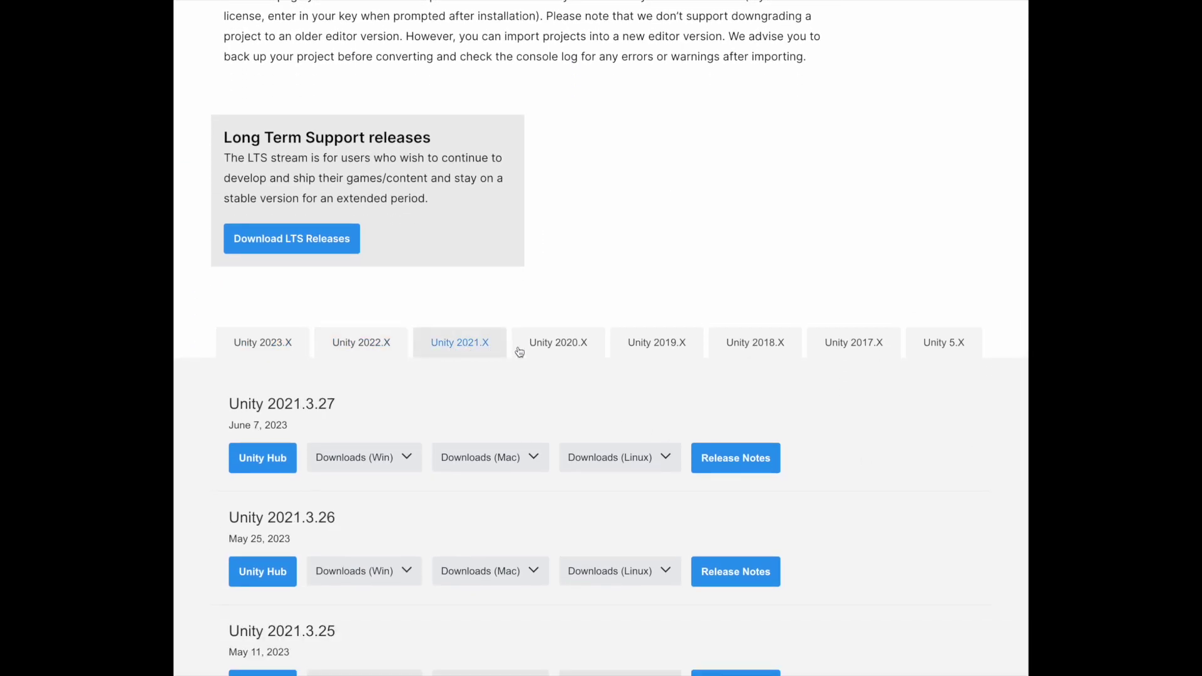
pyautogui.click(551, 345)
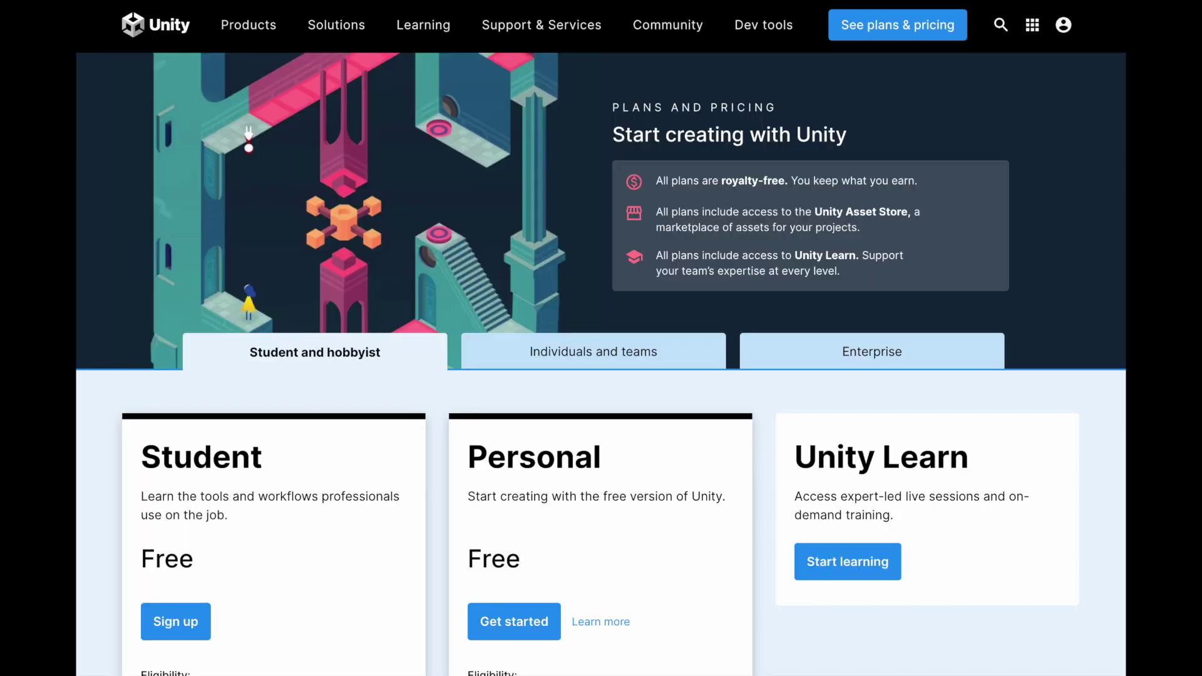
pyautogui.scroll(-2, 601, 338)
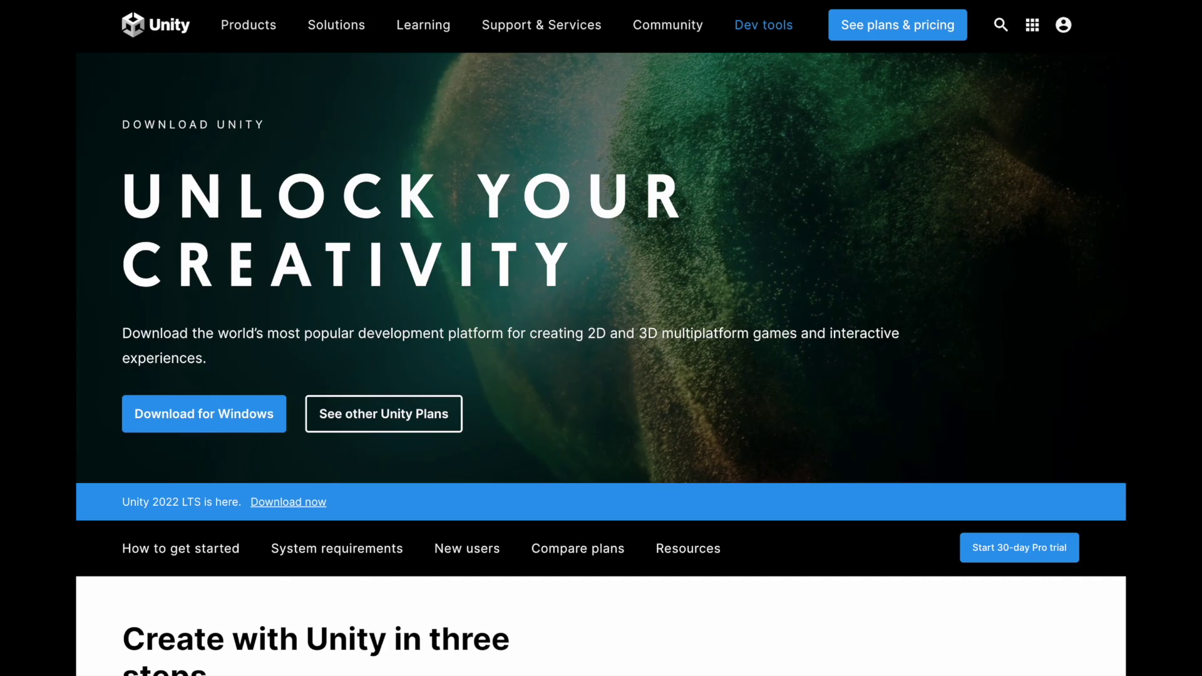
pyautogui.write('Recor')
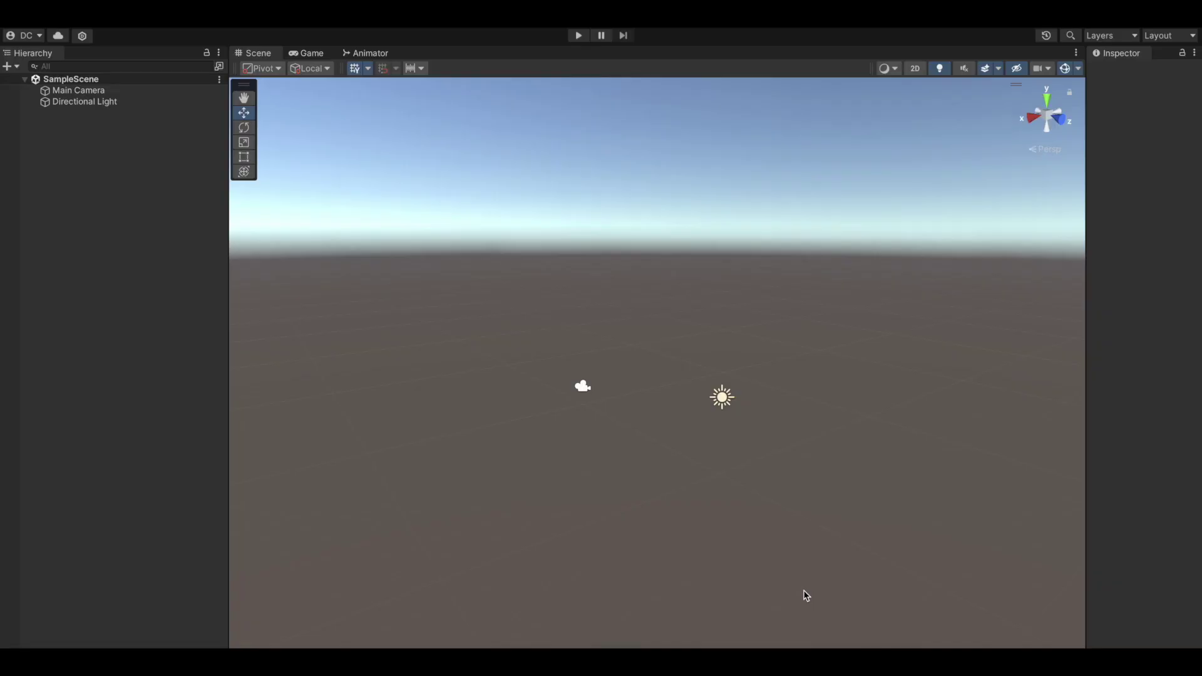
pyautogui.moveTo(802, 593); pyautogui.dragTo(867, 408, button='right')
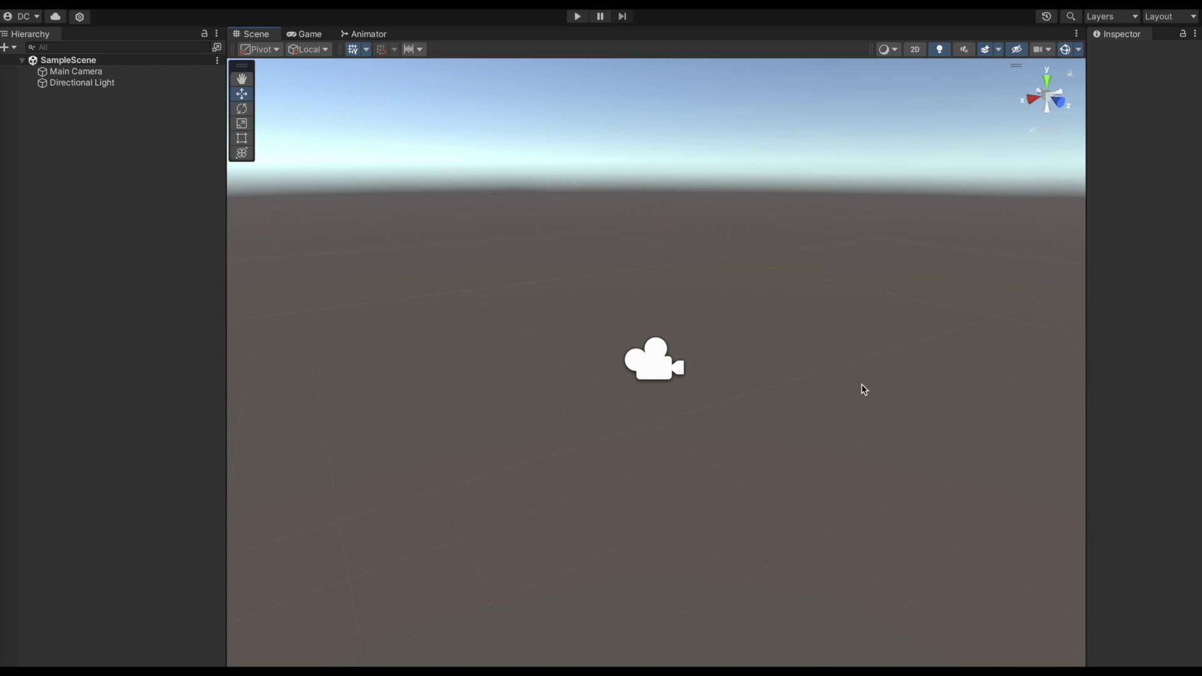
# Step: Add a Cube, flatten and stretch it into a wide slab, and make it green
pyautogui.rightClick(123, 174)
pyautogui.moveTo(162, 391)
pyautogui.click(319, 393)
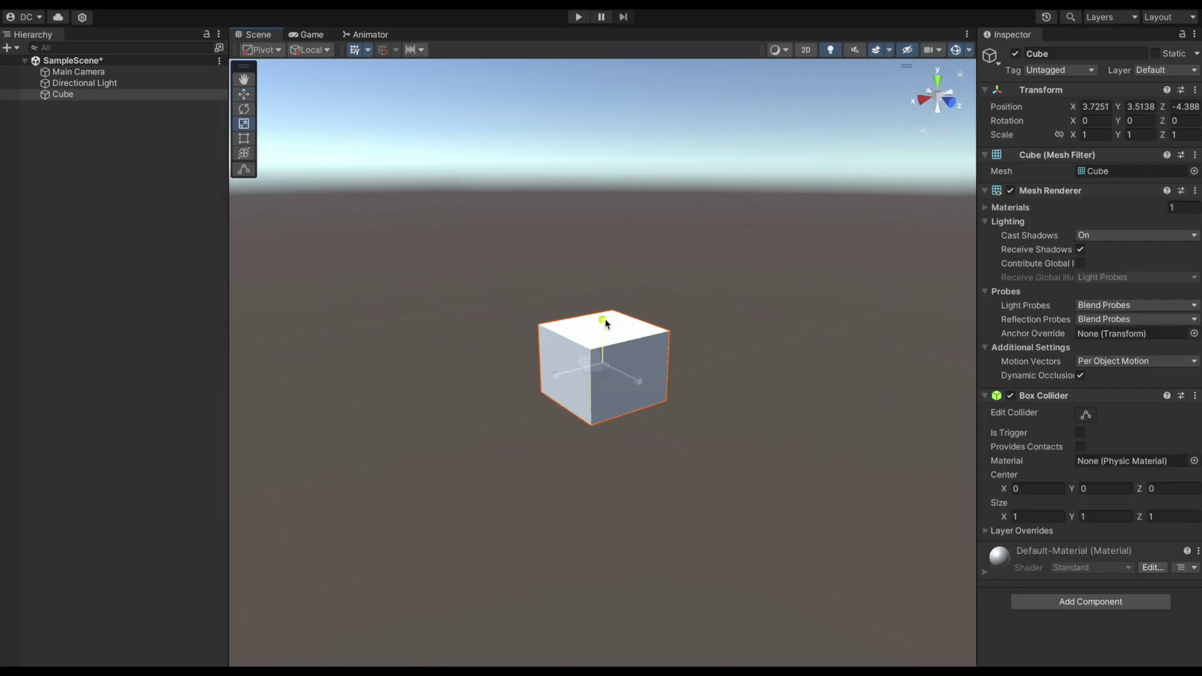
pyautogui.moveTo(604, 318); pyautogui.dragTo(605, 351)
pyautogui.moveTo(665, 394); pyautogui.dragTo(796, 545)
pyautogui.moveTo(580, 392); pyautogui.dragTo(520, 382)
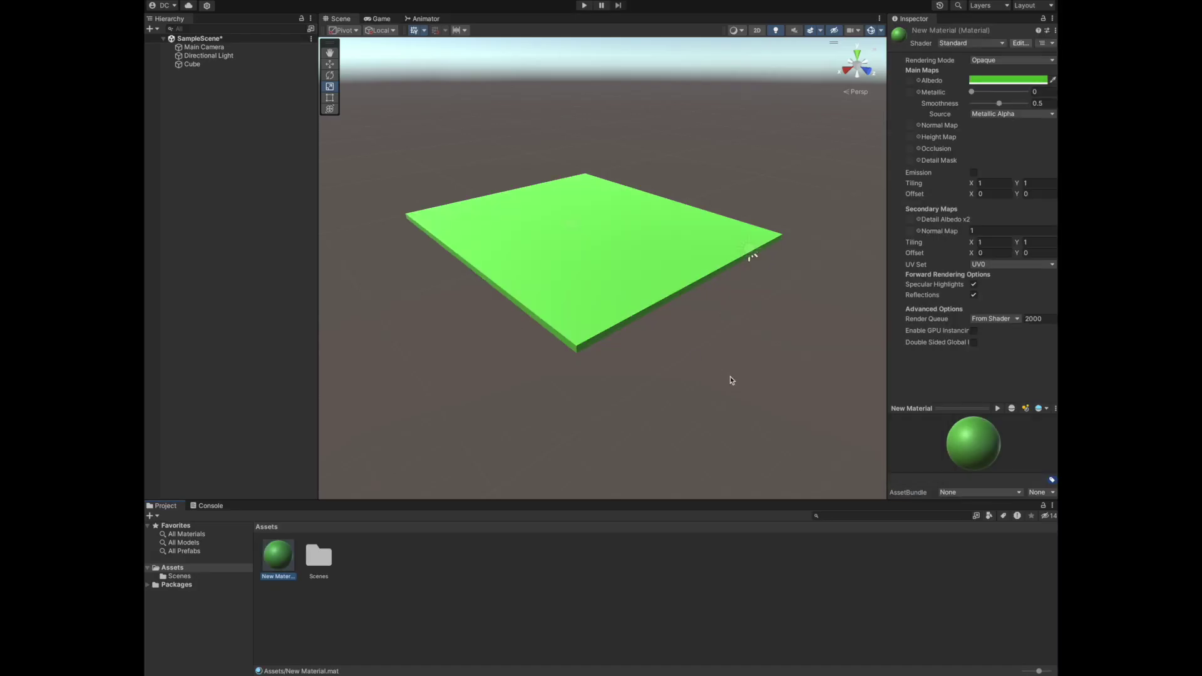
pyautogui.click(728, 375)
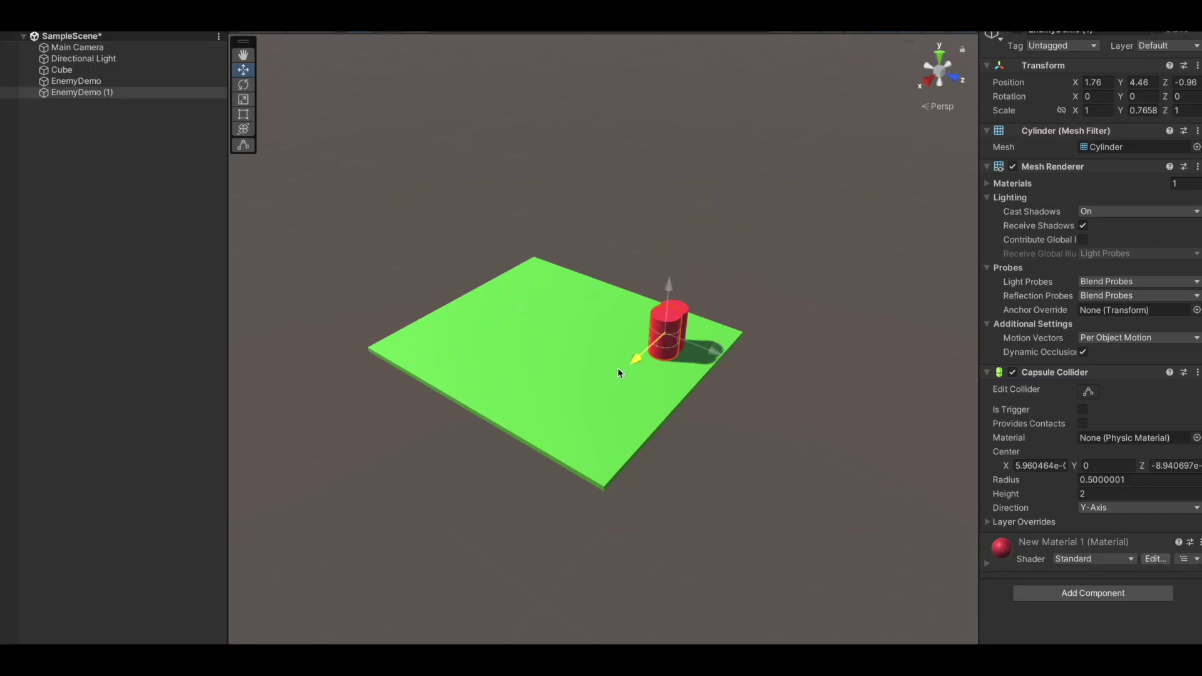
# Step: Move the red cylinder into place and lower the blue Player cube onto the ground
pyautogui.moveTo(618, 373); pyautogui.dragTo(595, 387)
pyautogui.moveTo(661, 406); pyautogui.dragTo(526, 392)
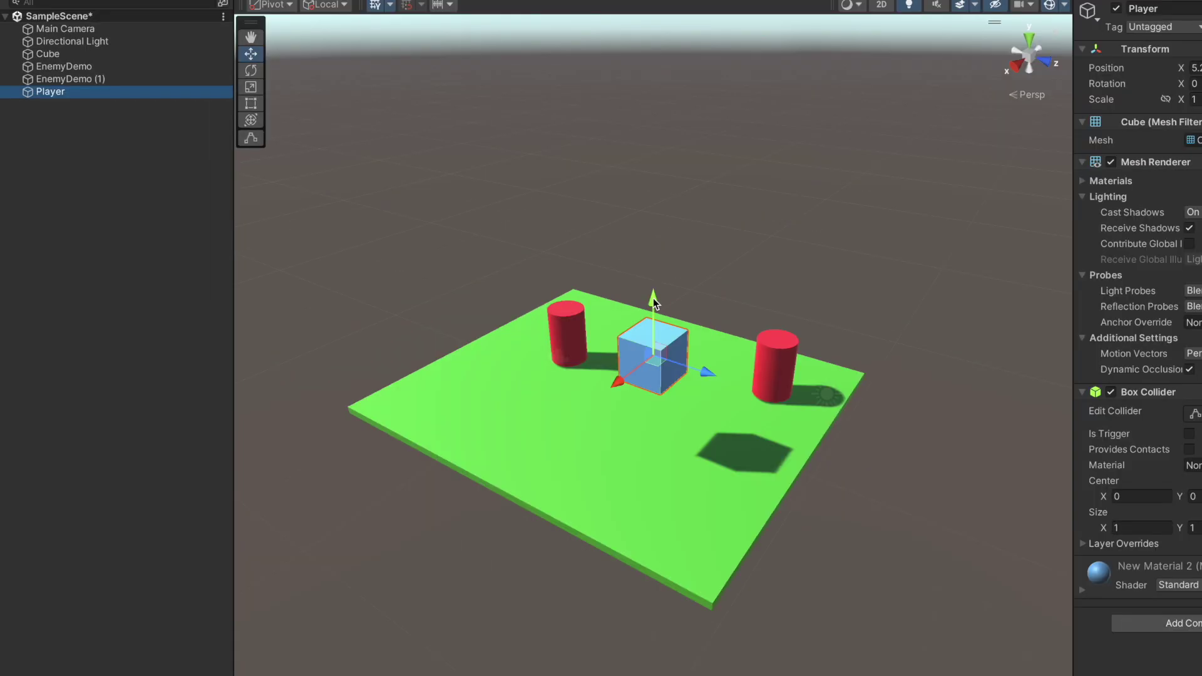
pyautogui.moveTo(652, 298); pyautogui.dragTo(659, 373)
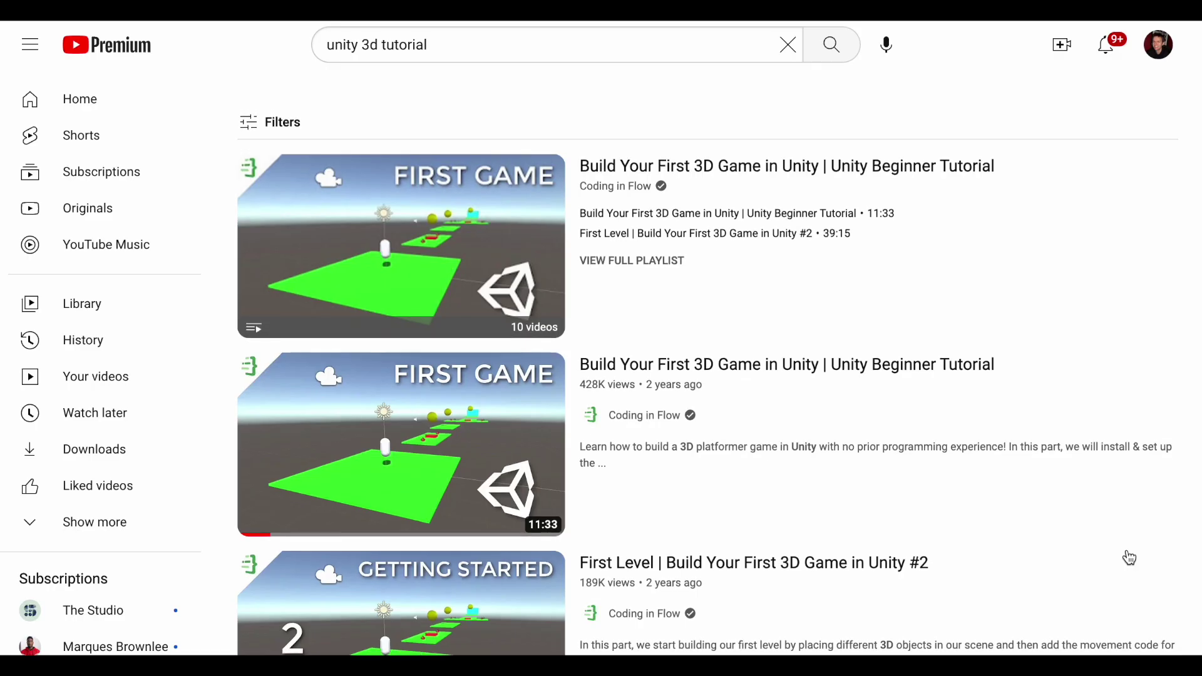
pyautogui.scroll(-1, 1130, 557)
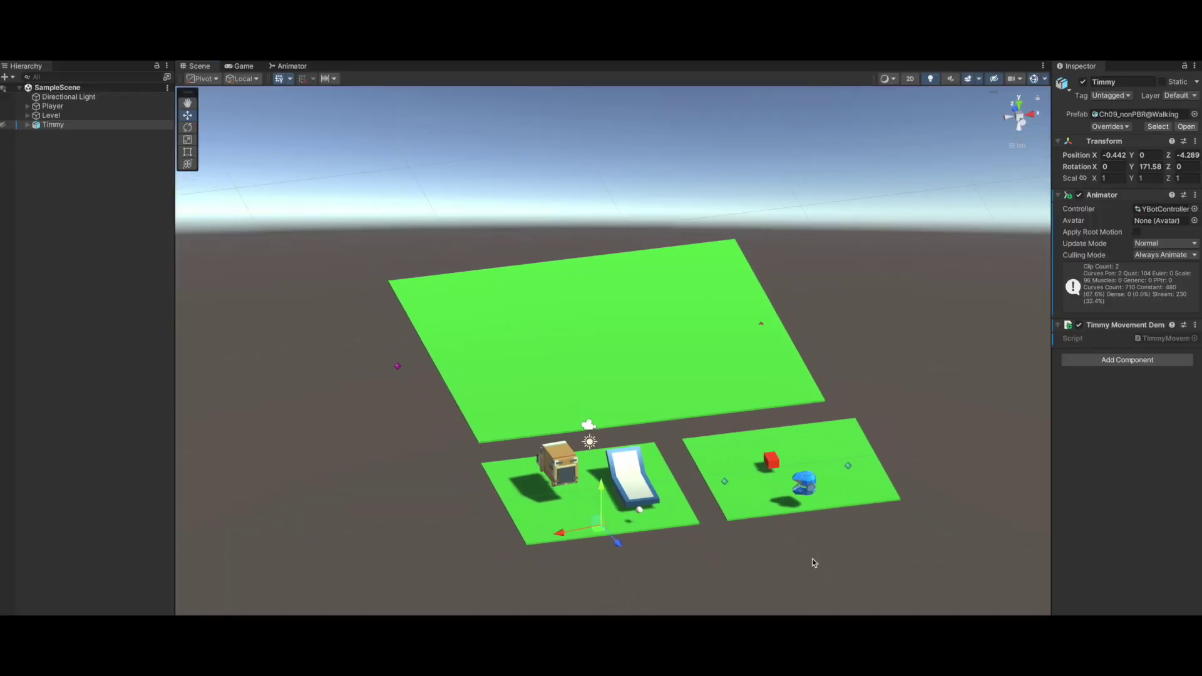
# Step: Orbit around the platformer level, deselecting the Player truck along the way
pyautogui.scroll(5, 782, 557)
pyautogui.keyDown('alt'); pyautogui.moveTo(718, 555); pyautogui.dragTo(968, 549); pyautogui.keyUp('alt')
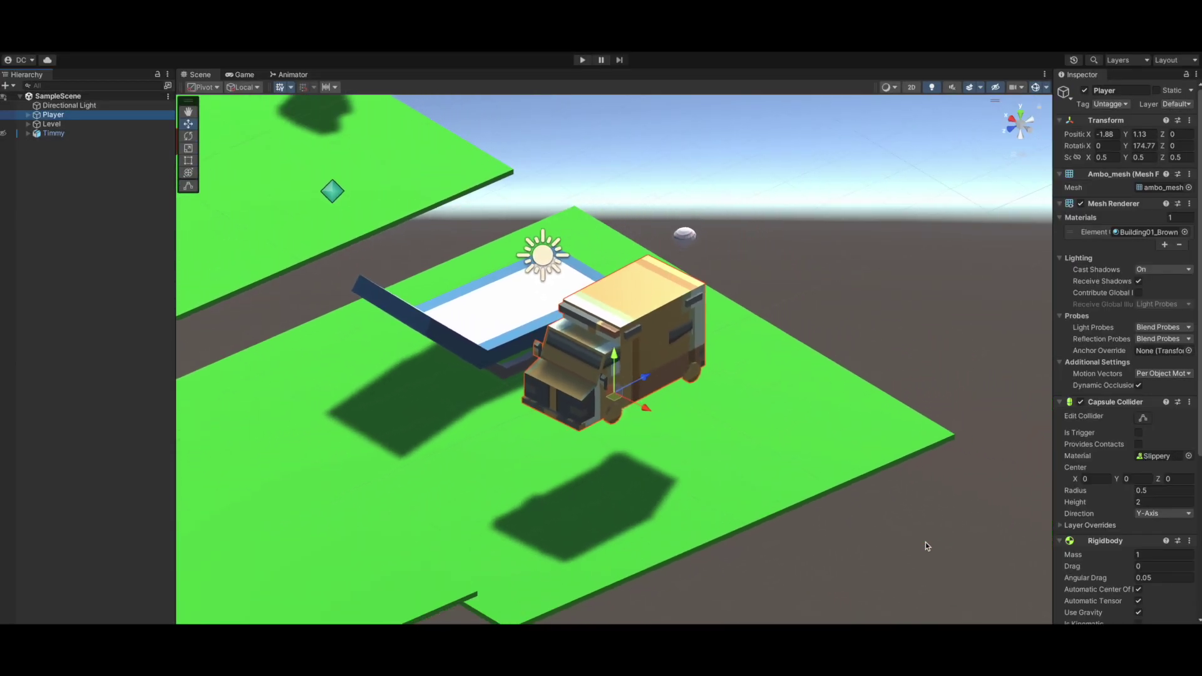
pyautogui.click(878, 535)
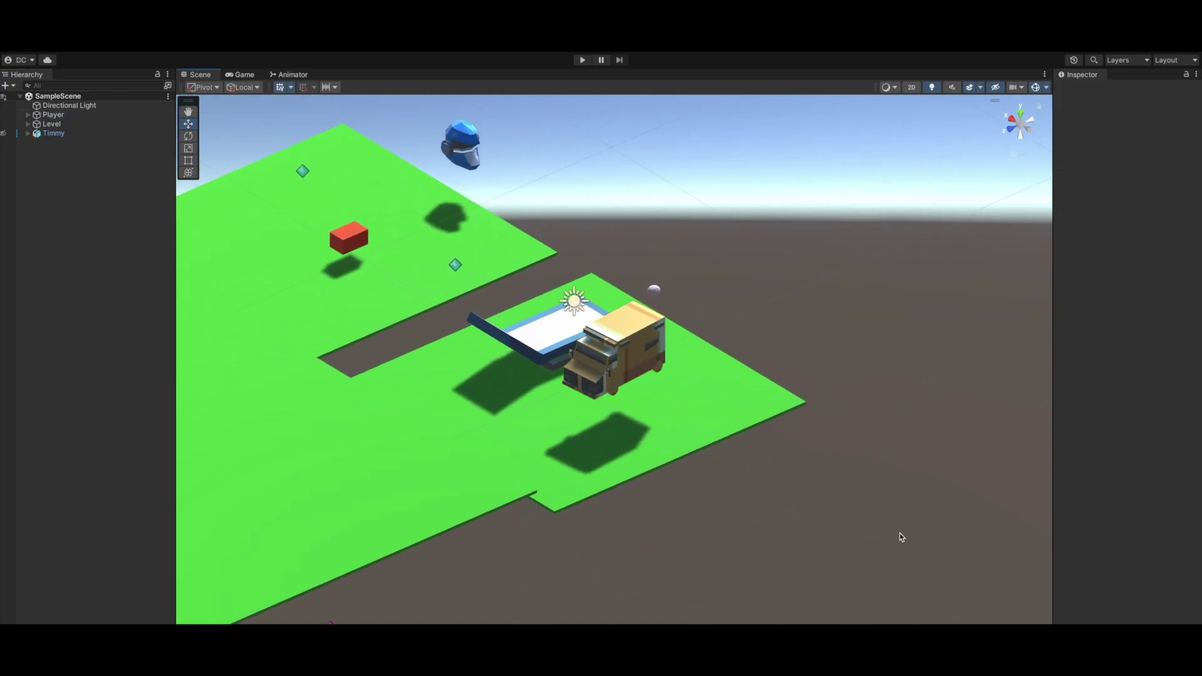
pyautogui.keyDown('alt'); pyautogui.moveTo(900, 537); pyautogui.dragTo(601, 547); pyautogui.keyUp('alt')
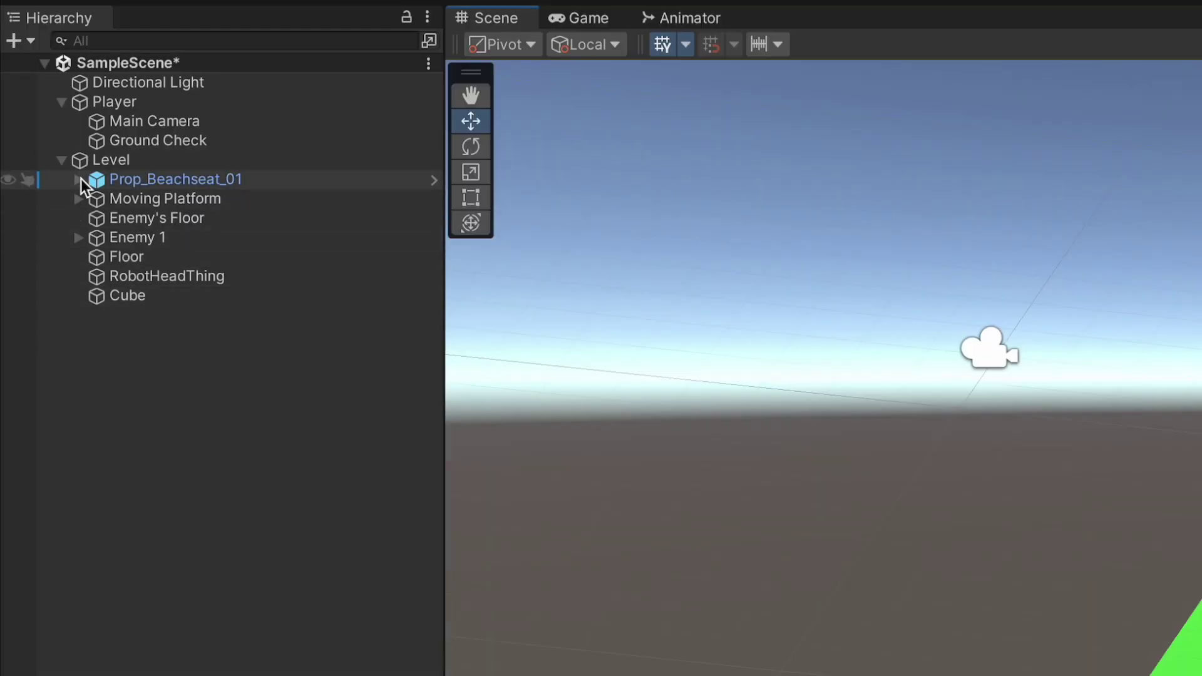
# Step: Inspect the Hierarchy by expanding and collapsing Prop_Beachseat_01, Moving Platform and Enemy 1
pyautogui.click(78, 180)
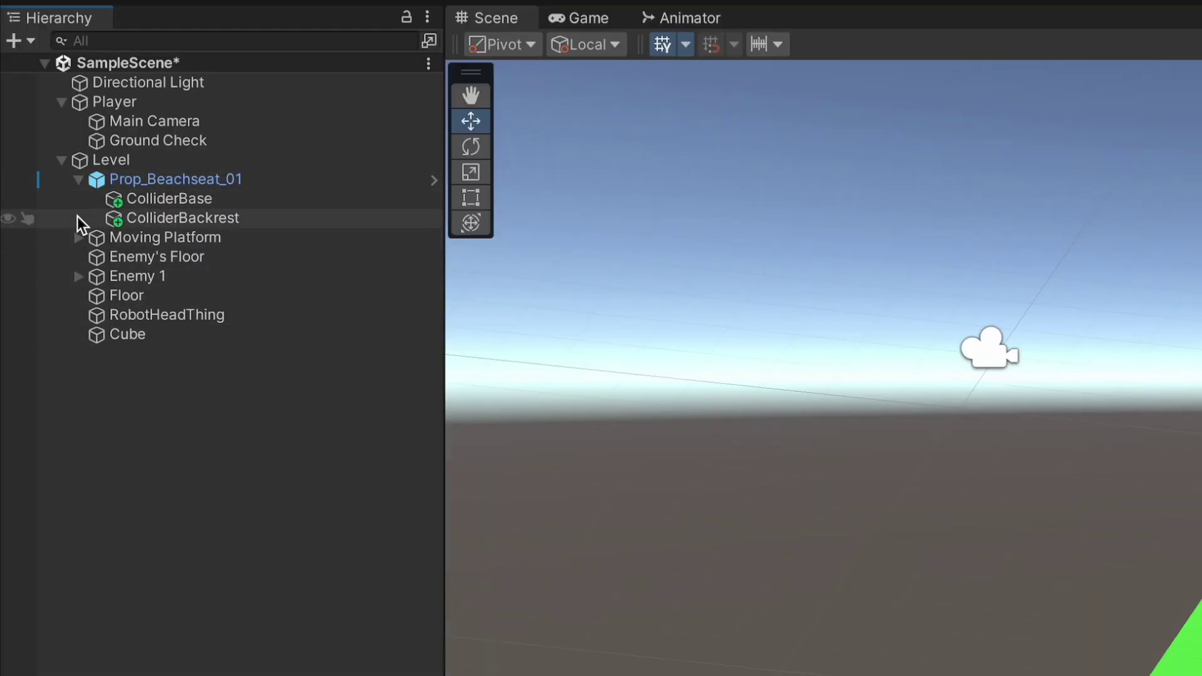
pyautogui.click(78, 237)
pyautogui.click(79, 237)
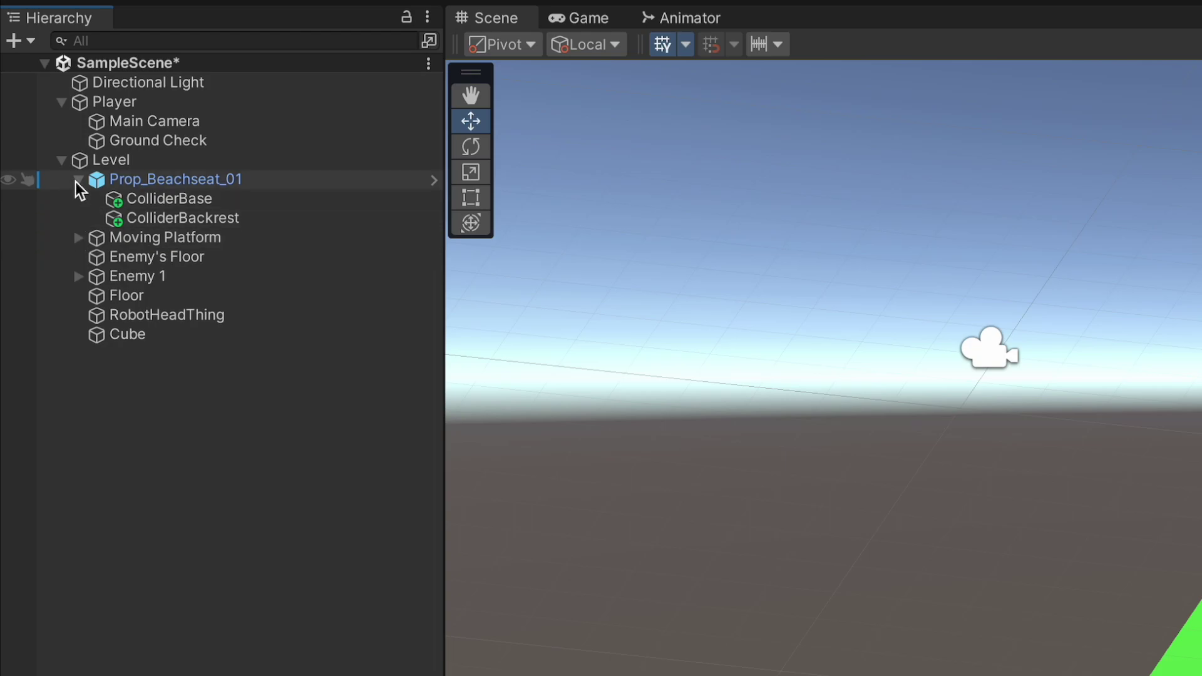
pyautogui.click(112, 274)
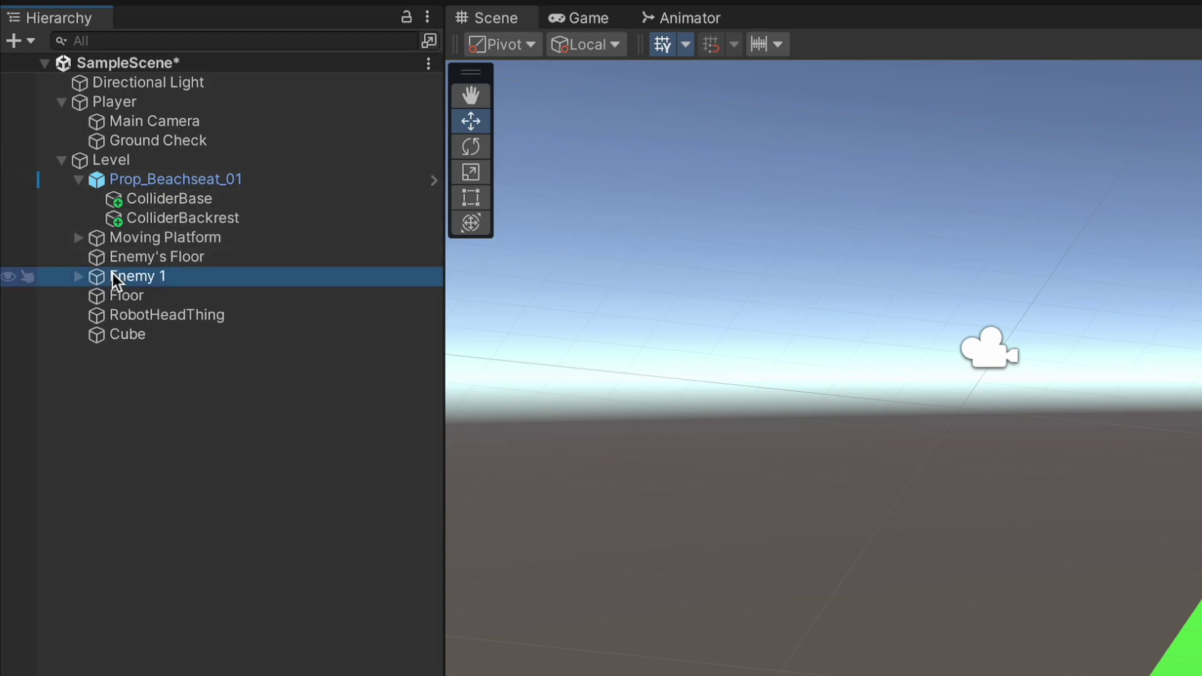
pyautogui.click(80, 279)
pyautogui.click(80, 276)
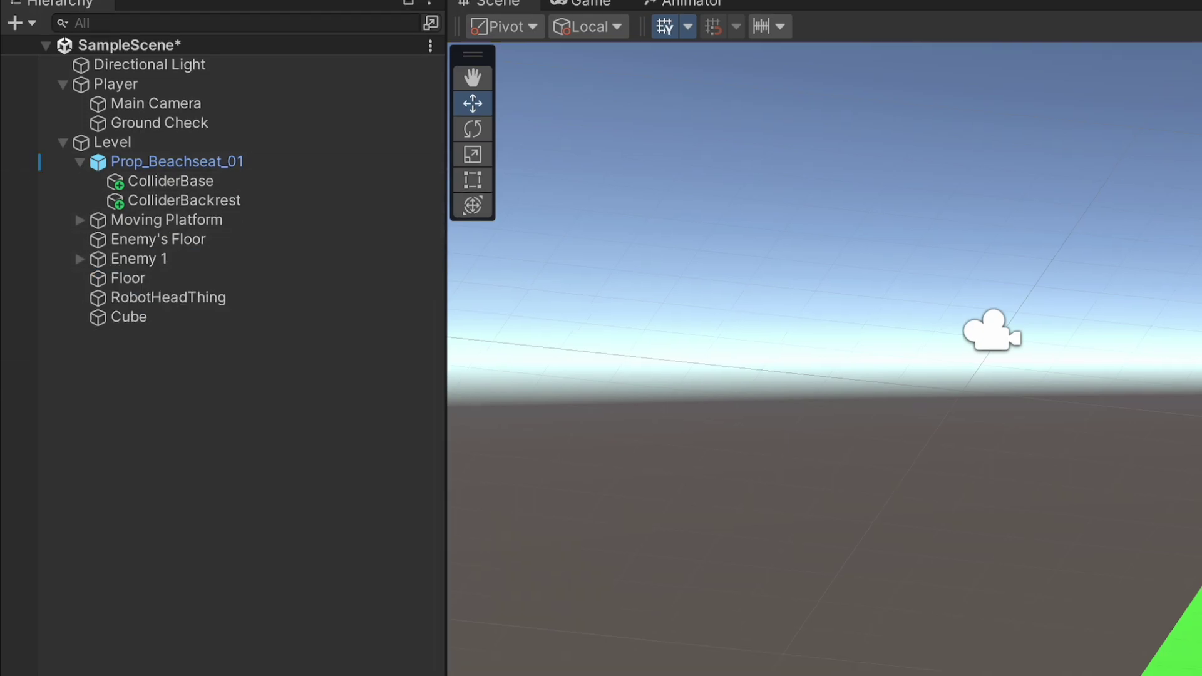
# Step: Create the empty SwamOfEnemies object and name its copied child EnemyB
pyautogui.hotkey('ctrl', 'shift', 'n')
pyautogui.click(219, 438)
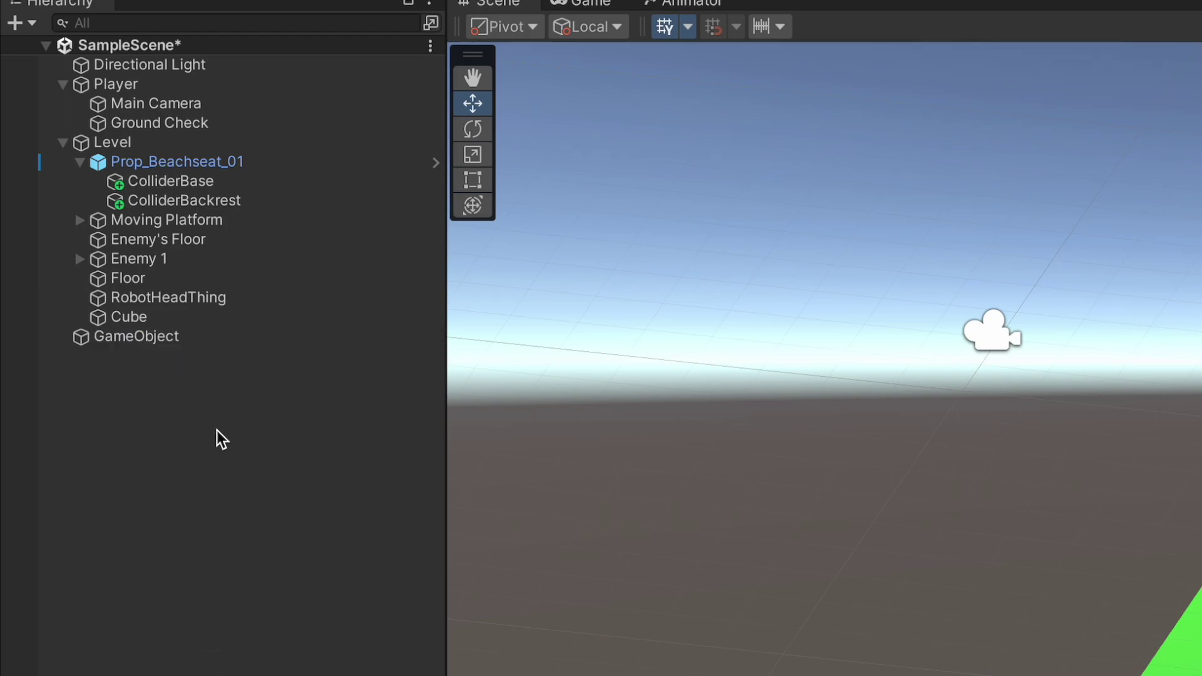
pyautogui.click(190, 341)
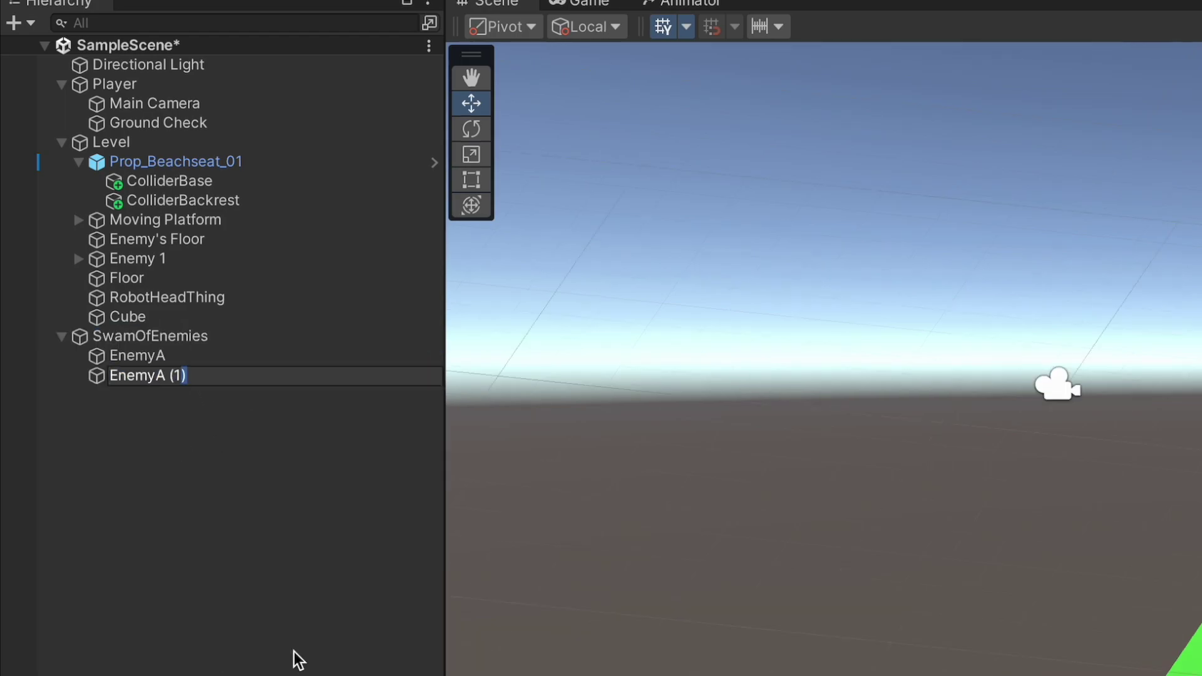
pyautogui.write('B')
pyautogui.press('Return')
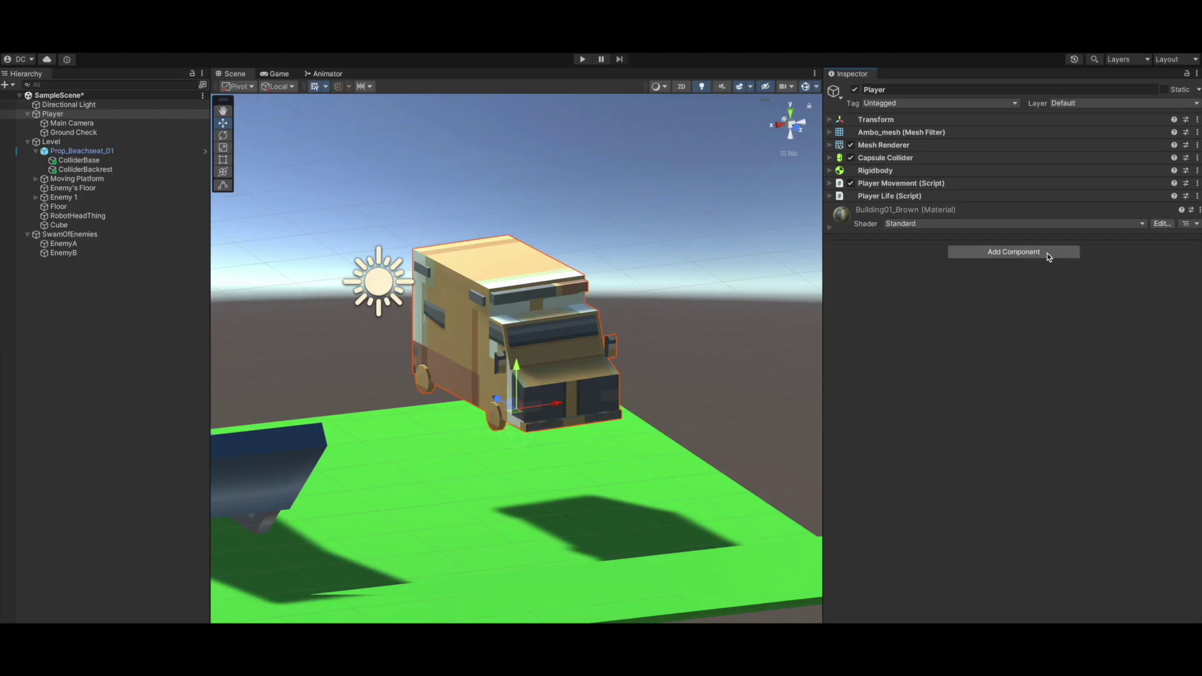
# Step: Browse the Player's Add Component list and Mesh category without adding anything
pyautogui.click(1044, 252)
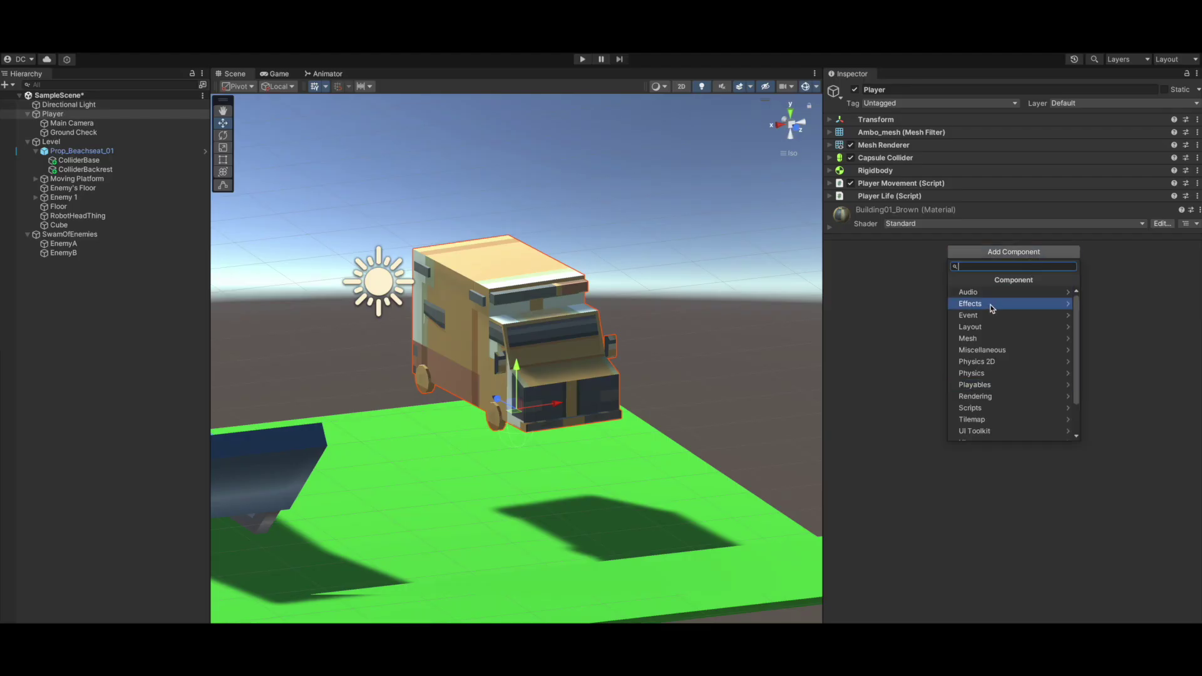
pyautogui.click(994, 339)
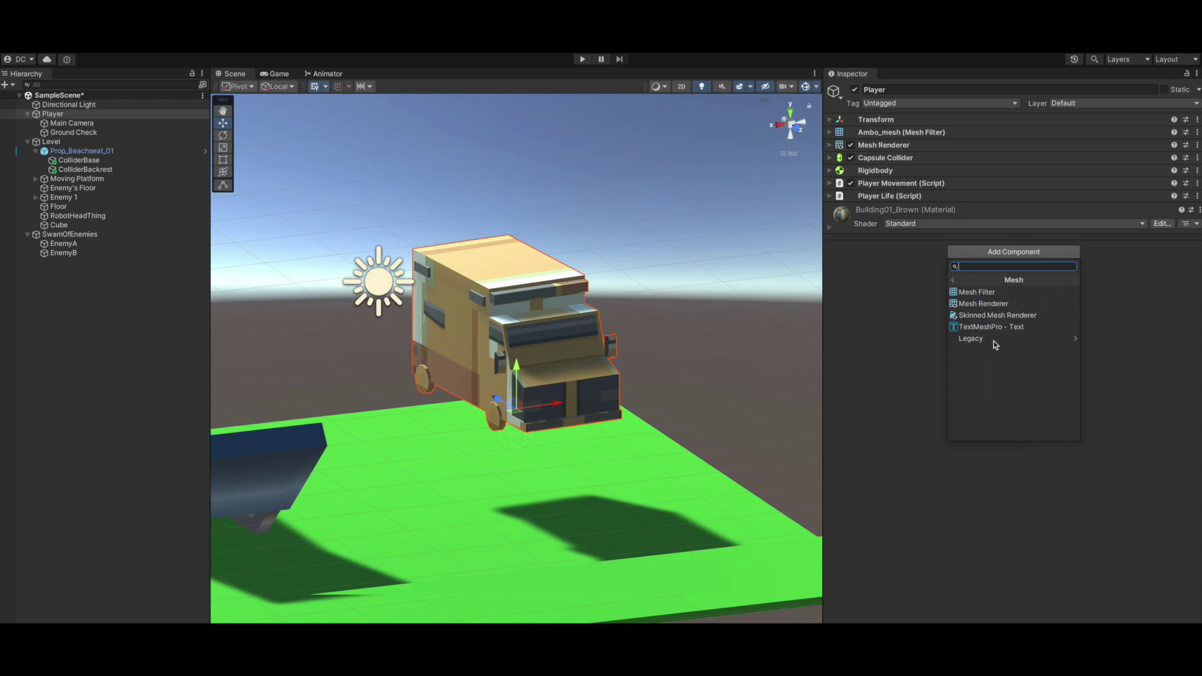
pyautogui.click(1035, 294)
# Step: Toggle the truck's Mesh Renderer off and on, leaving the mesh visible
pyautogui.click(830, 144)
pyautogui.click(850, 145)
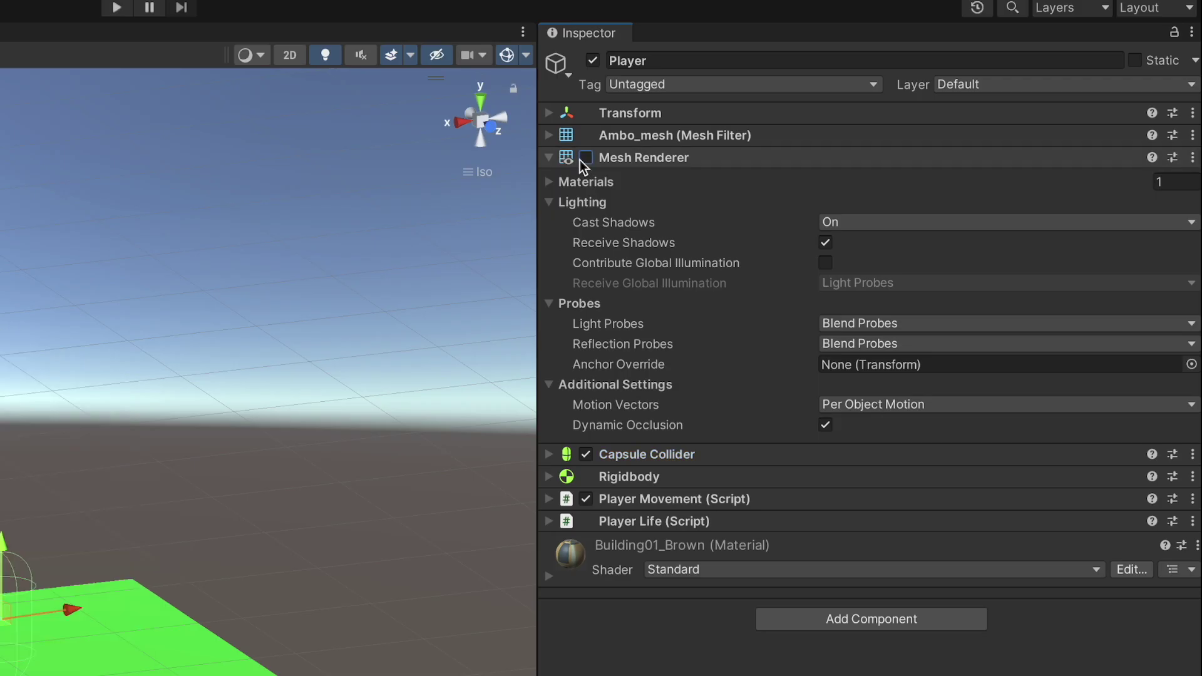
pyautogui.click(850, 145)
pyautogui.click(851, 145)
pyautogui.click(585, 159)
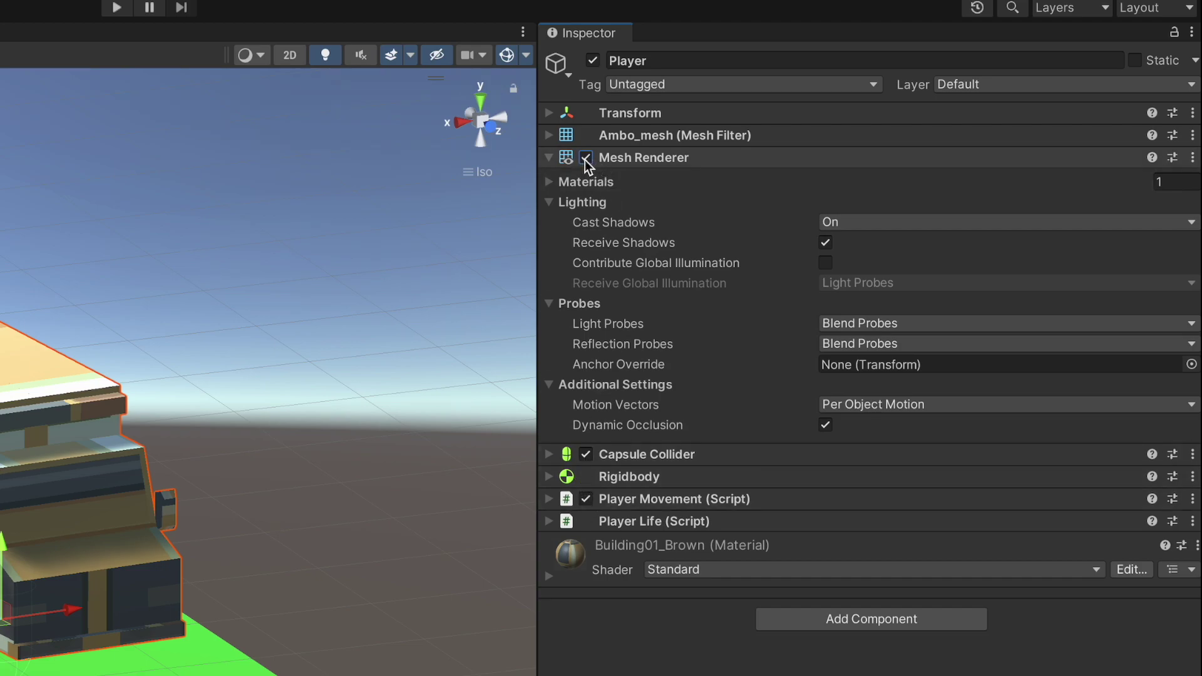
# Step: Review the Player's Rigidbody settings and open the PlayerMovement script in Rider
pyautogui.click(602, 477)
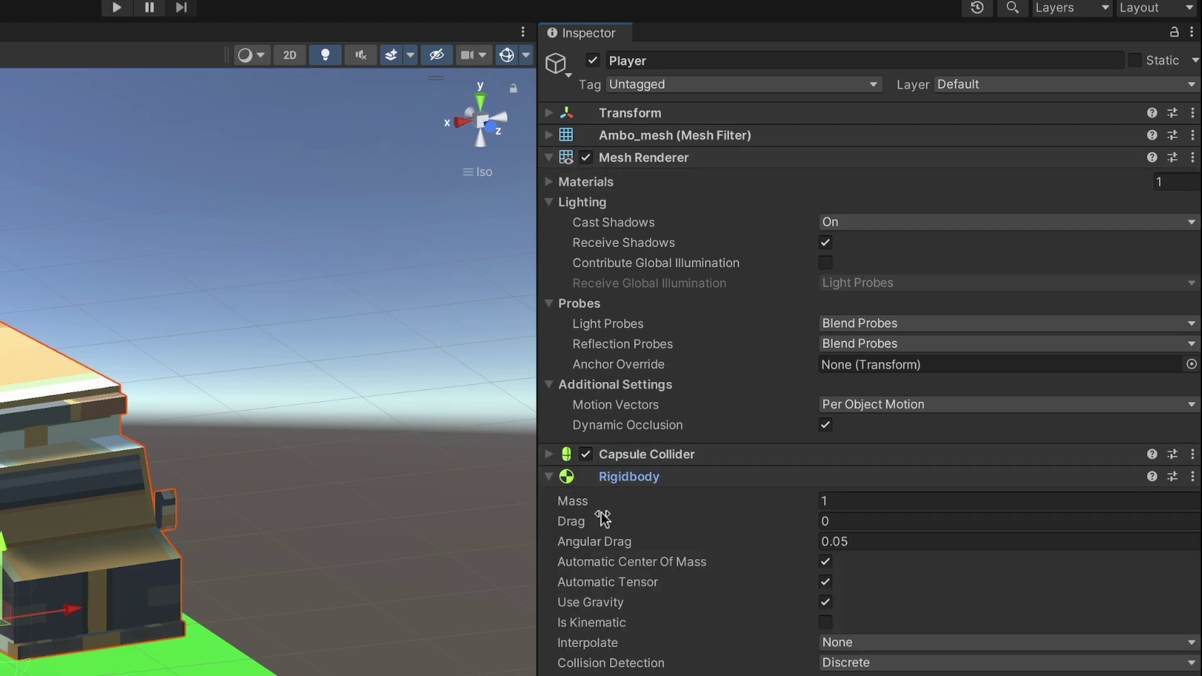
pyautogui.click(547, 479)
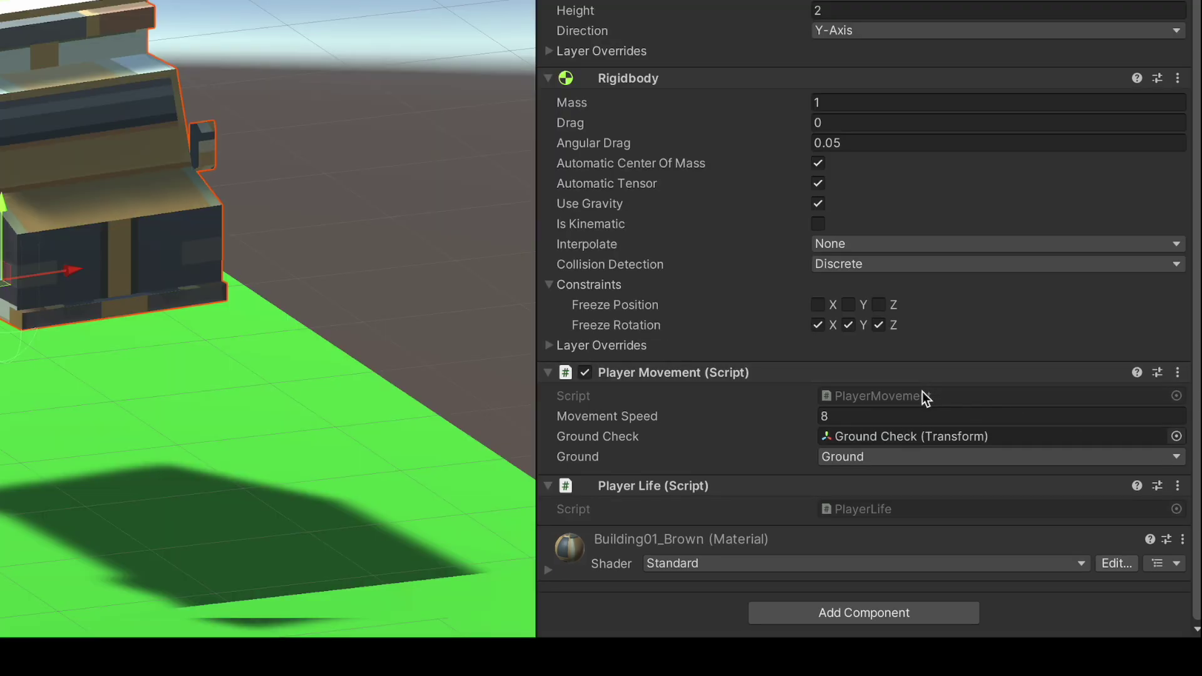
pyautogui.doubleClick(922, 393)
pyautogui.scroll(-1, 794, 382)
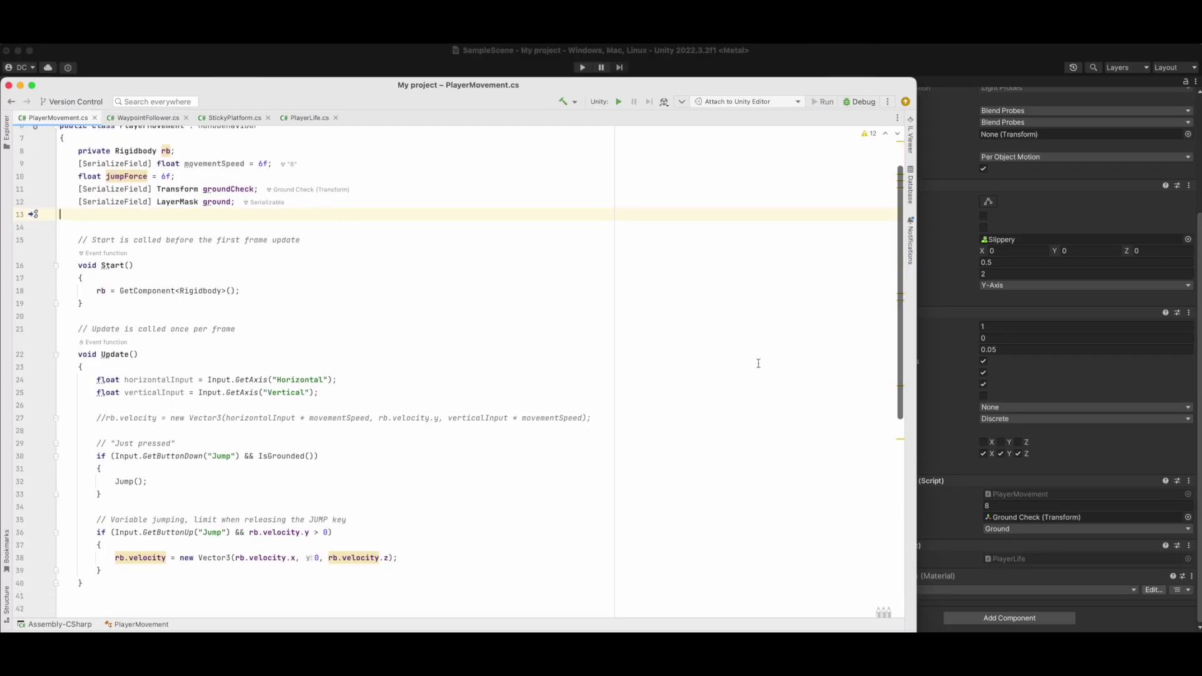
pyautogui.scroll(-5, 758, 363)
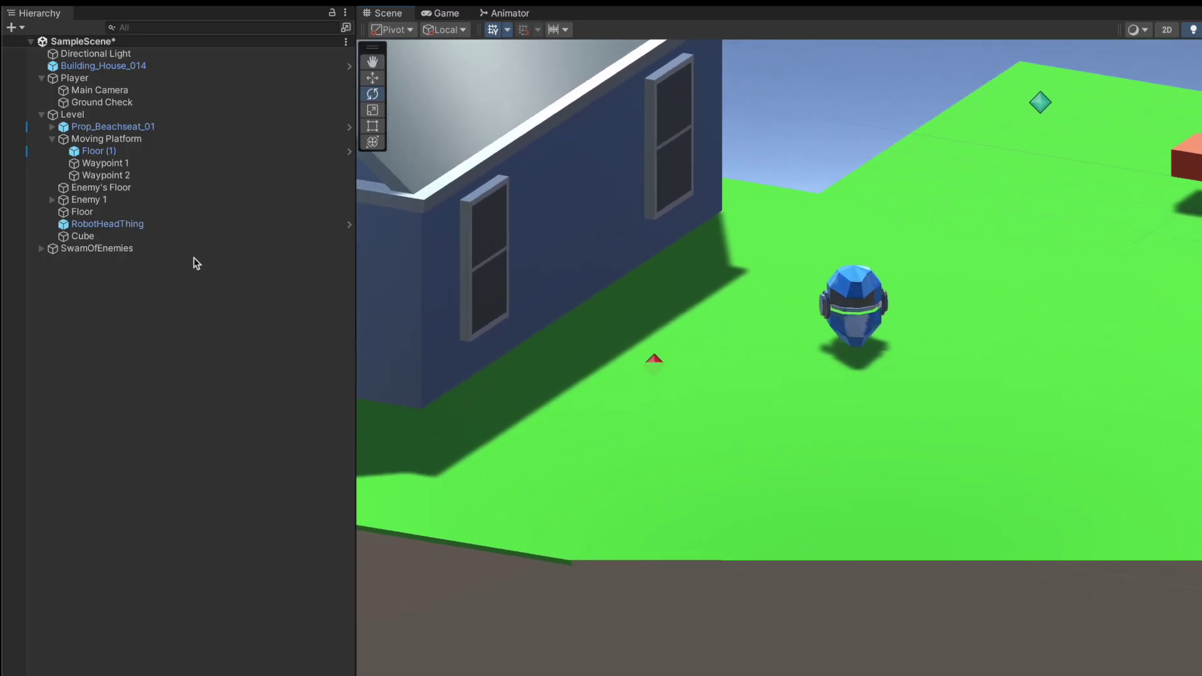
# Step: Drop three more EnemyTruck prefab copies across the green floor
pyautogui.click(161, 224)
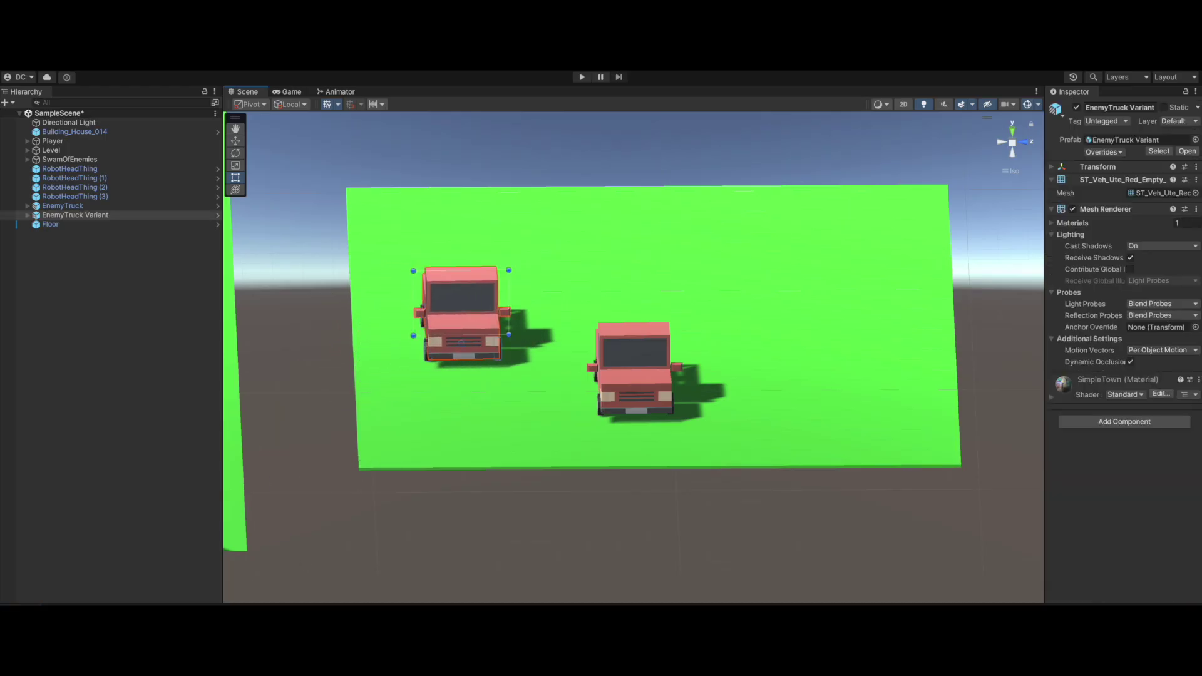
pyautogui.moveTo(75, 214); pyautogui.dragTo(603, 249)
pyautogui.moveTo(75, 215); pyautogui.dragTo(796, 285)
pyautogui.moveTo(814, 601); pyautogui.dragTo(881, 425)
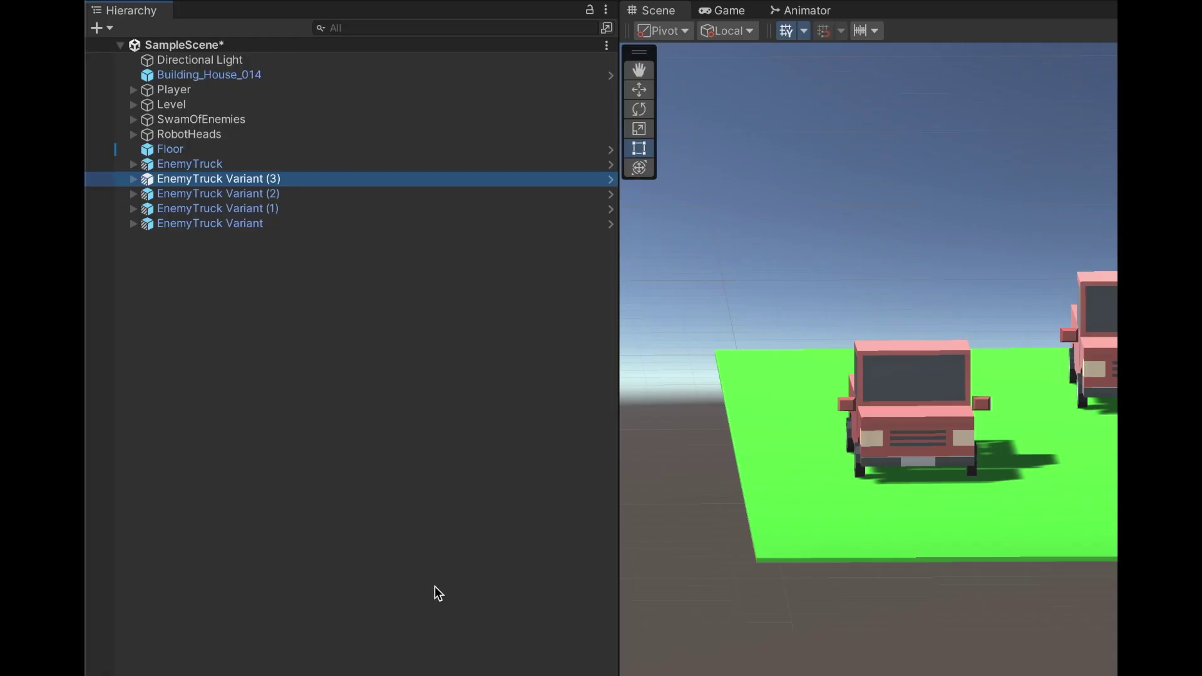
# Step: Step through the new EnemyTruck Variant entries in the Hierarchy
pyautogui.press('Down')
pyautogui.press('Down')
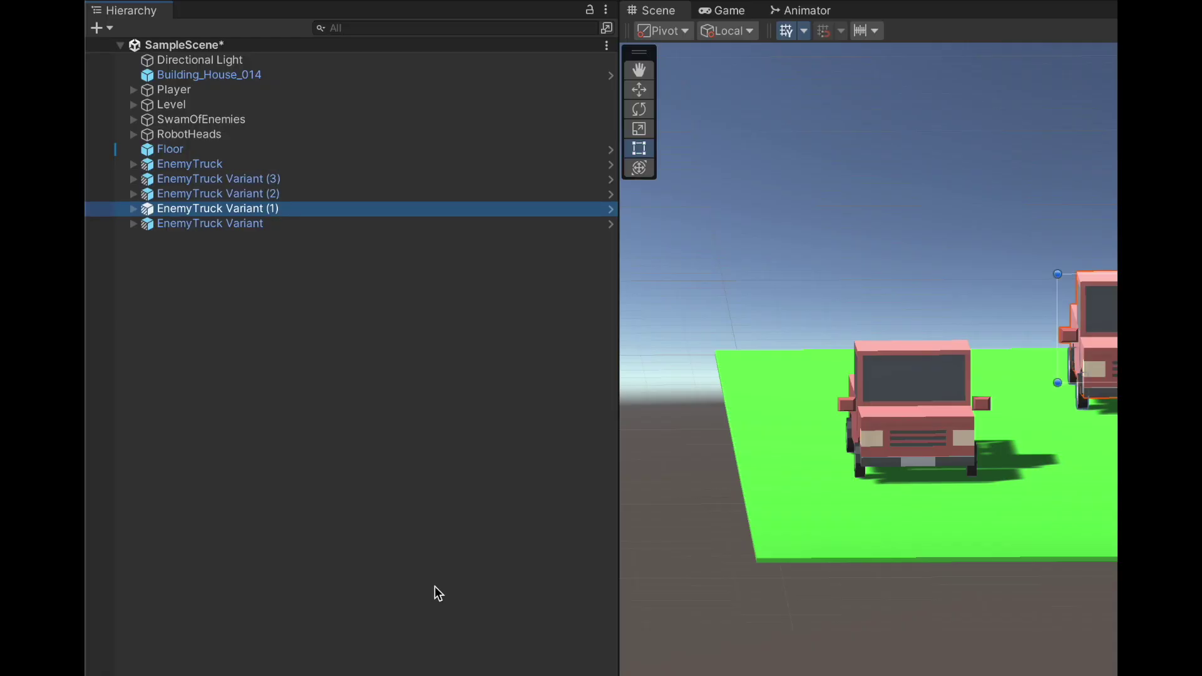
pyautogui.press('Down')
pyautogui.press('Up')
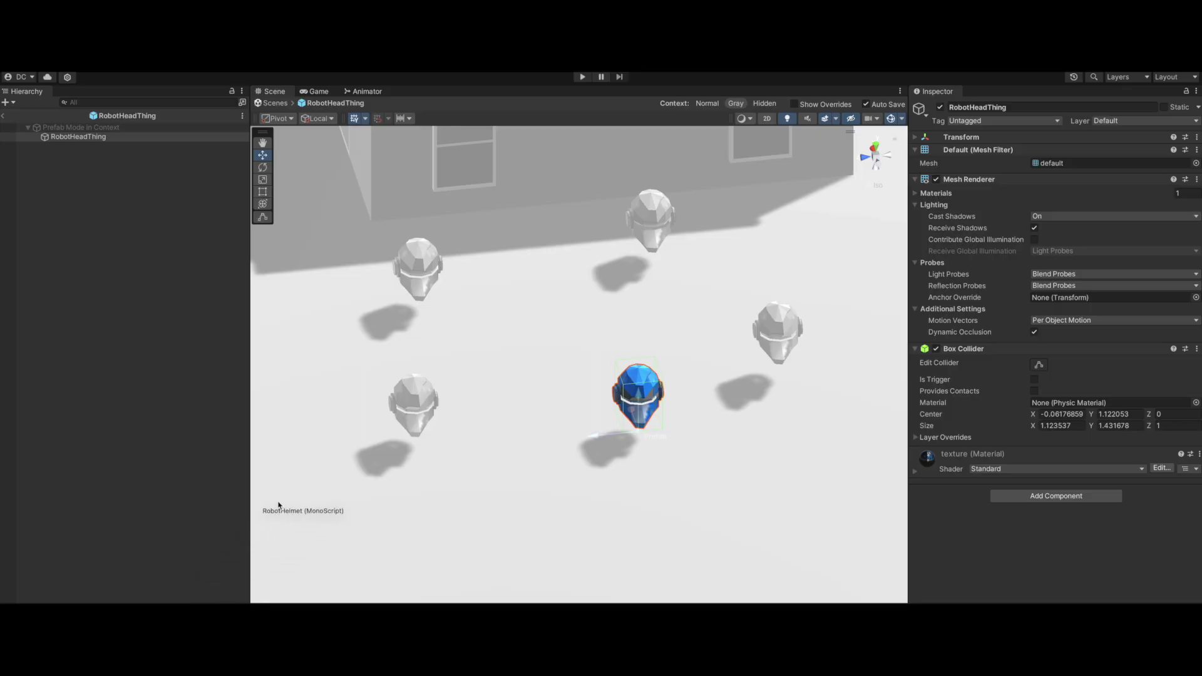
# Step: Drag the RobotHelmet script onto RobotHeadThing's Inspector
pyautogui.moveTo(1040, 520); pyautogui.dragTo(1040, 522)
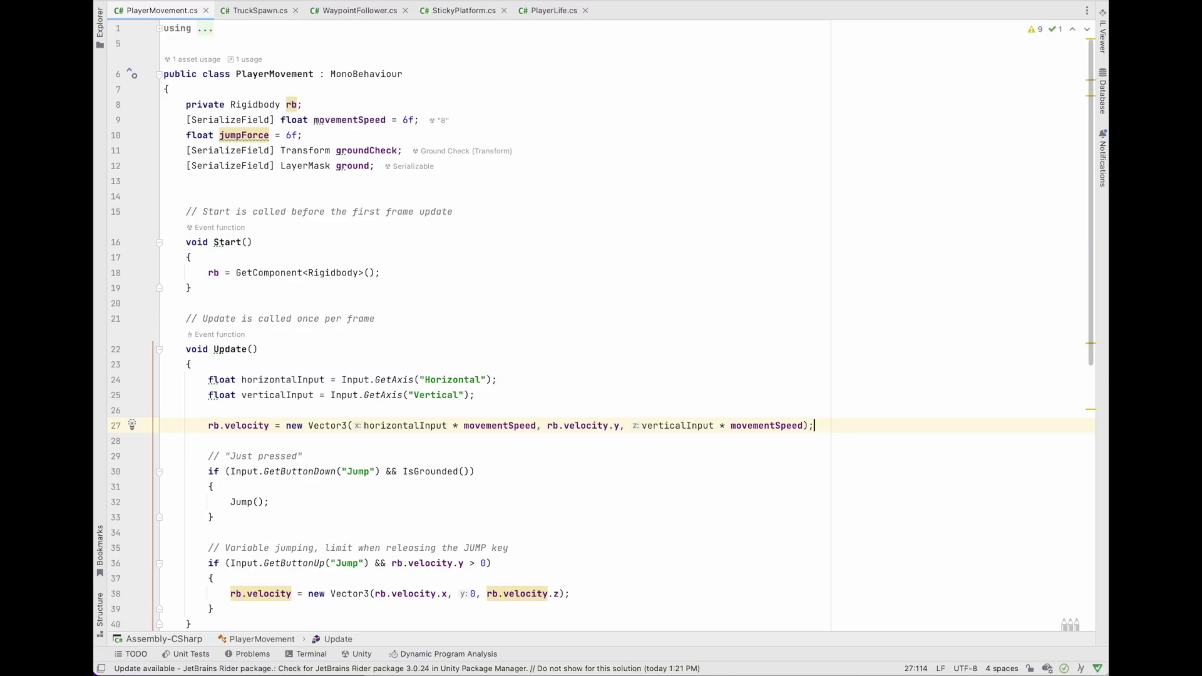
# Step: In TruckSpawn.cs, set the instance's Rigidbody velocity to (randomVelocityX, 10f, vel.z)
pyautogui.scroll(-10, 1050, 448)
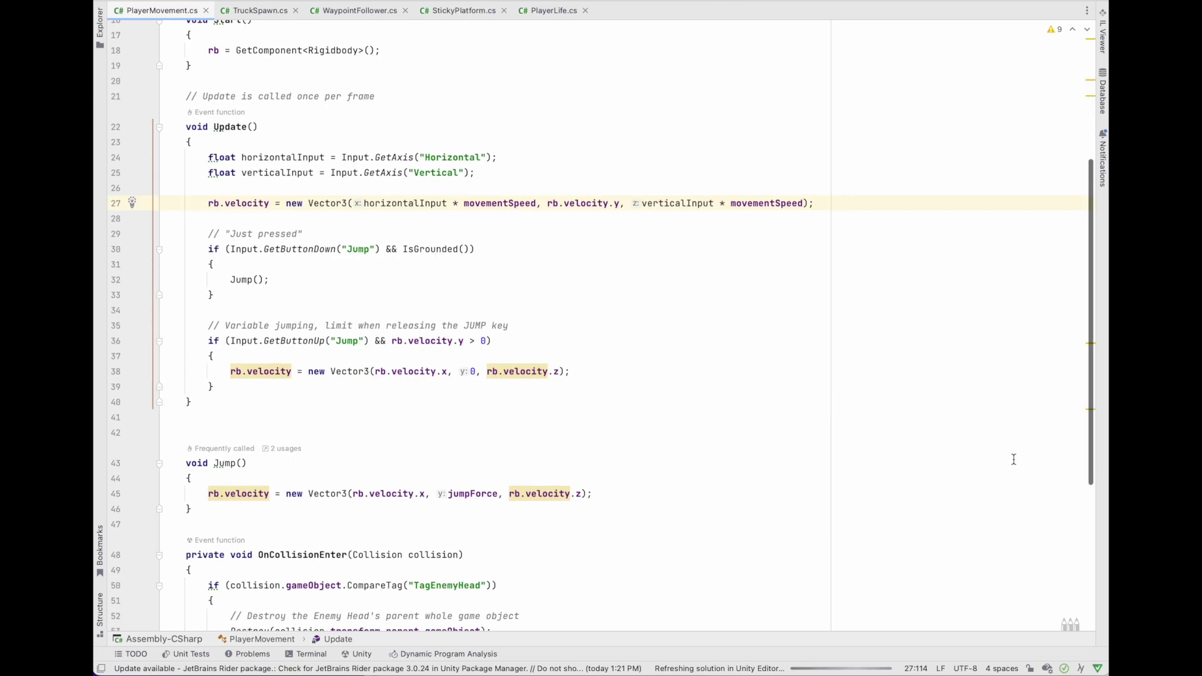
pyautogui.scroll(-2, 1011, 461)
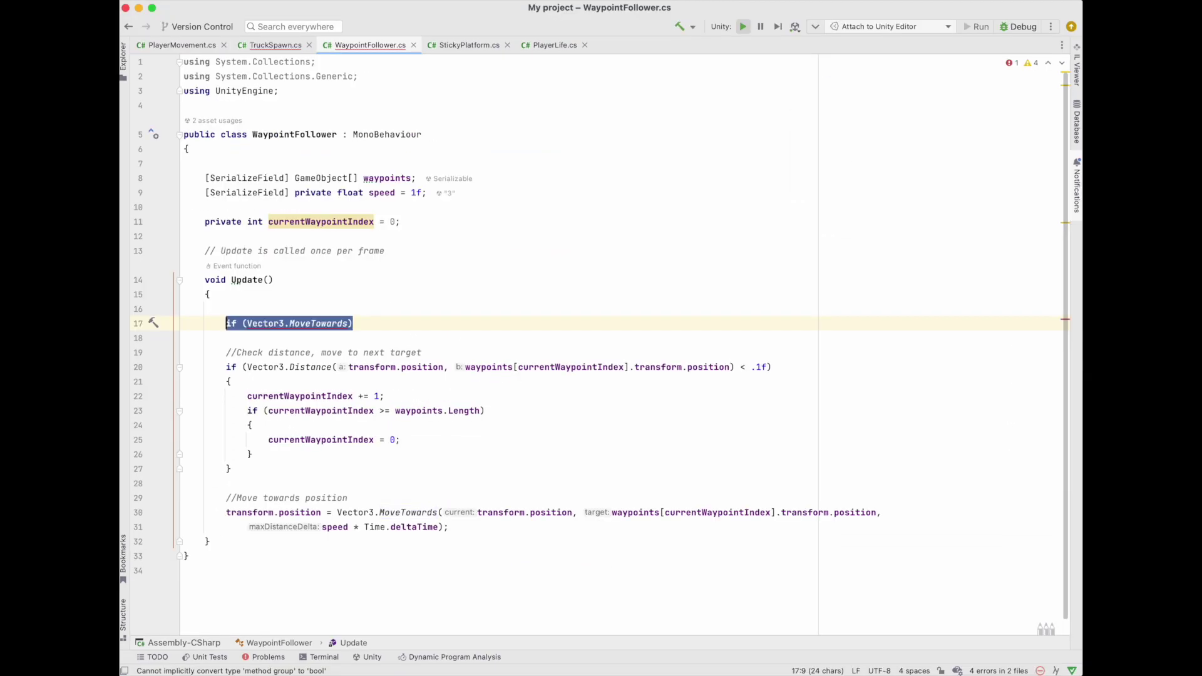
pyautogui.write('f (GameObject.')
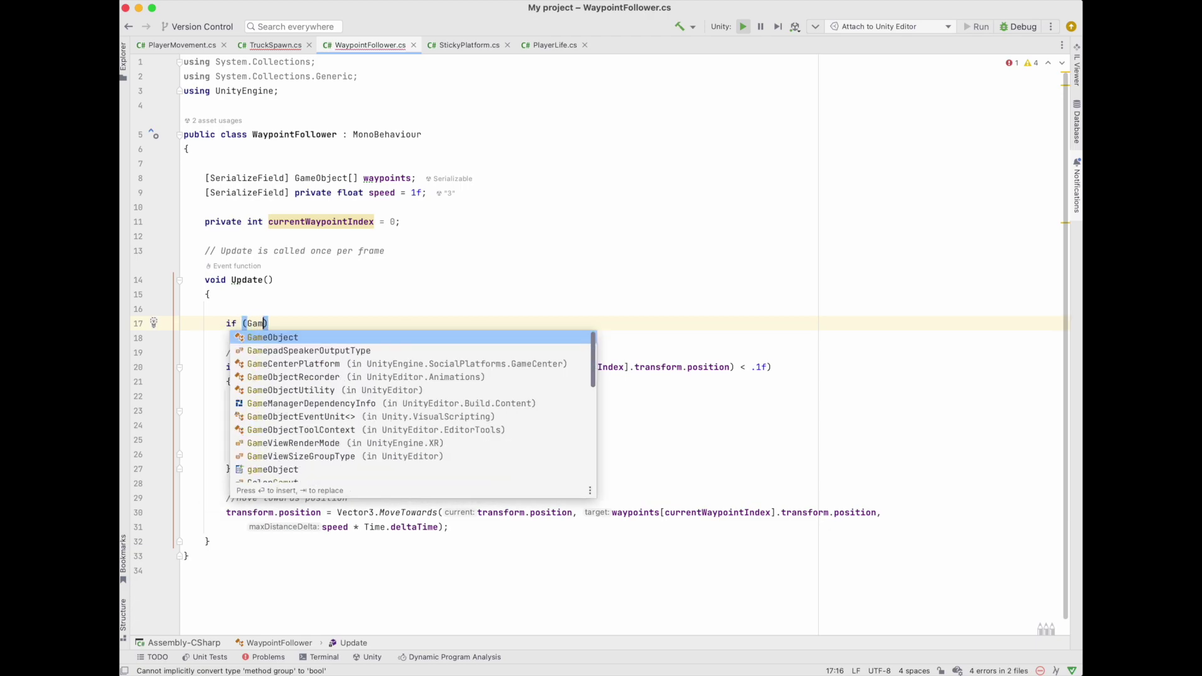
pyautogui.press('Down')
pyautogui.press('Down')
pyautogui.press('Down')
pyautogui.press('Down')
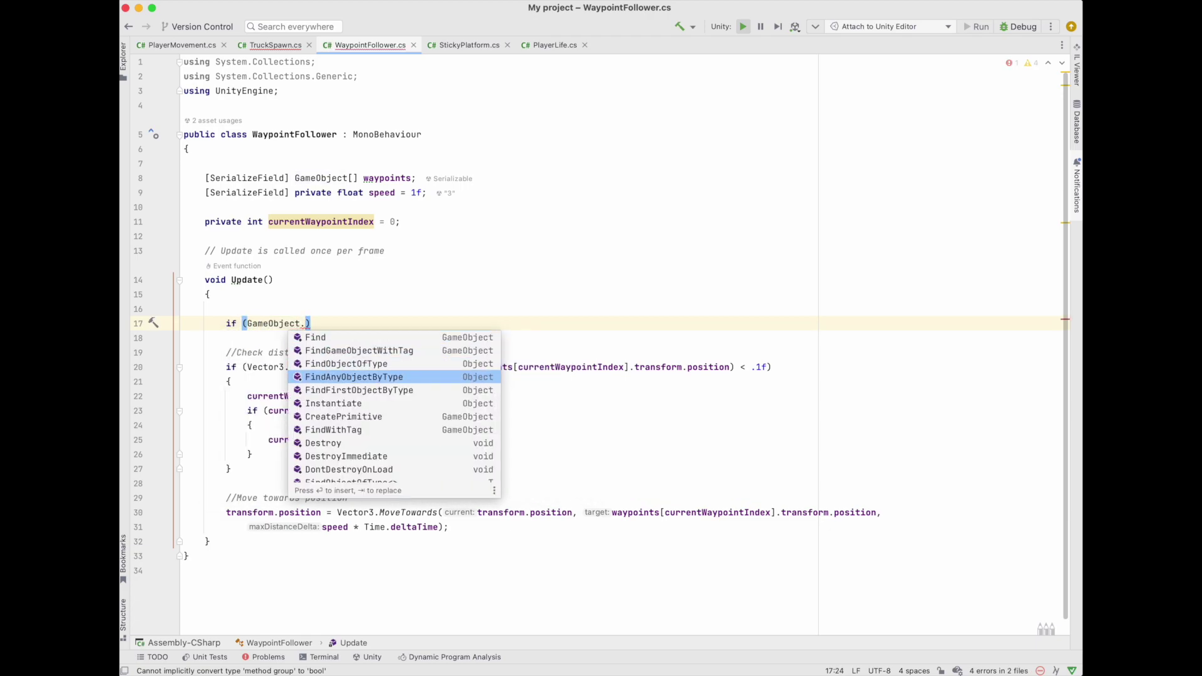
pyautogui.press('Down')
pyautogui.press('Down')
pyautogui.press('Down')
pyautogui.press('Down')
pyautogui.press('Down')
pyautogui.press('Down')
pyautogui.press('Down')
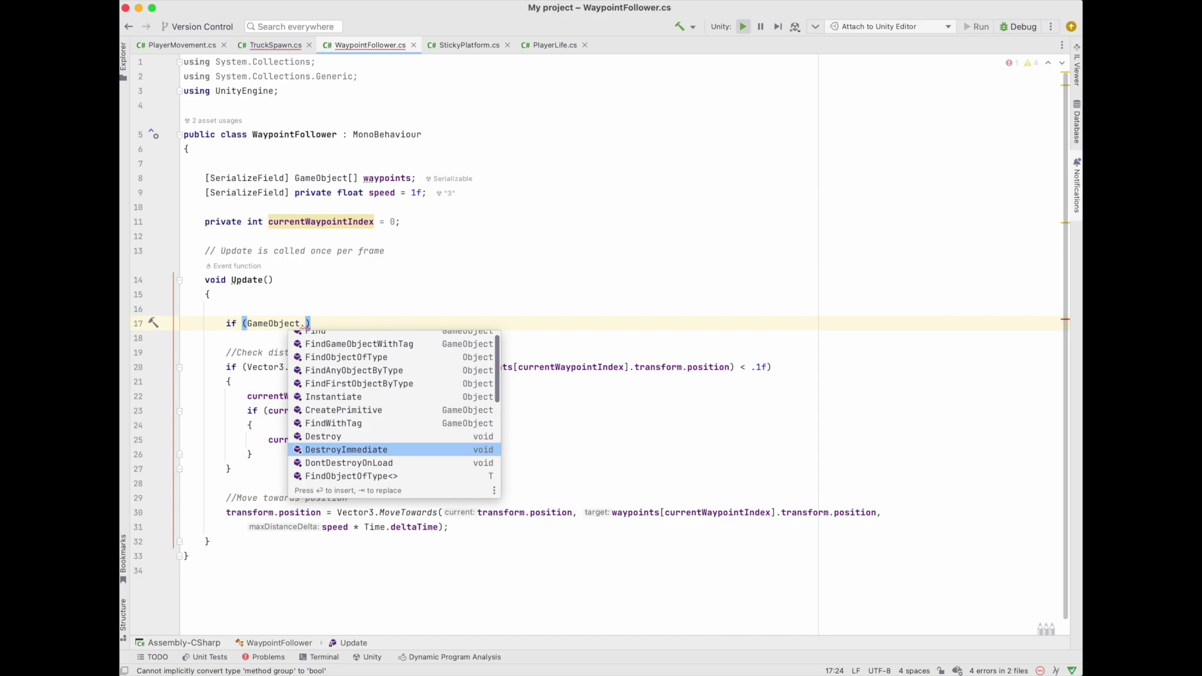
pyautogui.press('Down')
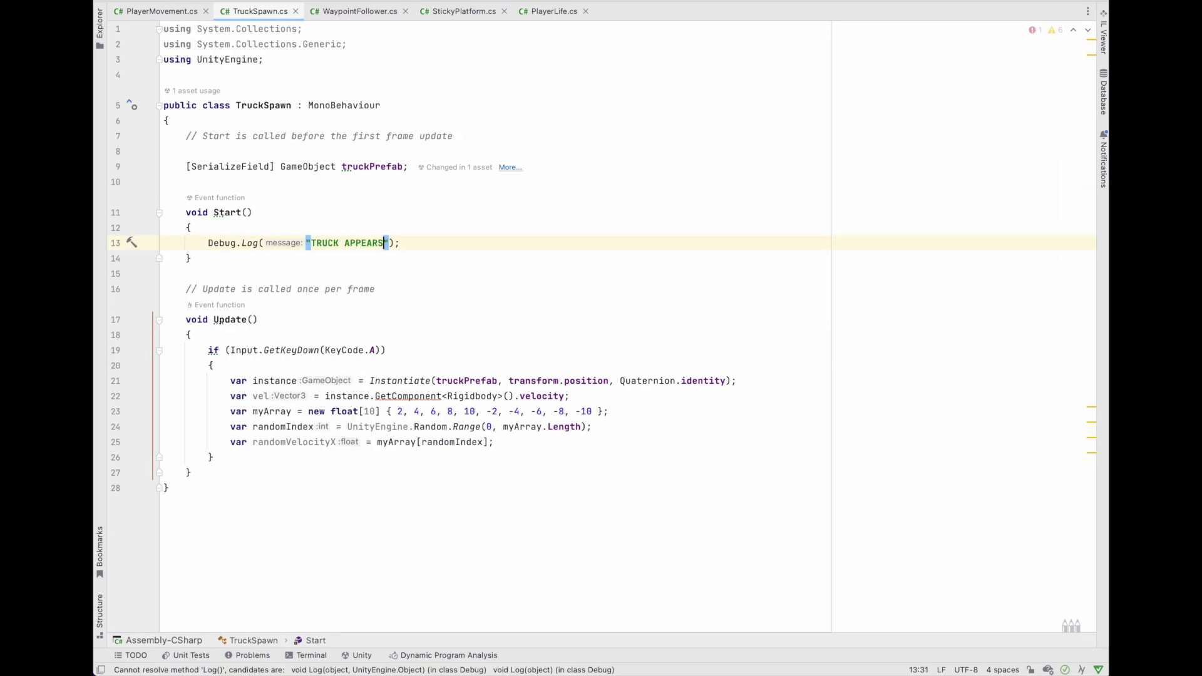
pyautogui.press('Down')
pyautogui.press('Down')
pyautogui.press('Down')
pyautogui.press('Down')
pyautogui.press('Down')
pyautogui.press('Down')
pyautogui.press('Down')
pyautogui.press('Down')
pyautogui.press('Down')
pyautogui.press('Down')
pyautogui.press('Down')
pyautogui.press('Down')
pyautogui.press('End')
pyautogui.press('Return')
pyautogui.write('instance.GetComponent<Rigidbody>().velocity = new Vector3(randomVelocityX, 10f, vel.z);')
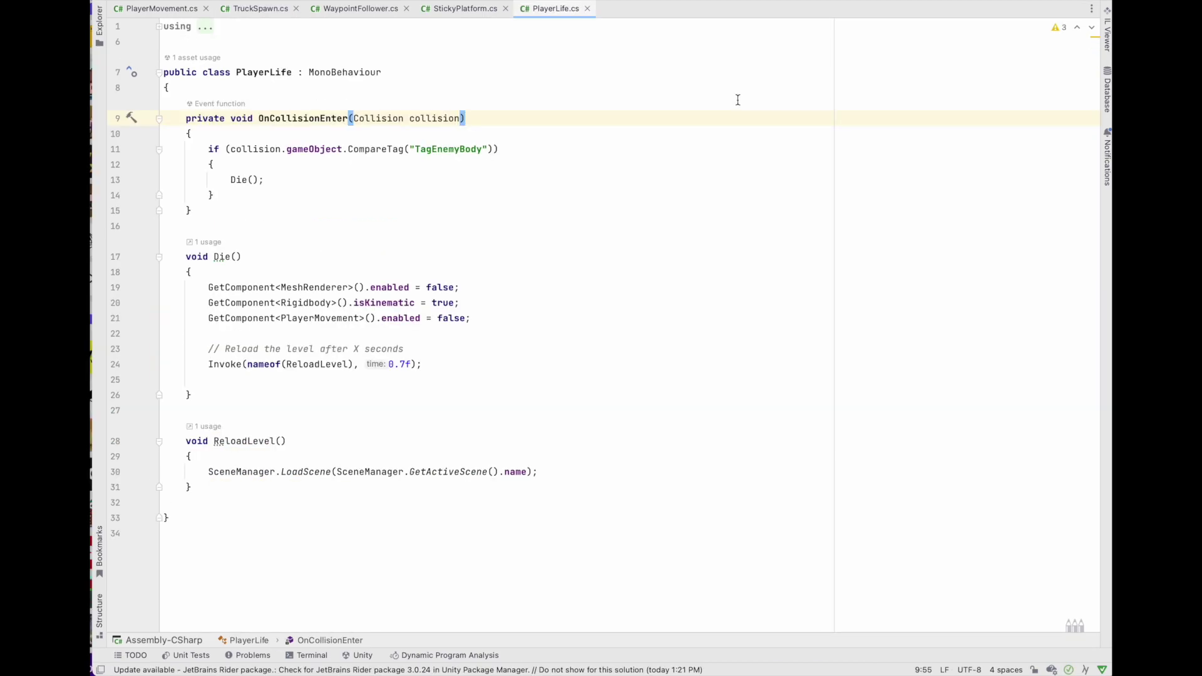
pyautogui.press('Down')
pyautogui.press('Down')
pyautogui.press('Down')
pyautogui.press('Down')
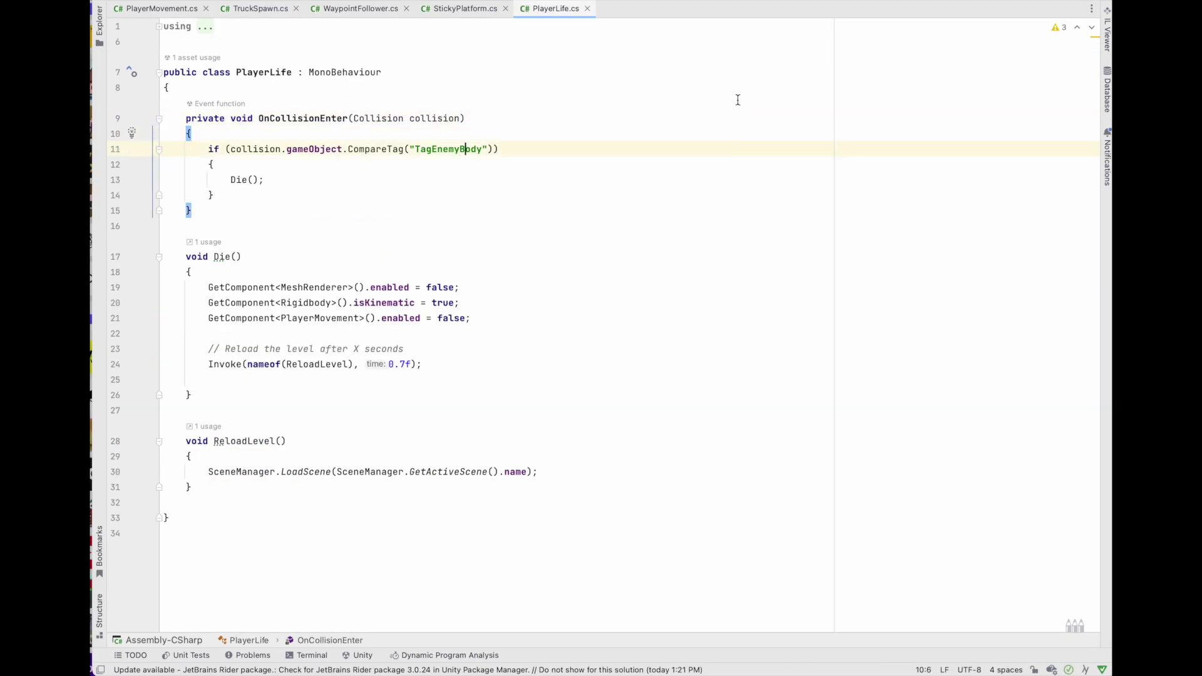
# Step: In PlayerLife.cs, retype Die(); inside the TagEnemyBody check
pyautogui.press('BackSpace')
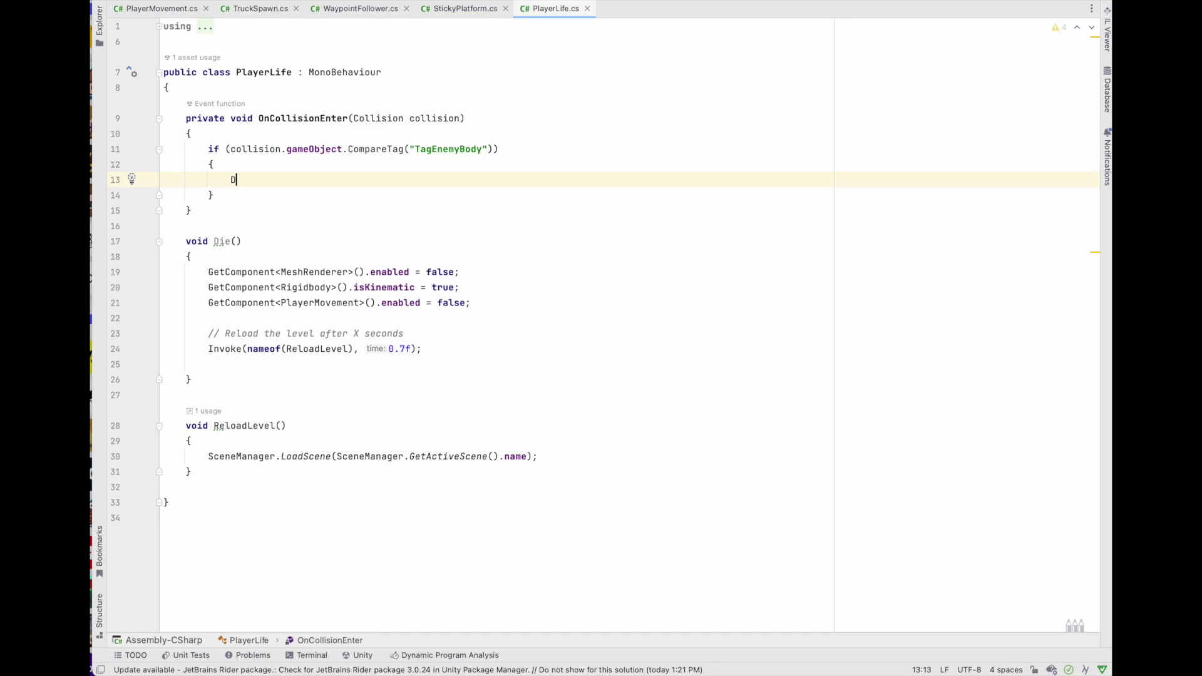
pyautogui.write('Die();')
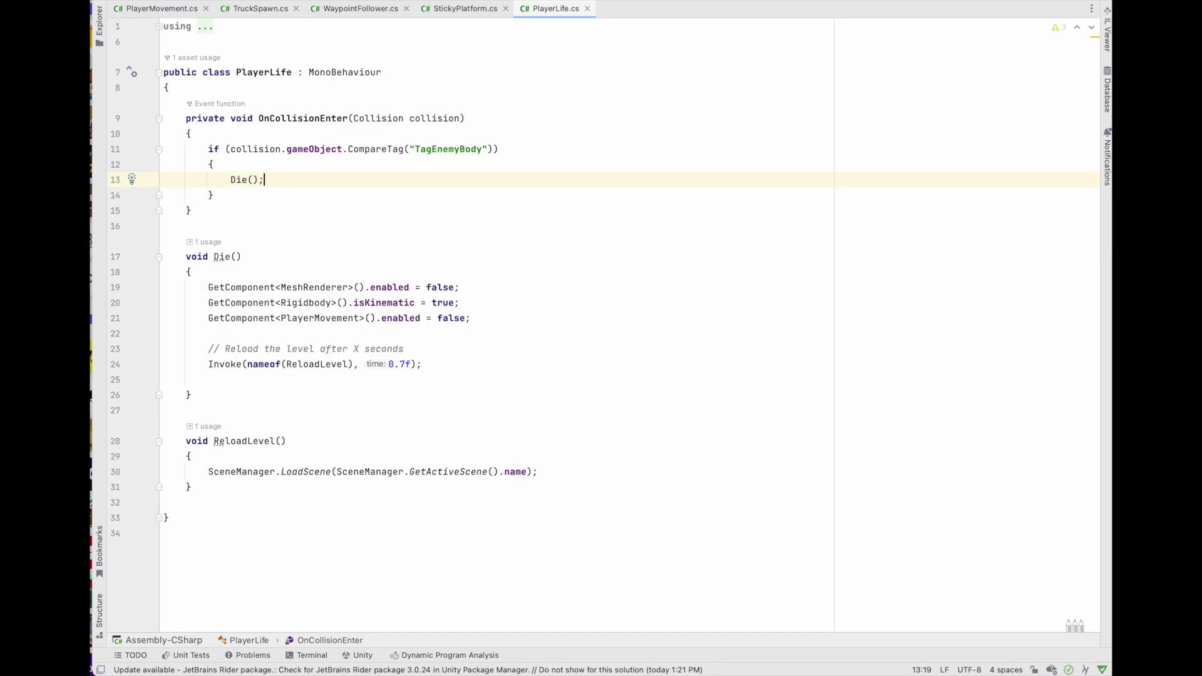
pyautogui.tripleClick(717, 322)
# Step: Find and open PlayerMovement.cs through the file search for 'Moveme'
pyautogui.click(647, 305)
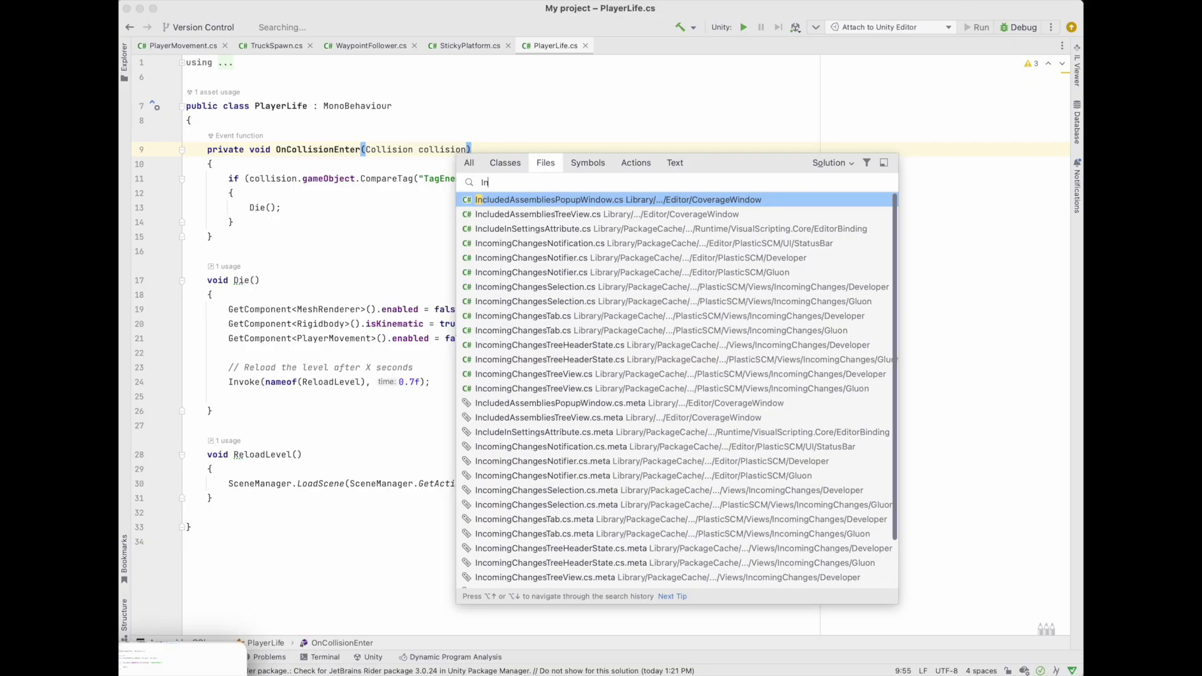
pyautogui.press('BackSpace')
pyautogui.press('BackSpace')
pyautogui.write('Moveme')
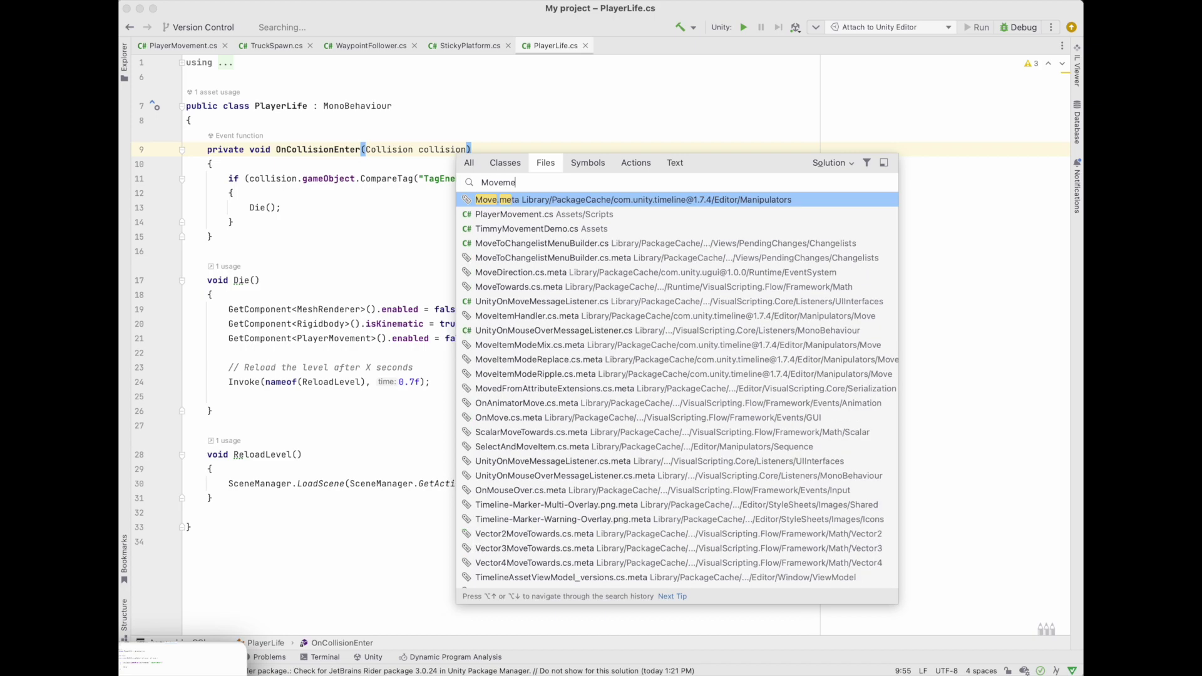
pyautogui.press('Escape')
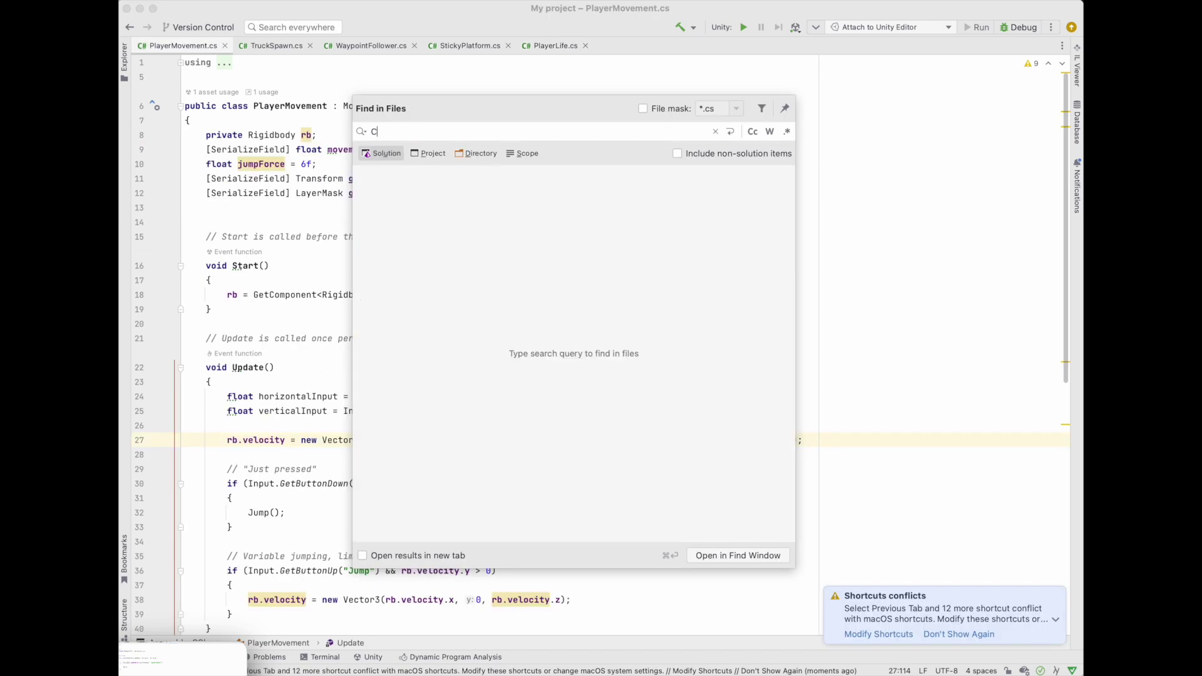
# Step: Search files for 'Camera' and limit the search scope to the project
pyautogui.write('Camera')
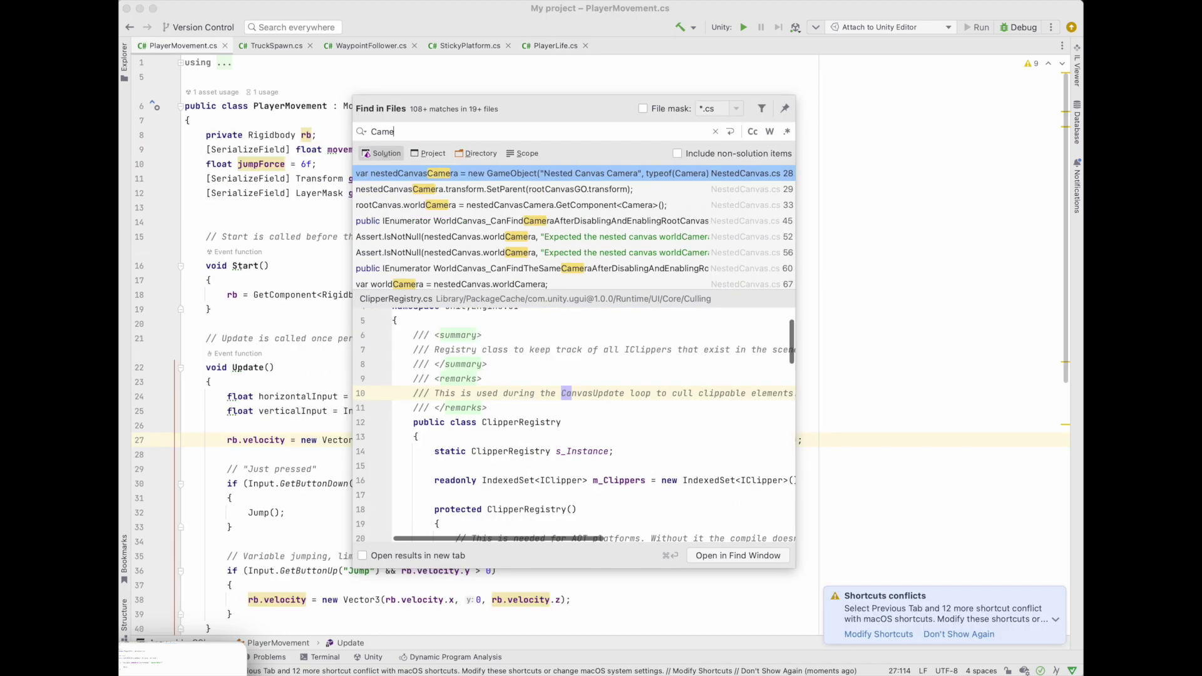
pyautogui.press('Down')
pyautogui.press('Down')
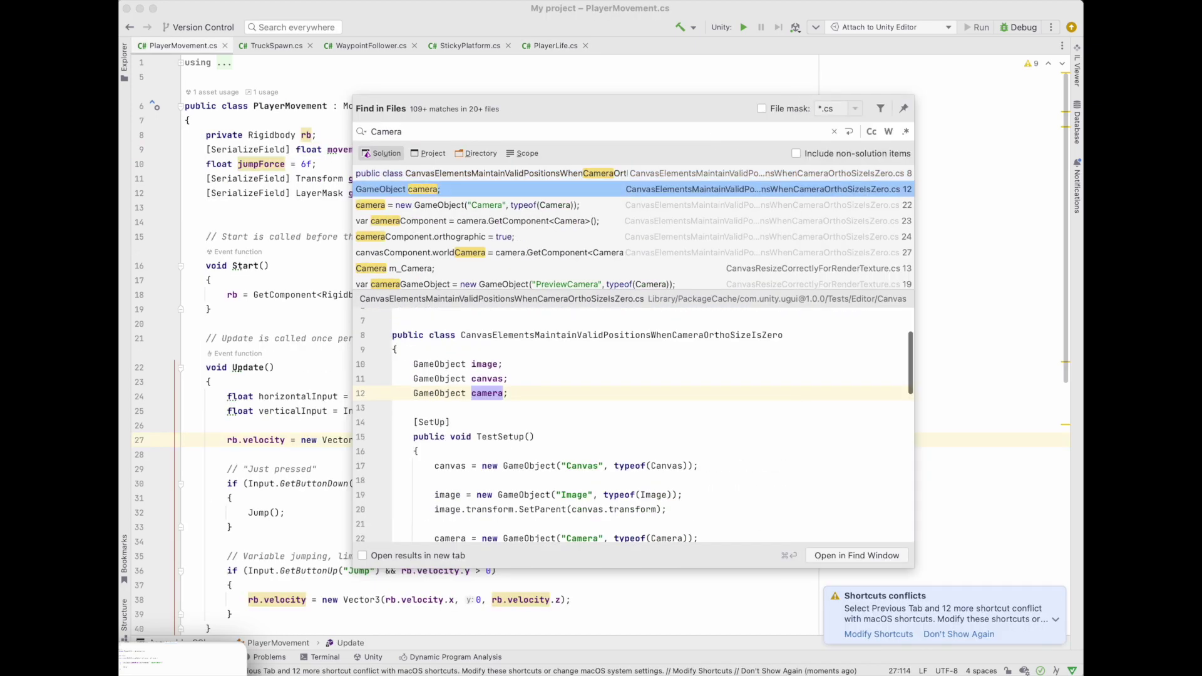
pyautogui.press('Down')
pyautogui.press('Down')
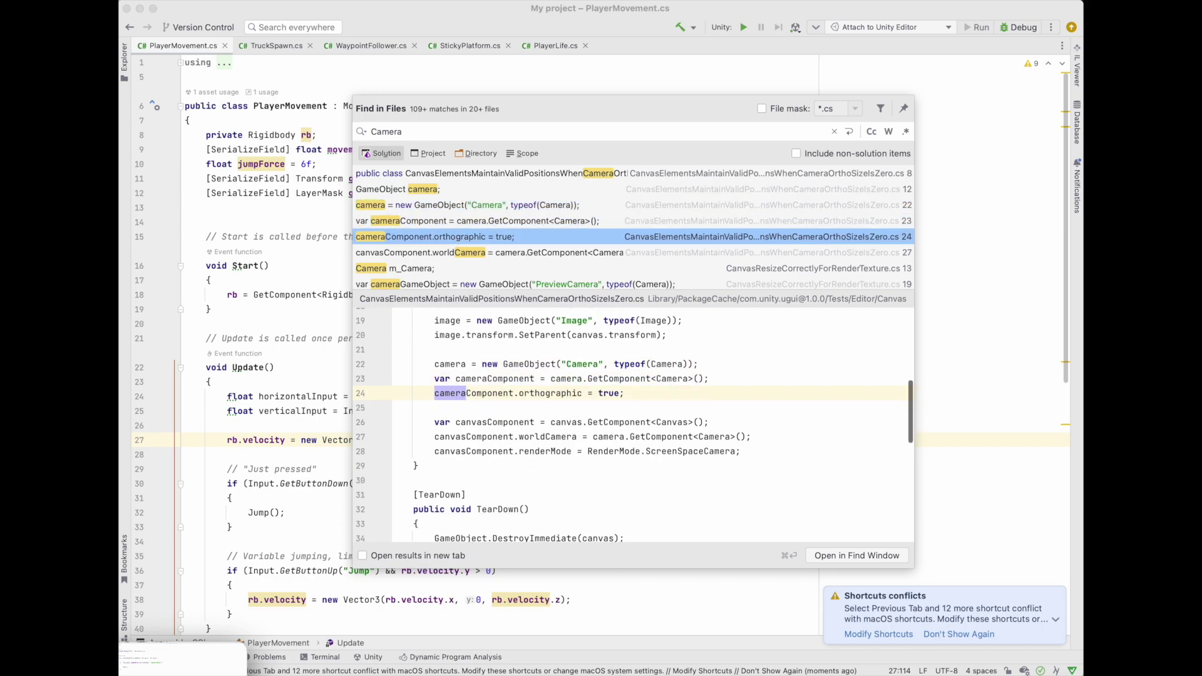
pyautogui.press('super+shift+f')
pyautogui.click(424, 154)
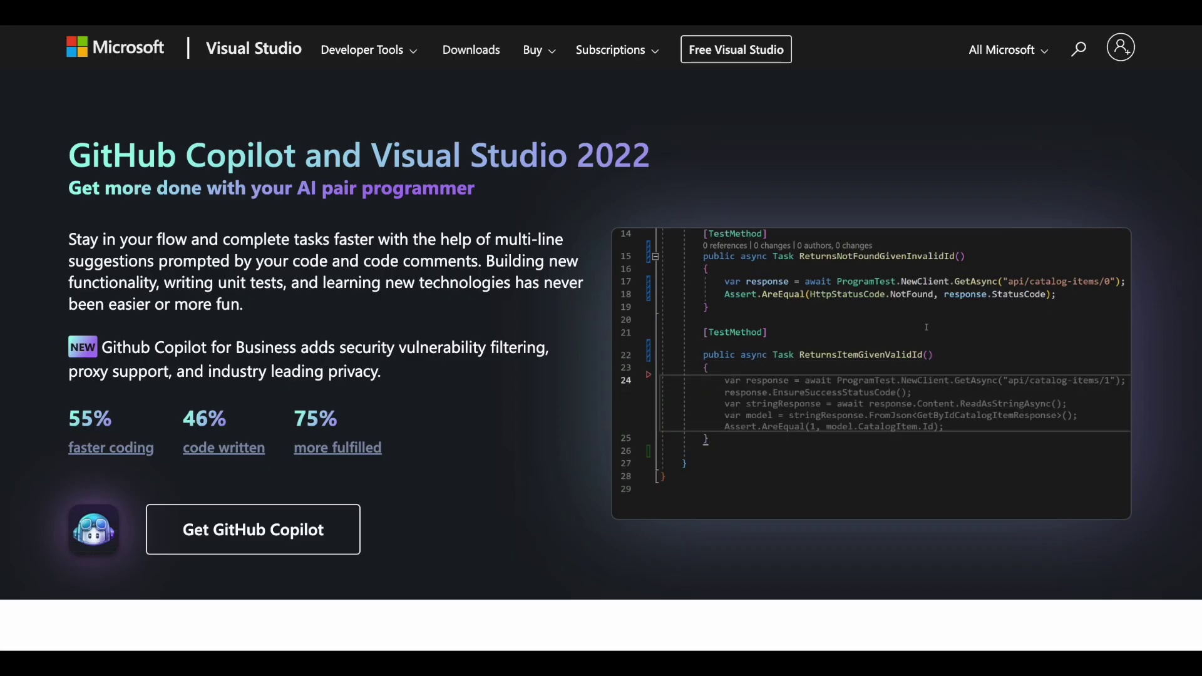
# Step: Review WaypointFollower.cs's serialized waypoints and speed fields, then bring up Unity's tag settings
pyautogui.scroll(-10, 1114, 514)
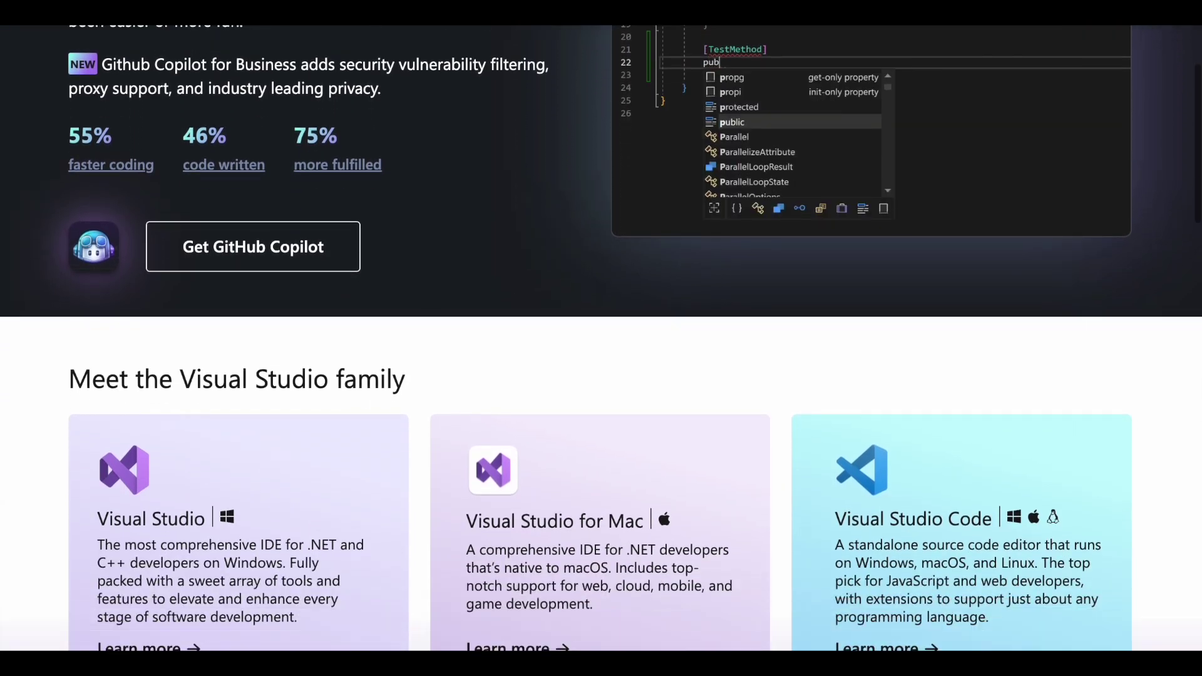
pyautogui.scroll(-10, 601, 338)
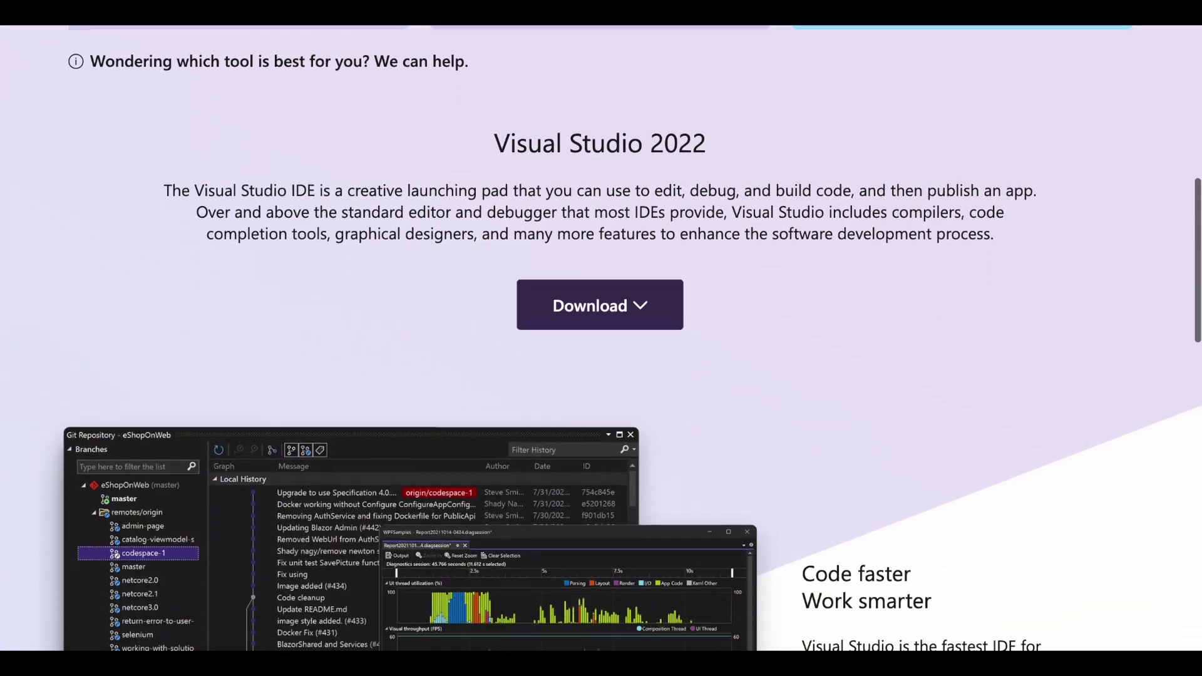
pyautogui.scroll(-10, 601, 338)
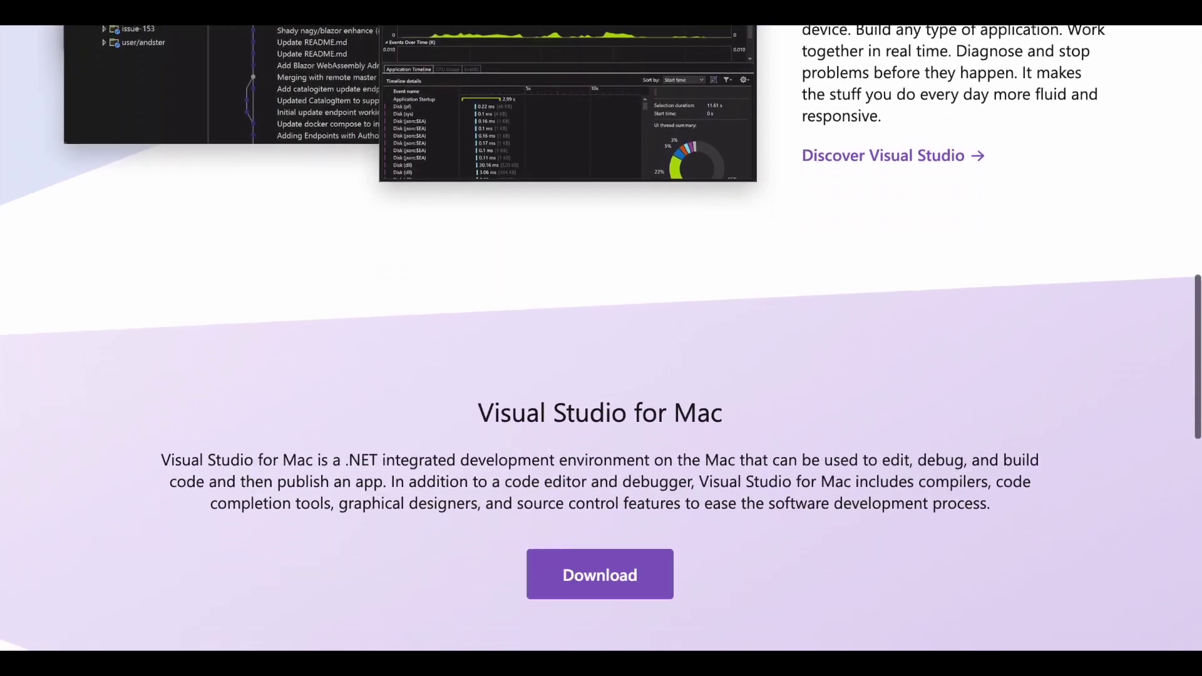
pyautogui.scroll(-4, 601, 338)
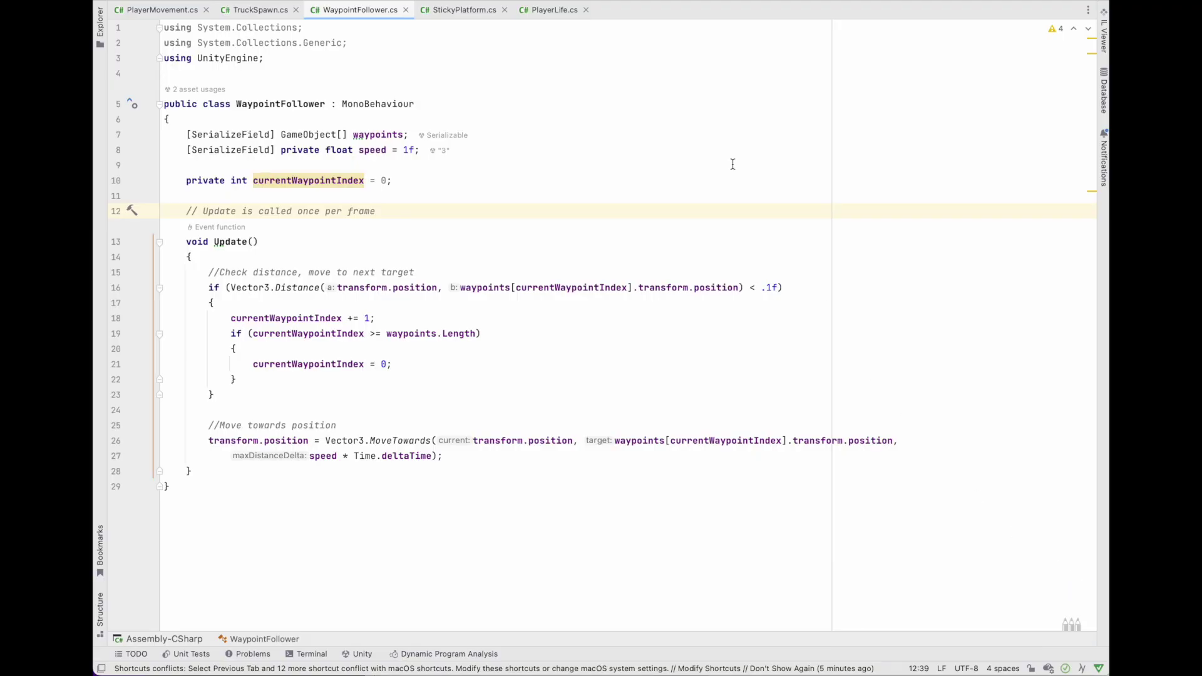
pyautogui.press('Down')
pyautogui.press('Down')
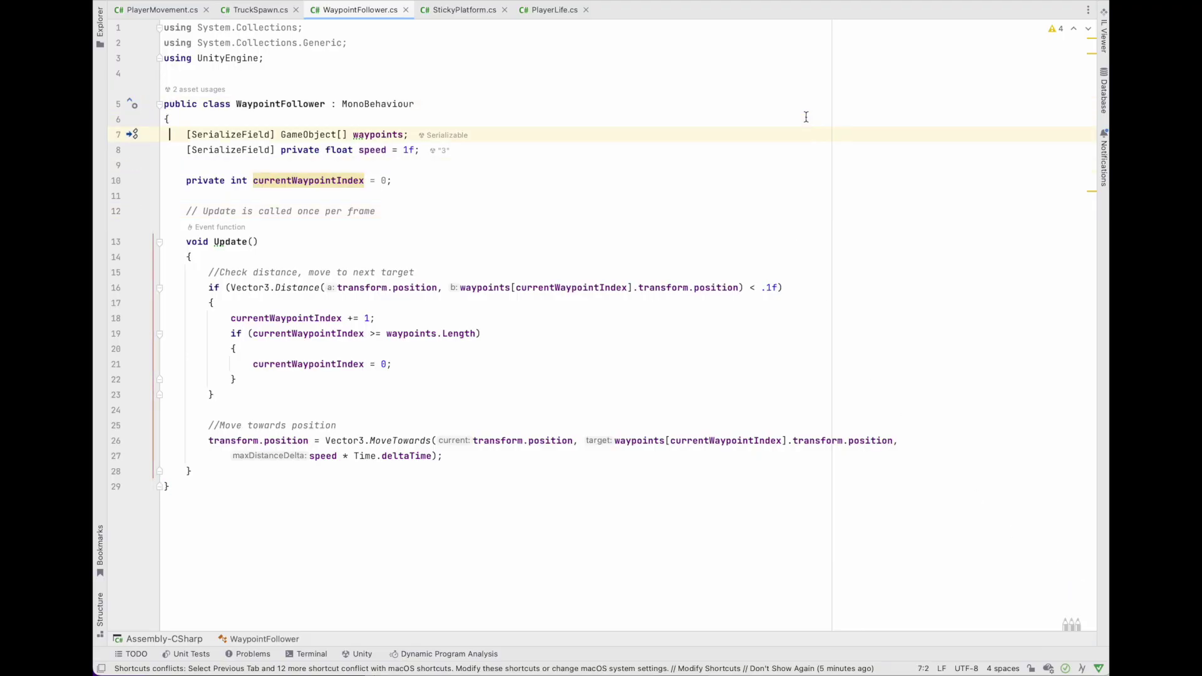
pyautogui.hotkey('shift', 'End')
pyautogui.press('Down')
pyautogui.press('Down')
pyautogui.press('Down')
pyautogui.press('Down')
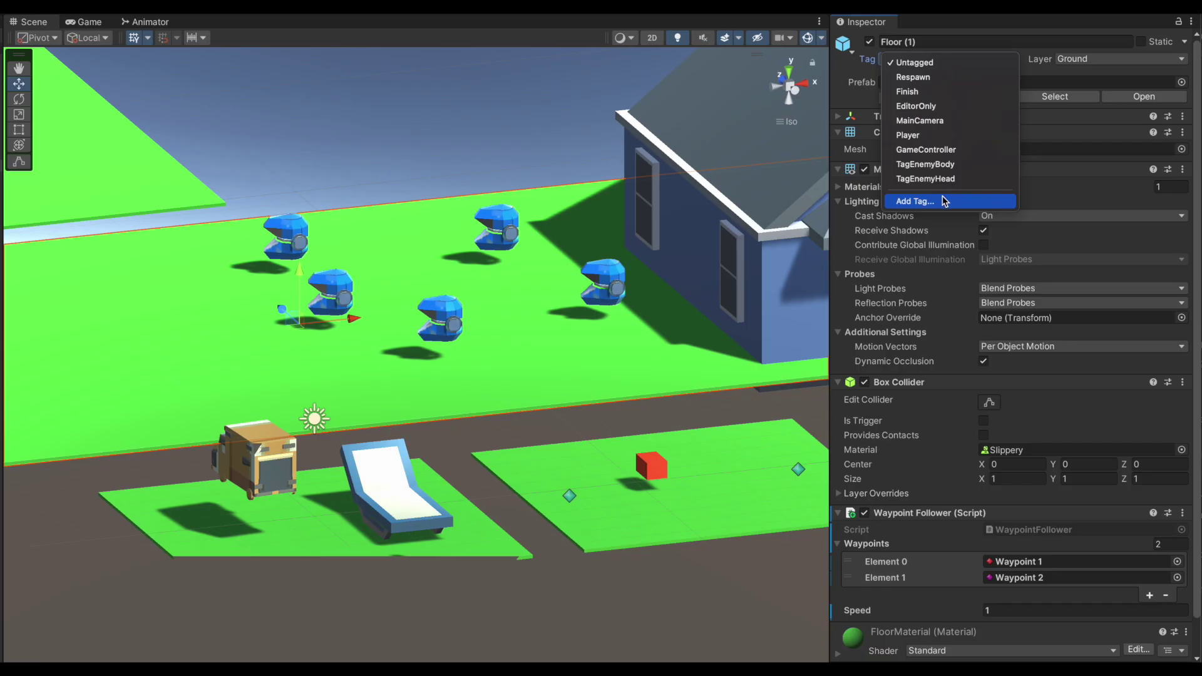
pyautogui.click(940, 199)
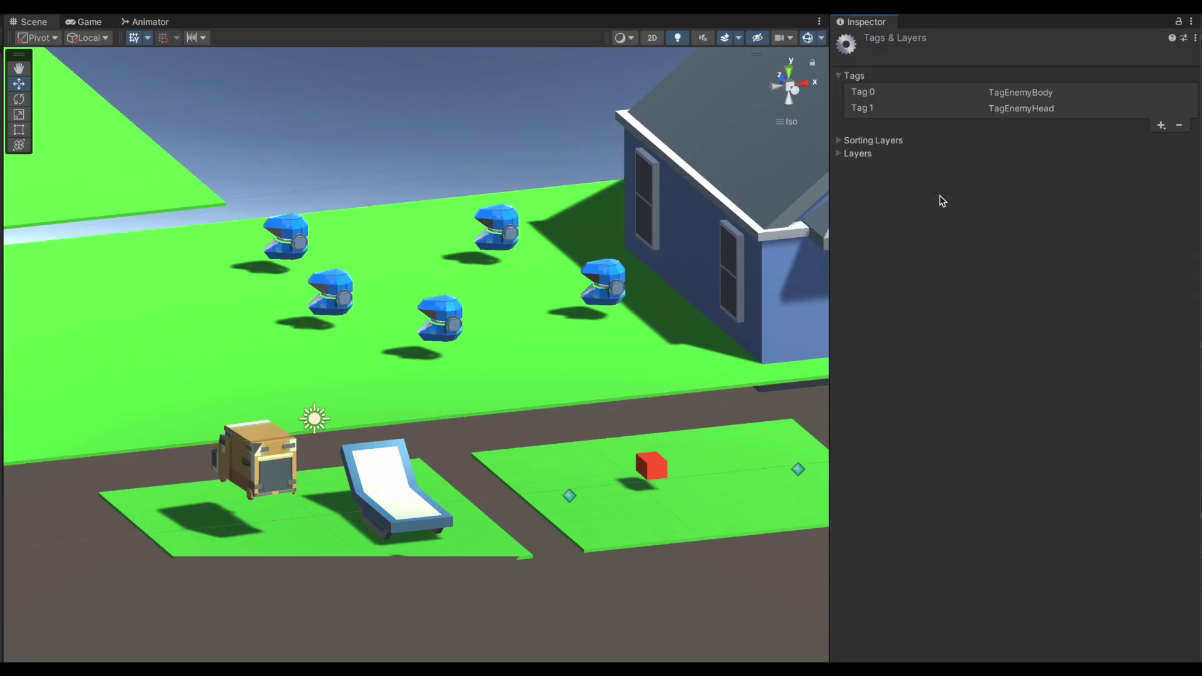
# Step: Create a new tag named SomeCoolNewTag in Tags & Layers and save it
pyautogui.click(1161, 126)
pyautogui.write('Ta')
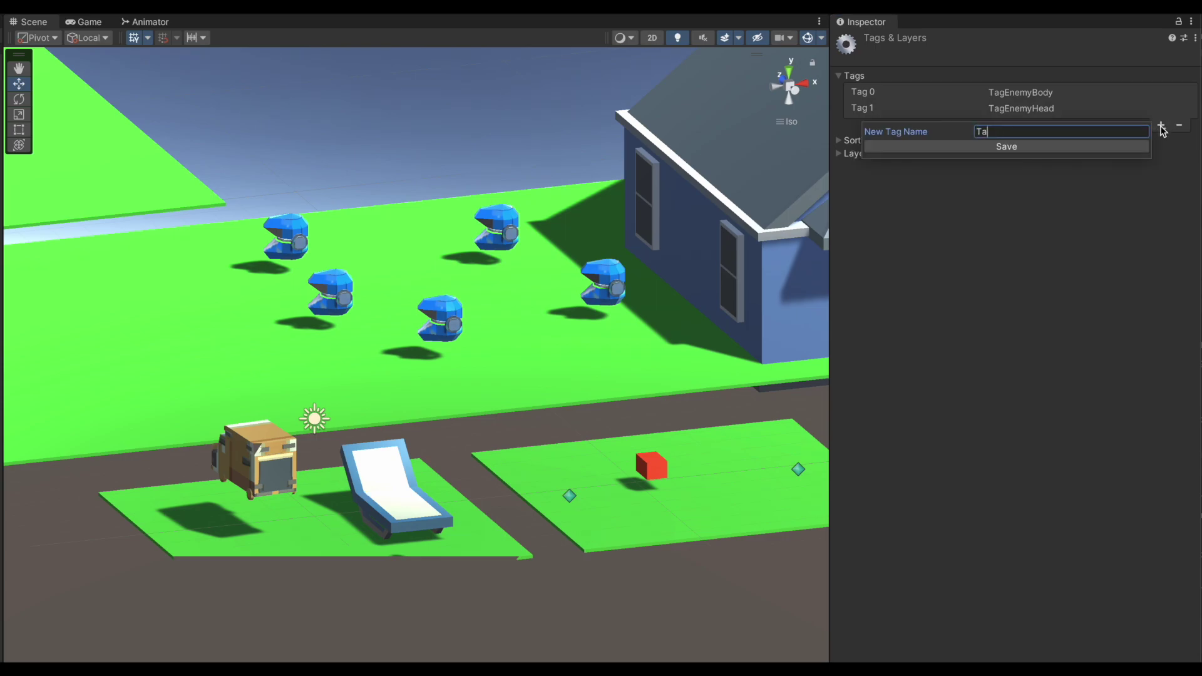
pyautogui.press('BackSpace')
pyautogui.press('BackSpace')
pyautogui.write('So')
pyautogui.click(1106, 150)
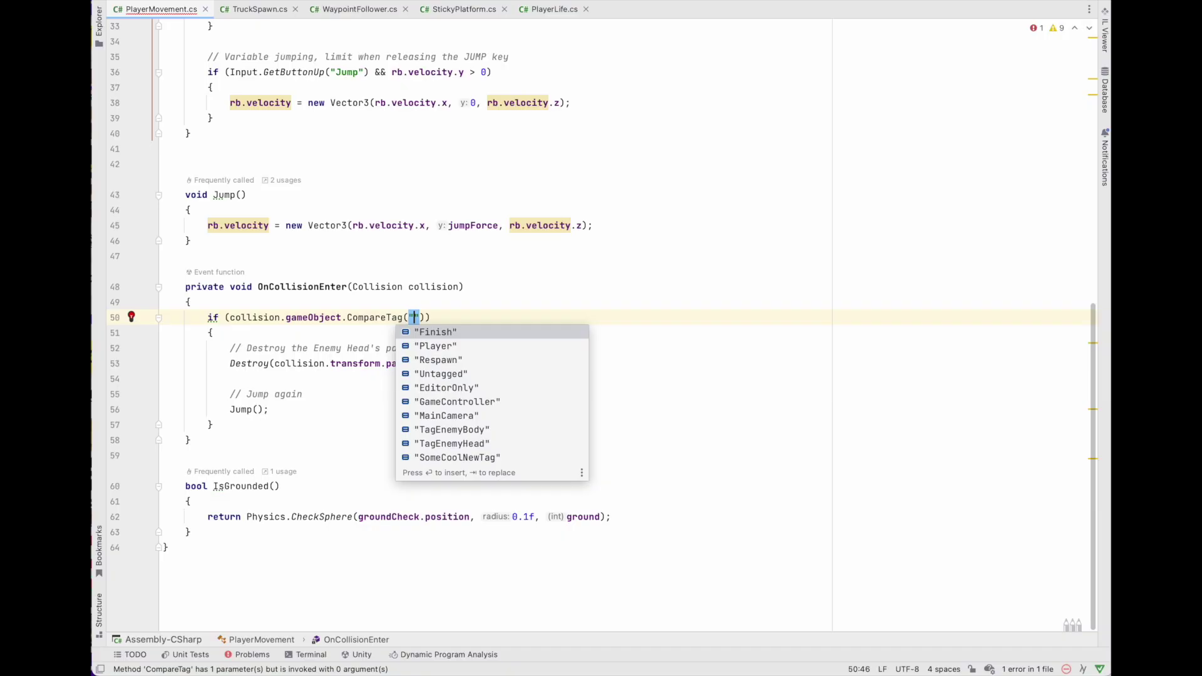
pyautogui.write('So')
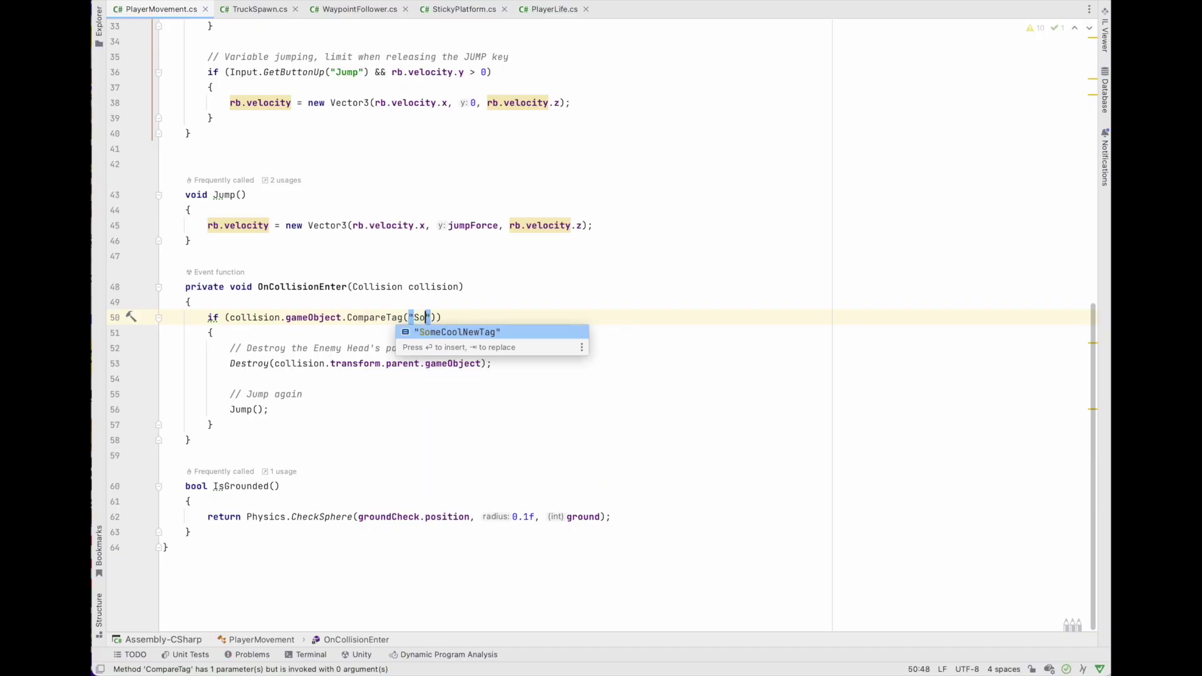
pyautogui.press('BackSpace')
pyautogui.press('BackSpace')
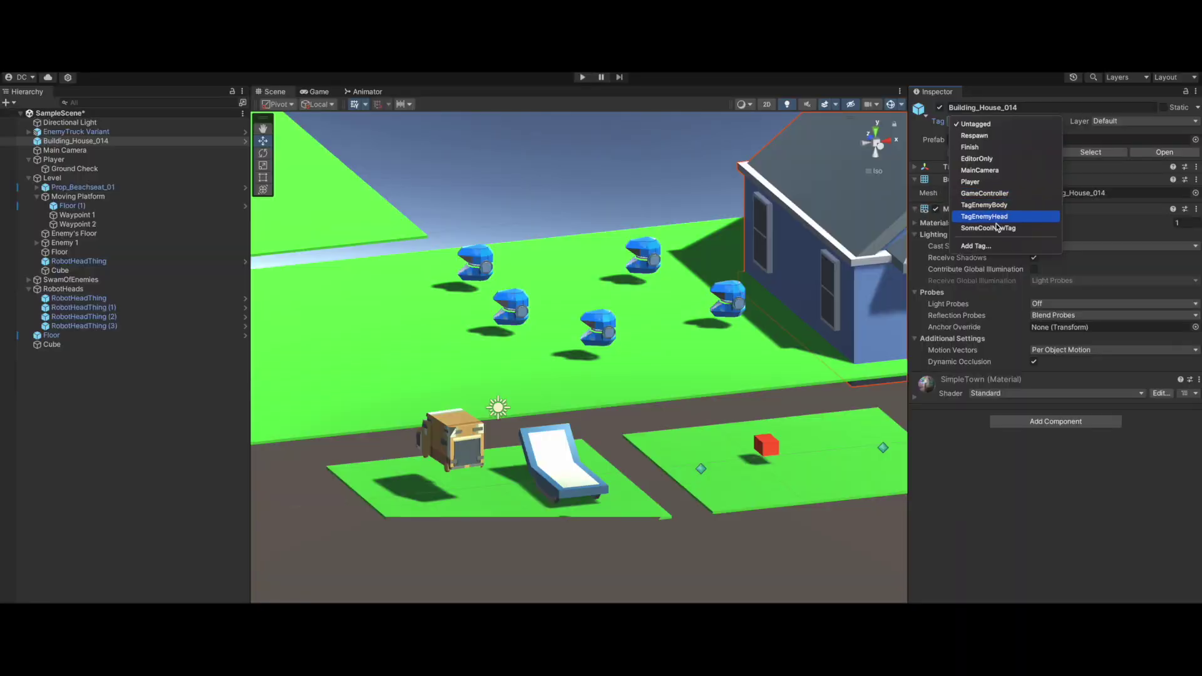
# Step: Tag the house SomeCoolNewTag; give Player new script Another, second PlayerMovement and WaypointFollower
pyautogui.click(992, 230)
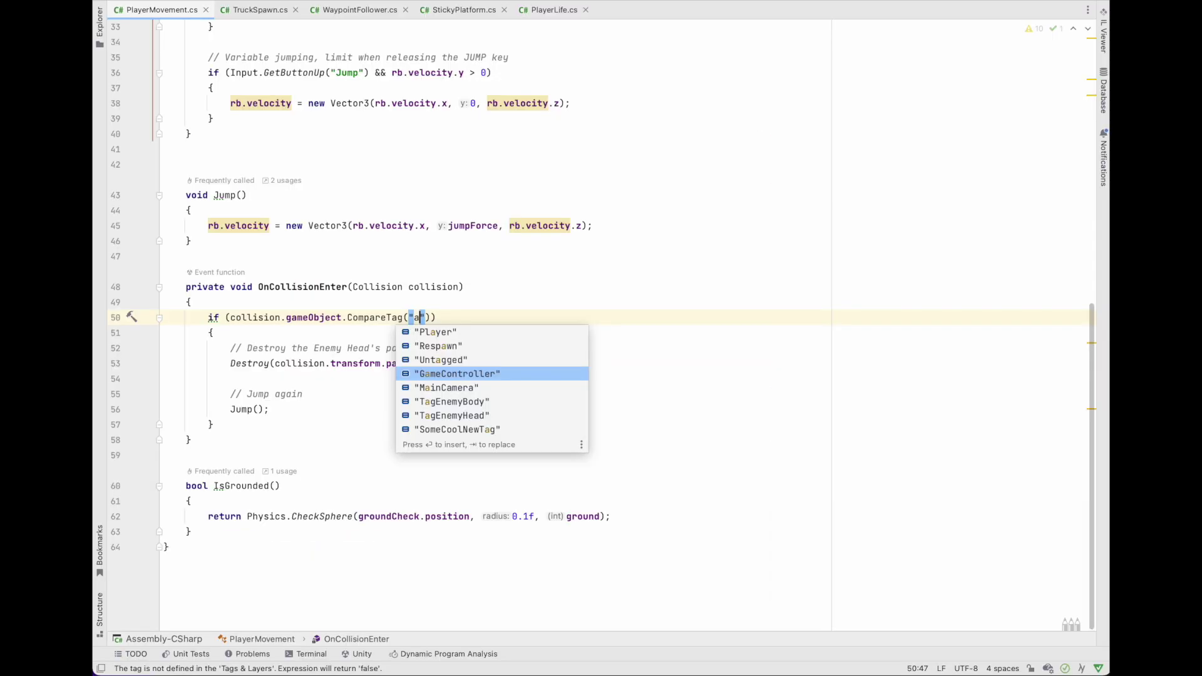
pyautogui.press('Down')
pyautogui.press('Down')
pyautogui.press('Down')
pyautogui.press('Down')
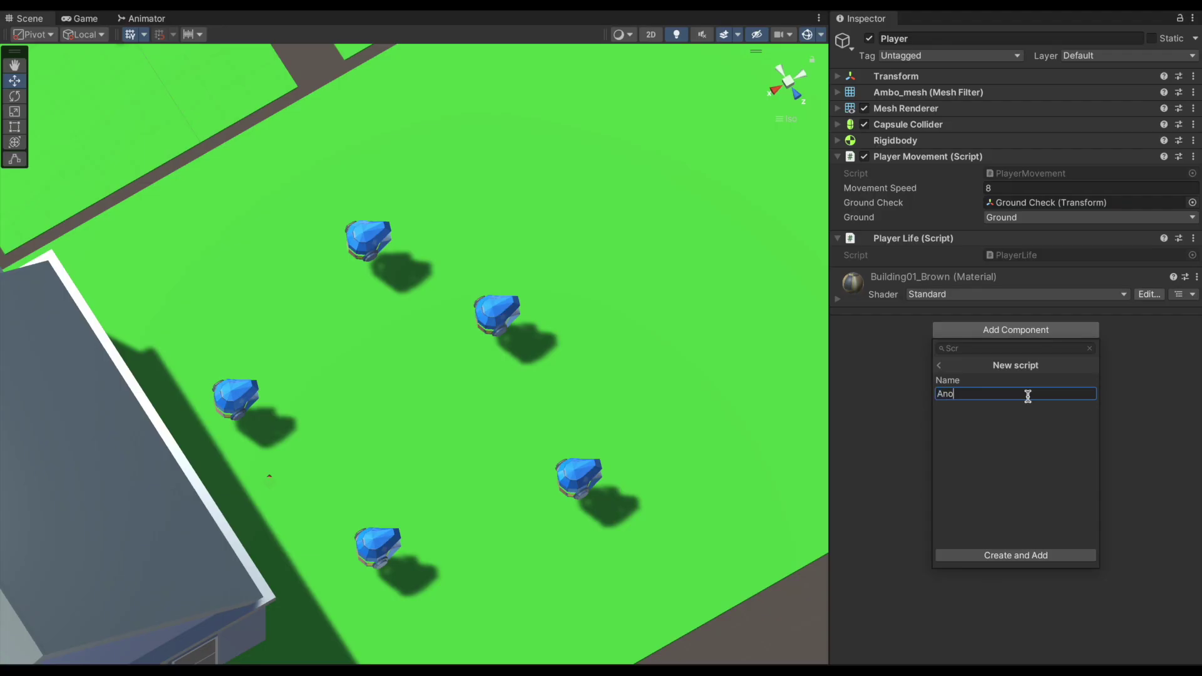
pyautogui.press('Return')
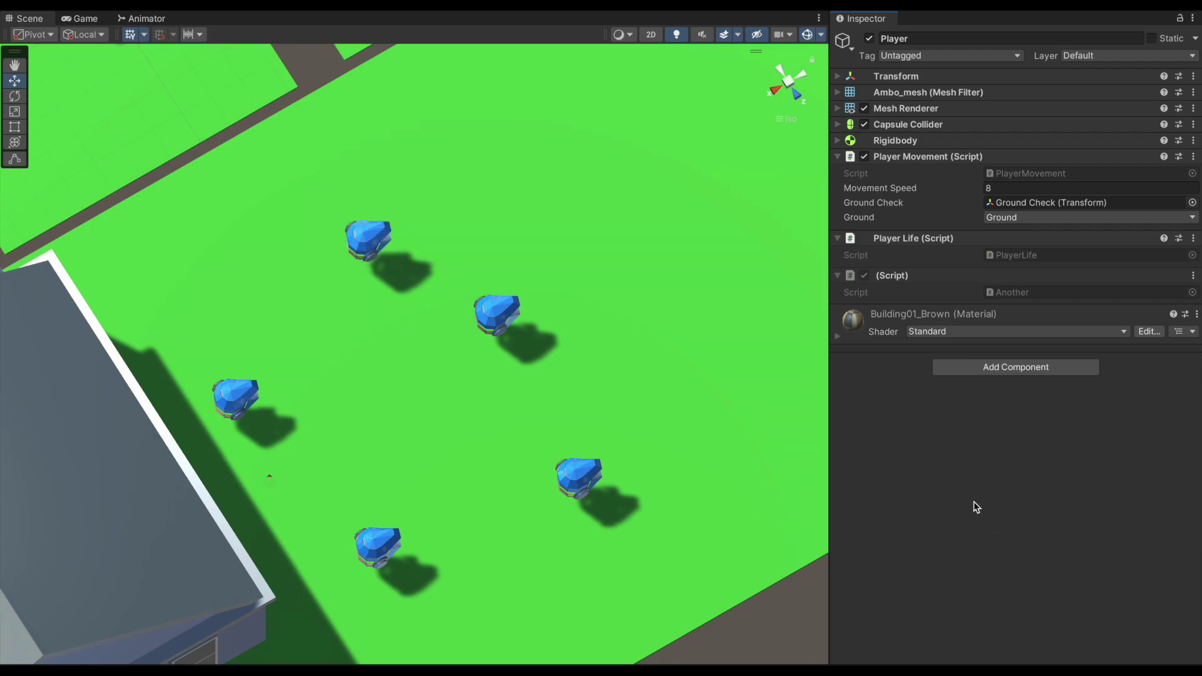
pyautogui.moveTo(918, 440); pyautogui.dragTo(921, 440)
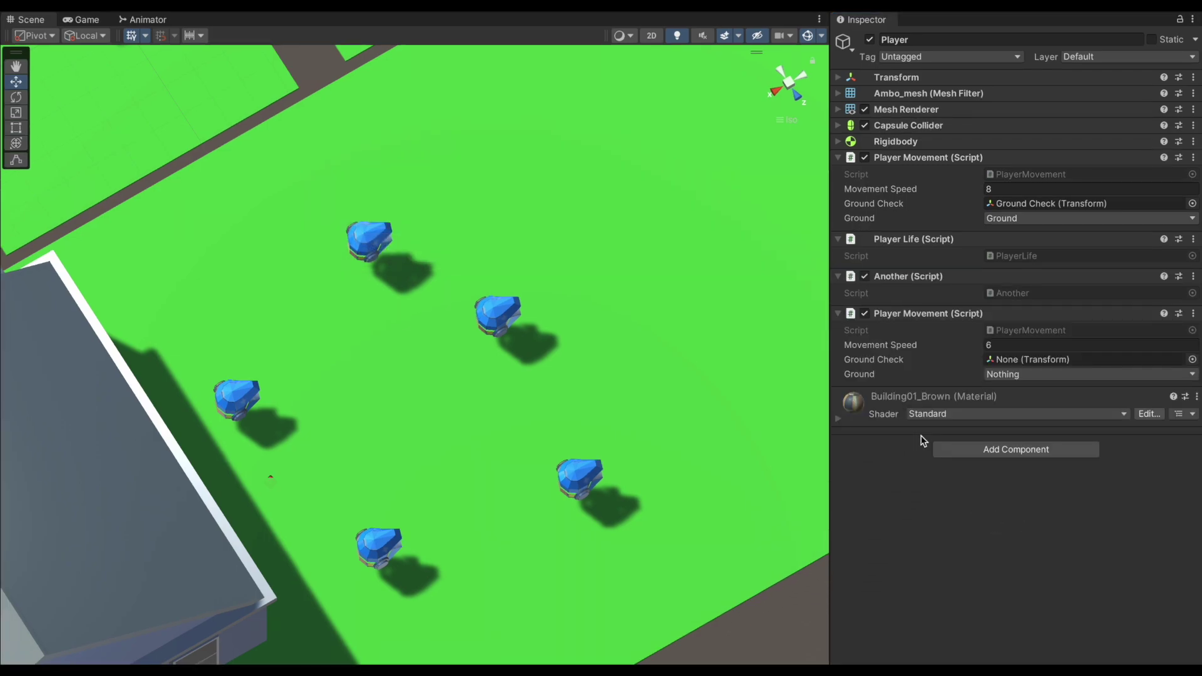
pyautogui.moveTo(771, 567); pyautogui.dragTo(970, 532)
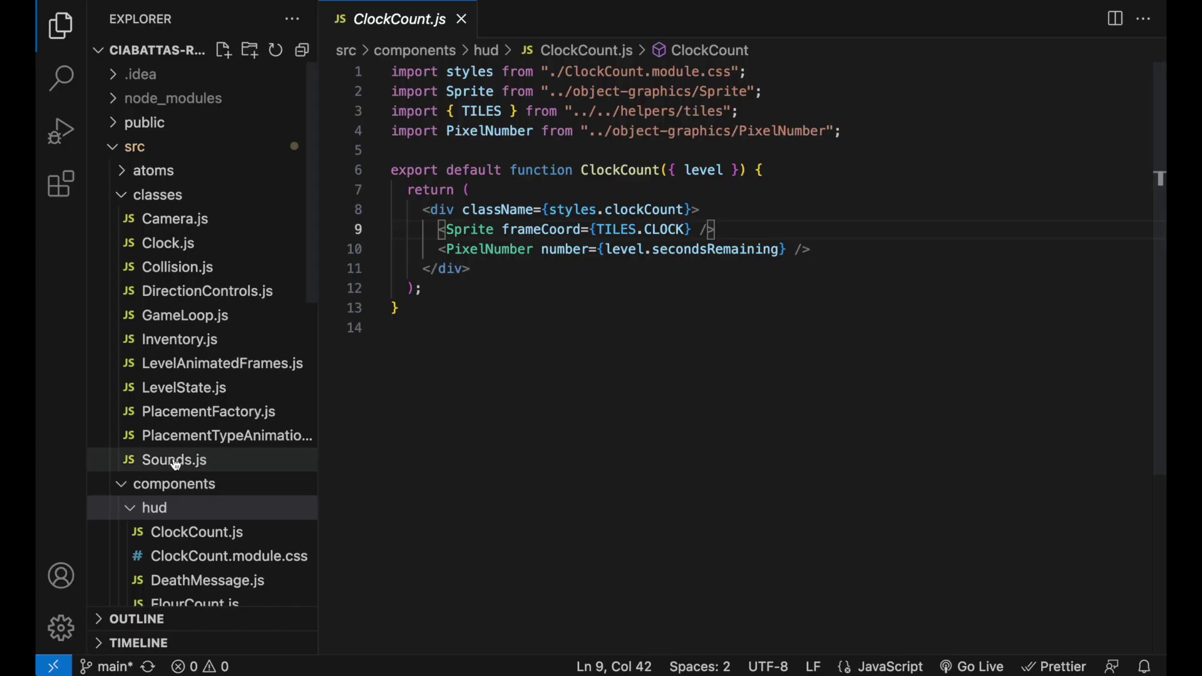
# Step: Inspect project script files, then collapse and re-expand the Player Life component
pyautogui.click(169, 458)
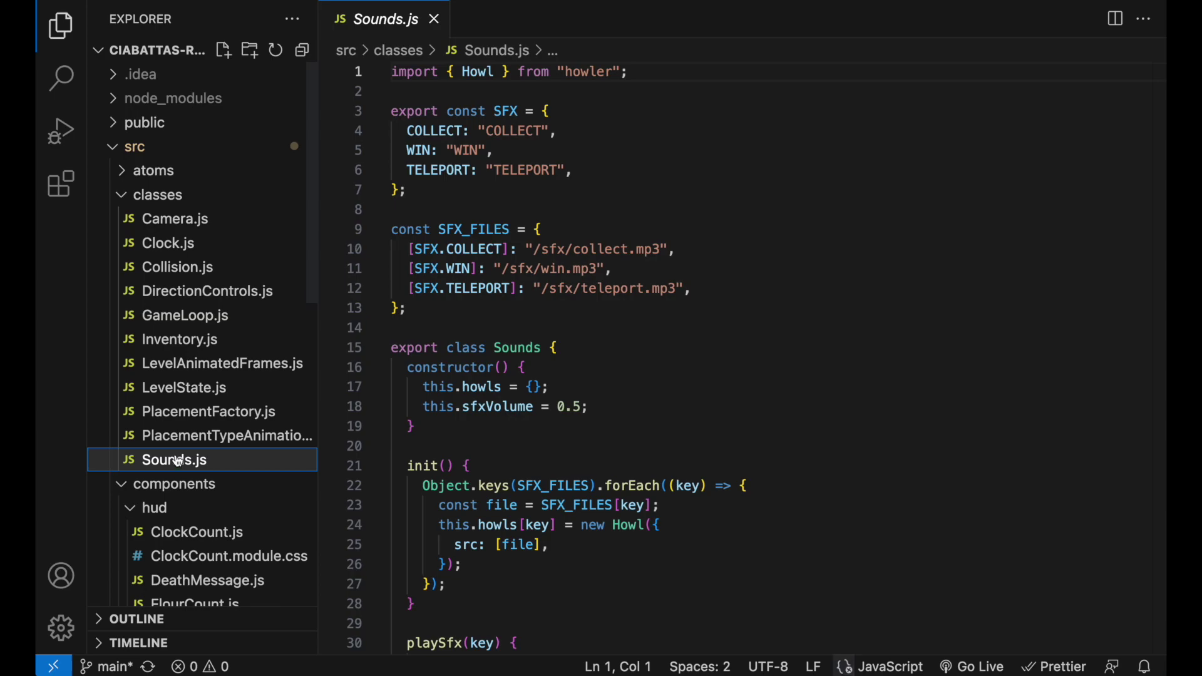
pyautogui.click(187, 436)
pyautogui.click(884, 257)
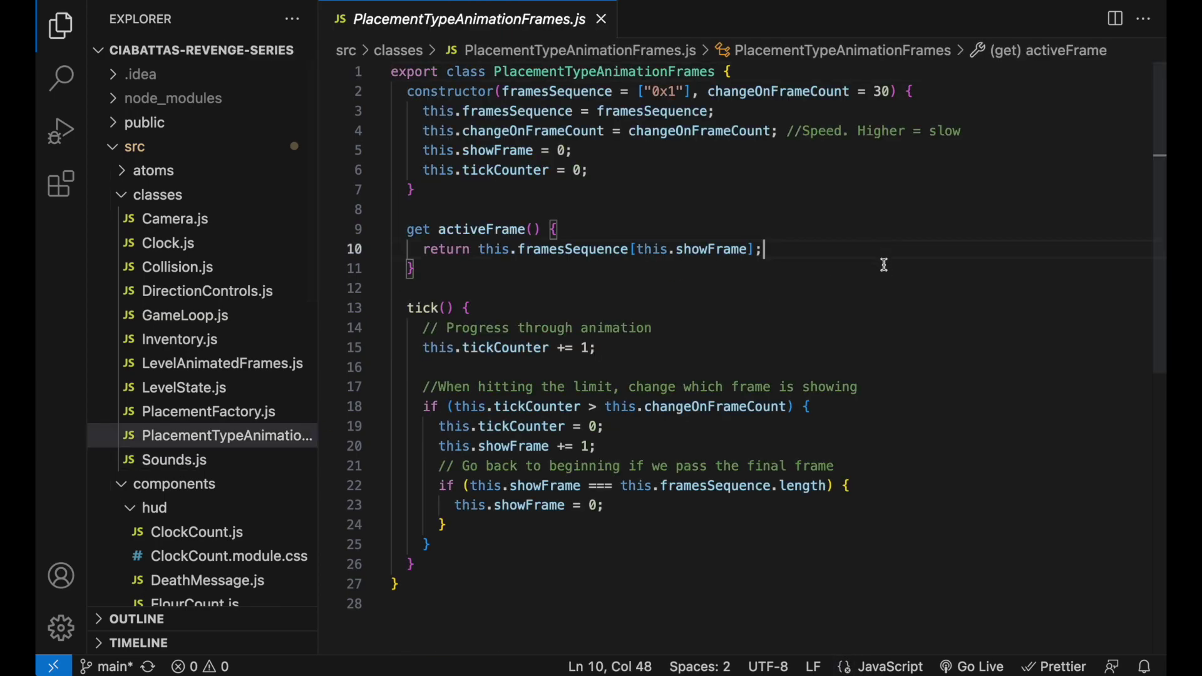
pyautogui.scroll(-5, 951, 306)
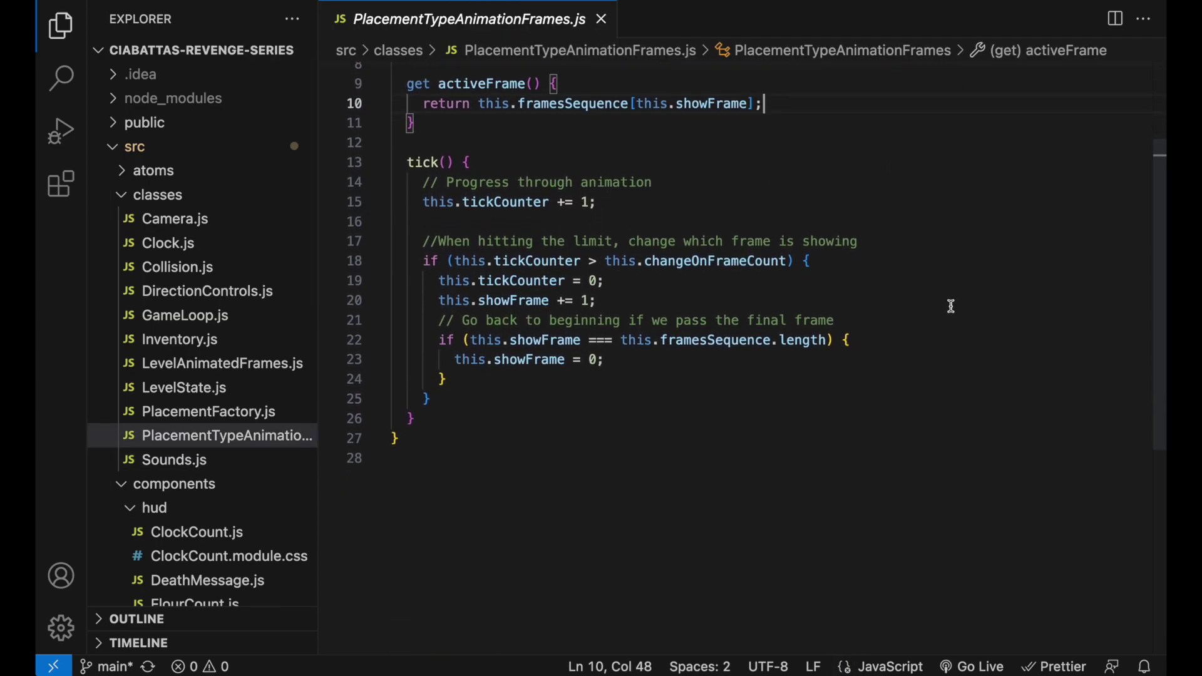
pyautogui.scroll(5, 950, 306)
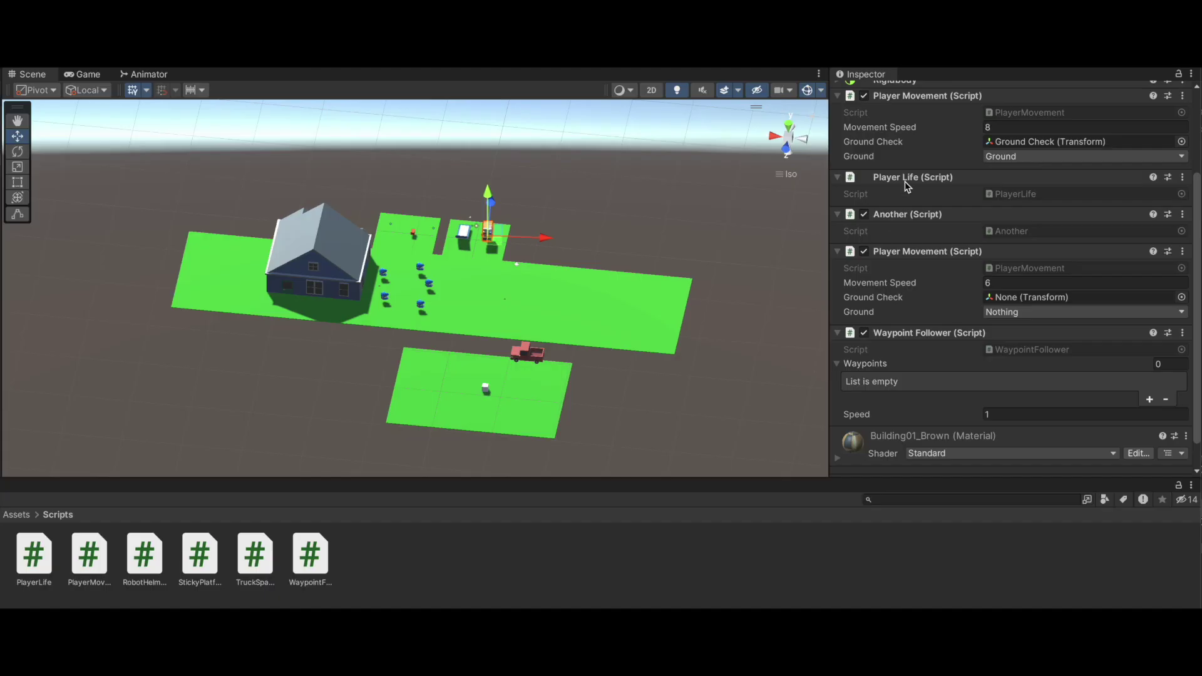
pyautogui.click(917, 180)
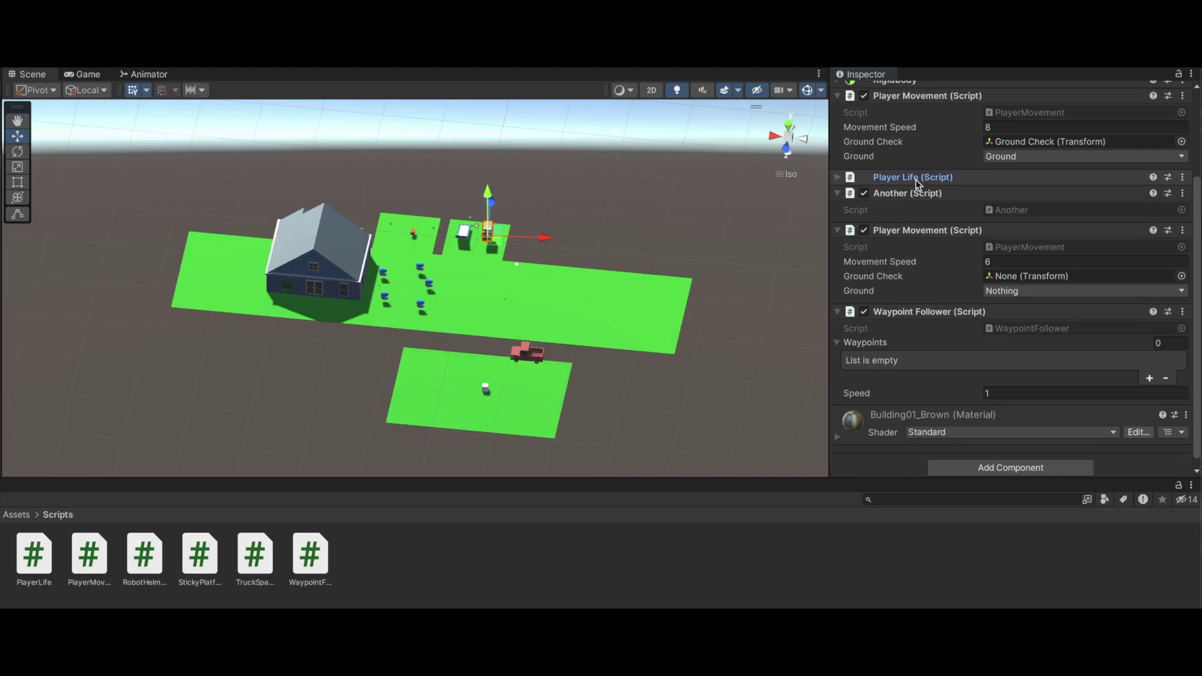
pyautogui.click(918, 180)
# Step: Preview the PlayerLife, PlayerMovement and StickyPlatform scripts and look around the Scene and Game views
pyautogui.click(37, 551)
pyautogui.click(88, 557)
pyautogui.click(150, 566)
pyautogui.click(199, 560)
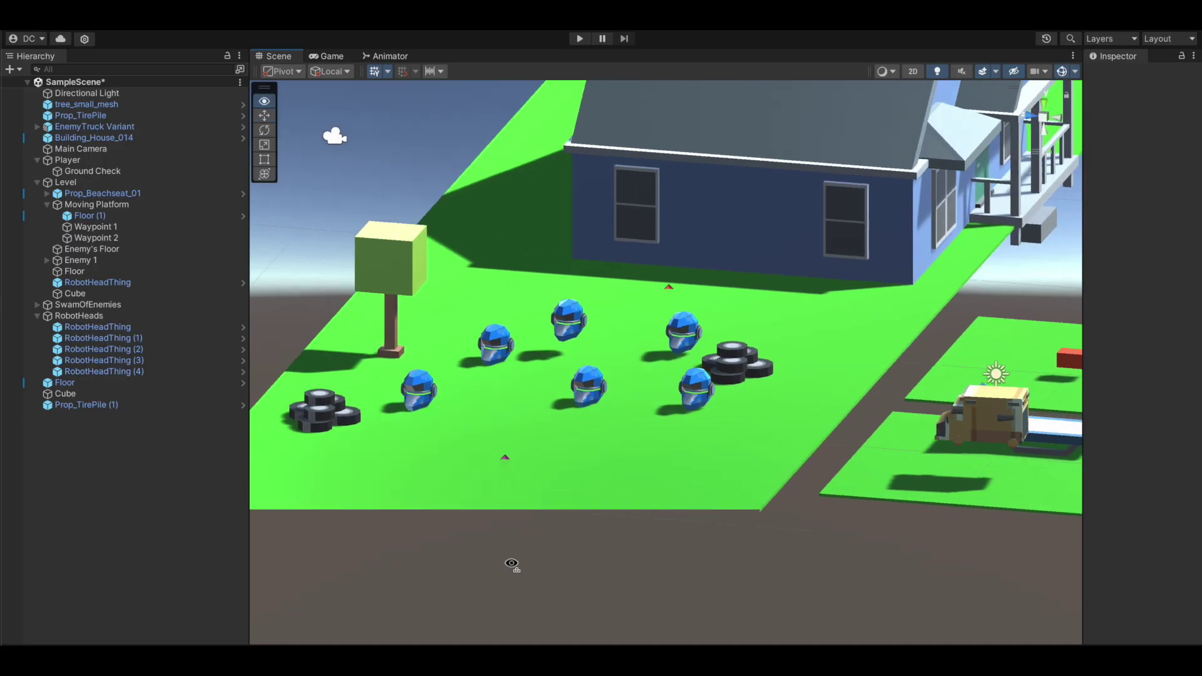
pyautogui.keyDown('alt'); pyautogui.moveTo(510, 563); pyautogui.dragTo(461, 515); pyautogui.keyUp('alt')
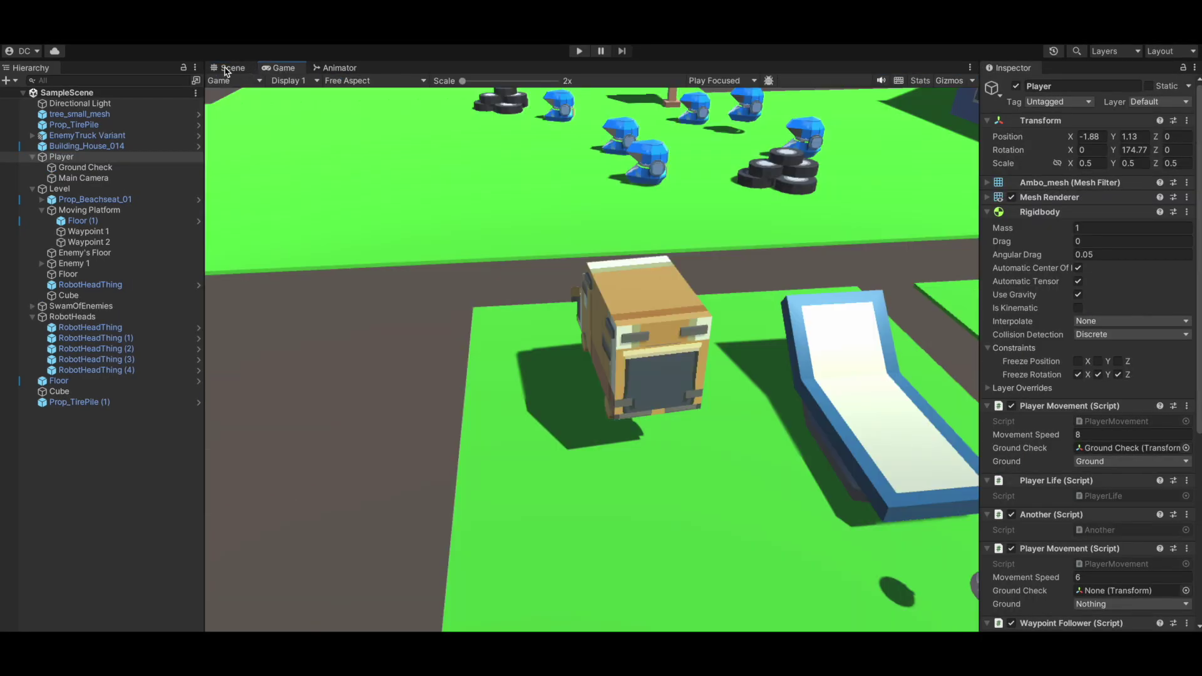
pyautogui.click(230, 67)
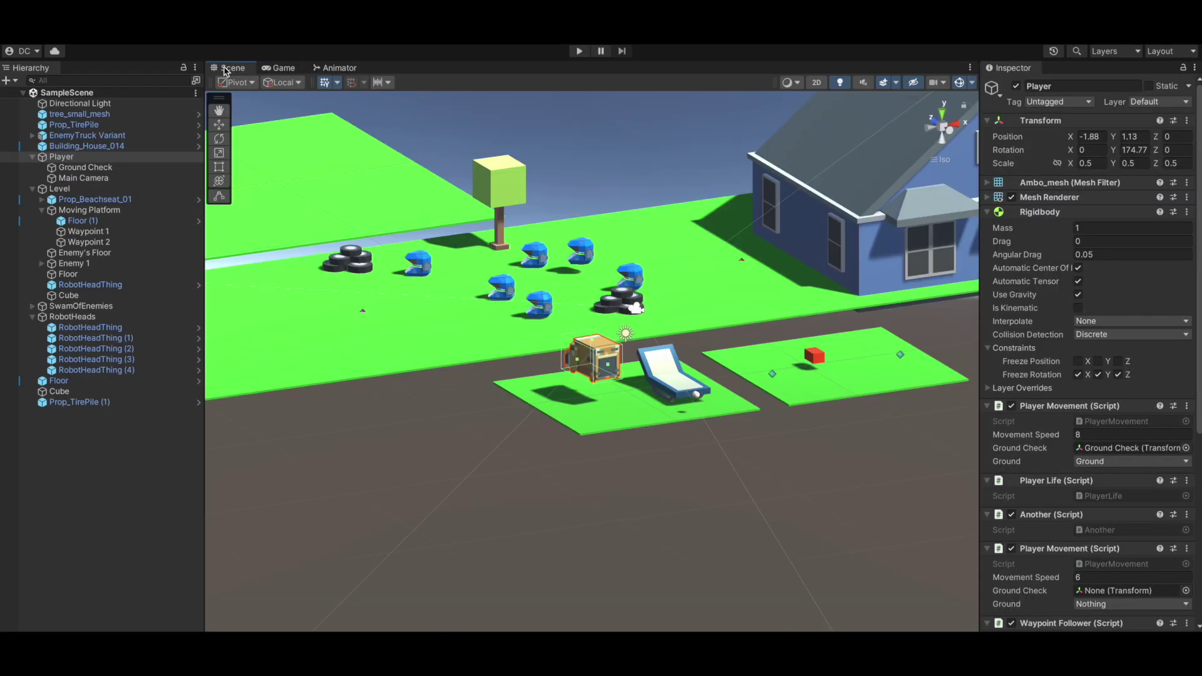
pyautogui.click(281, 69)
pyautogui.click(233, 69)
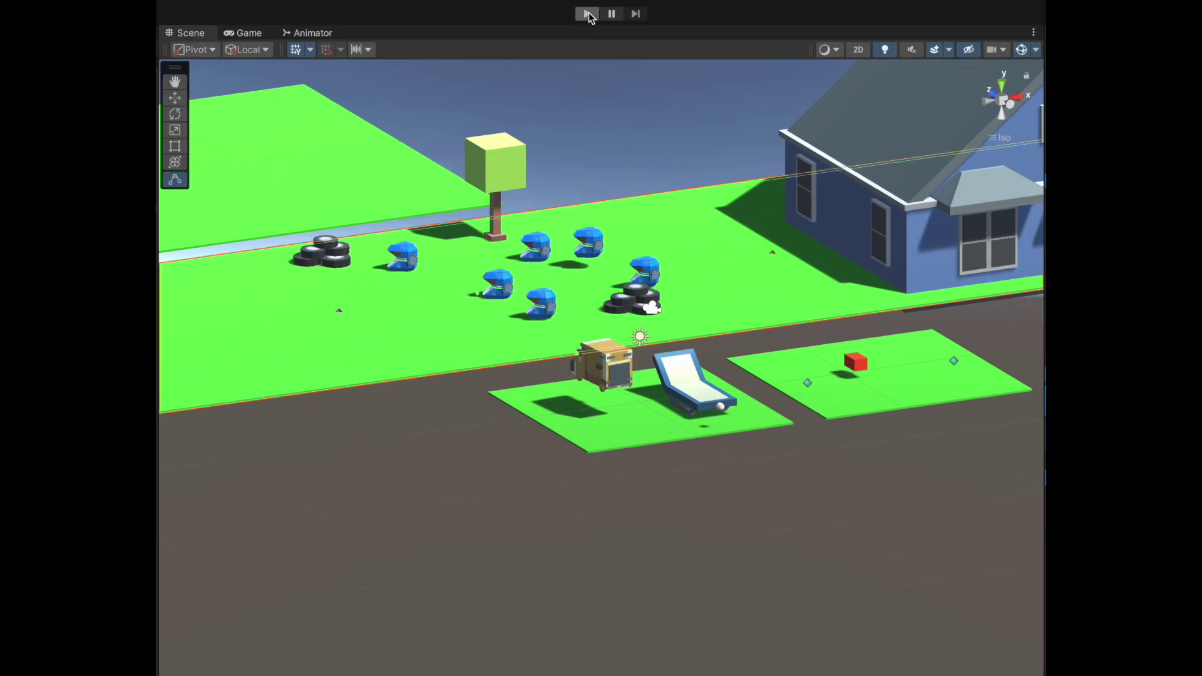
# Step: Enter Play mode and drive the hero onto the grass with W, D and A
pyautogui.click(587, 14)
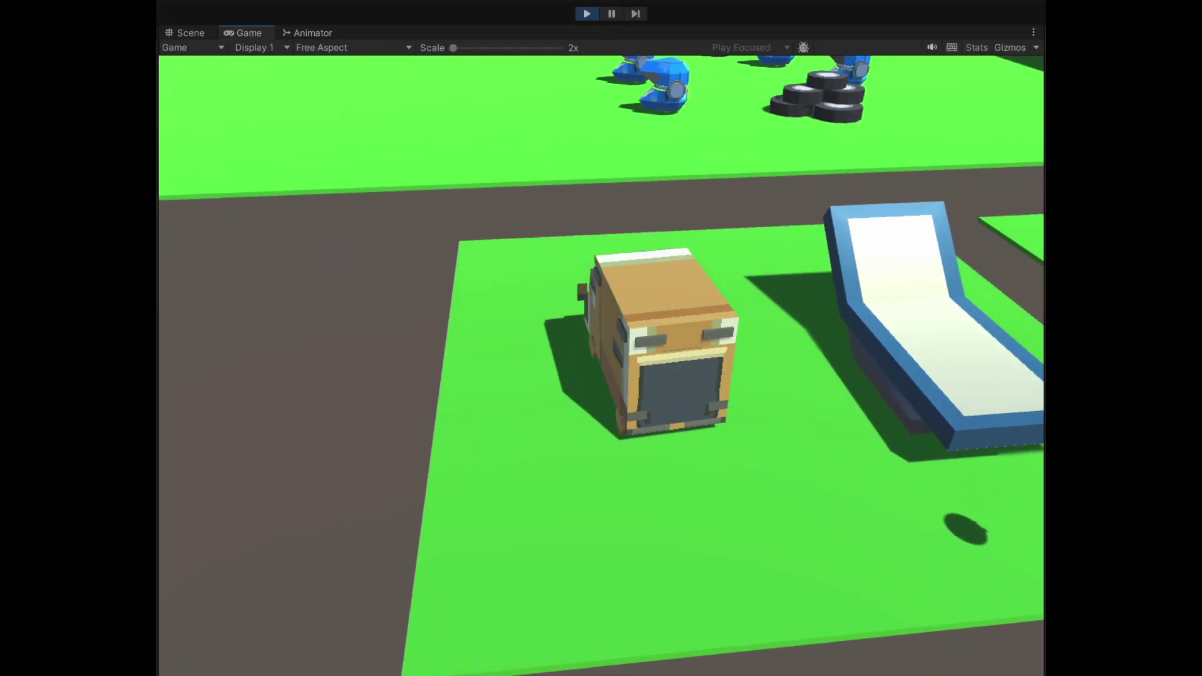
pyautogui.press('w')
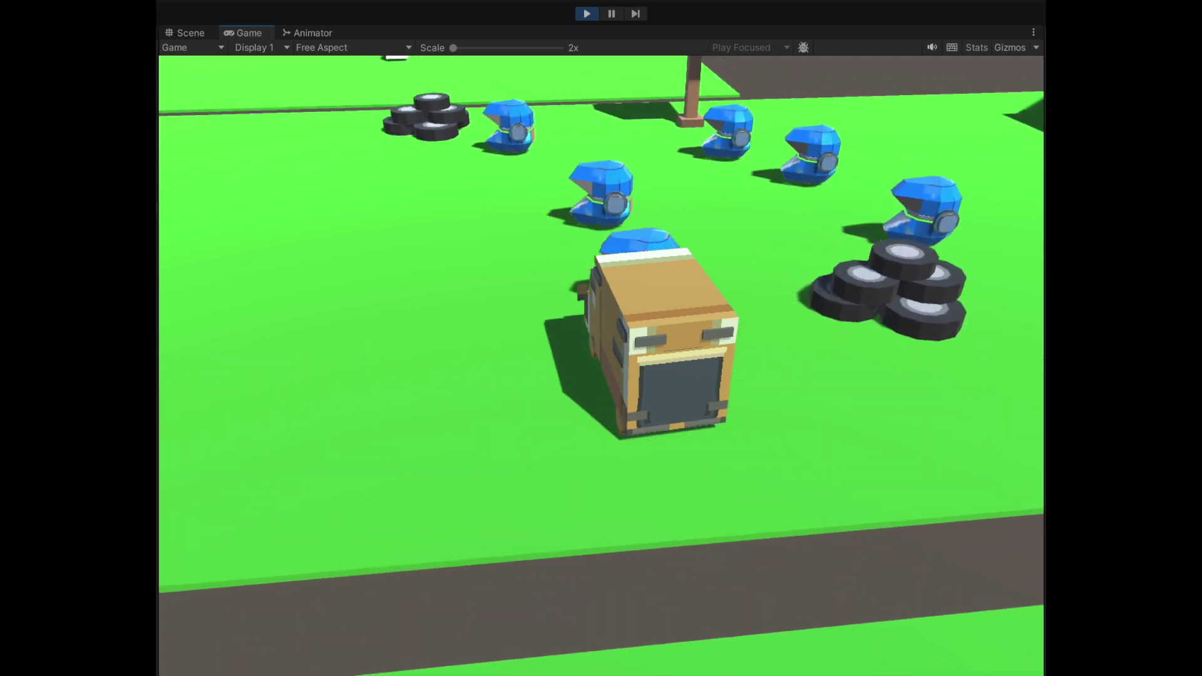
pyautogui.press('d')
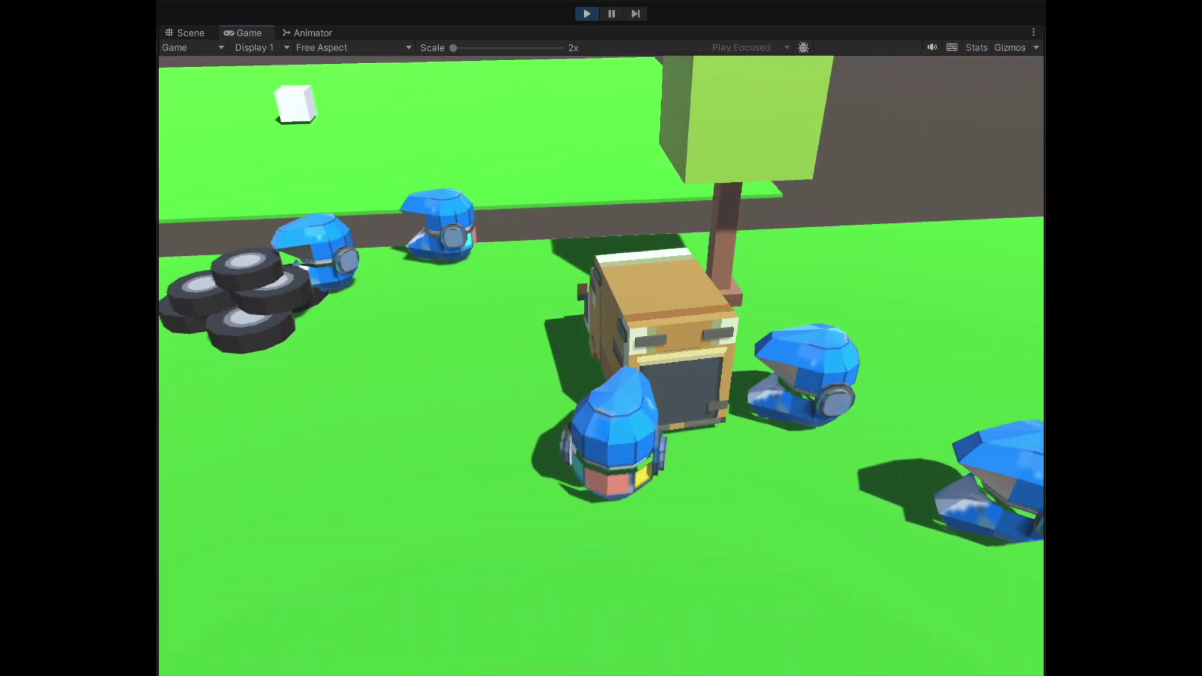
pyautogui.press('a')
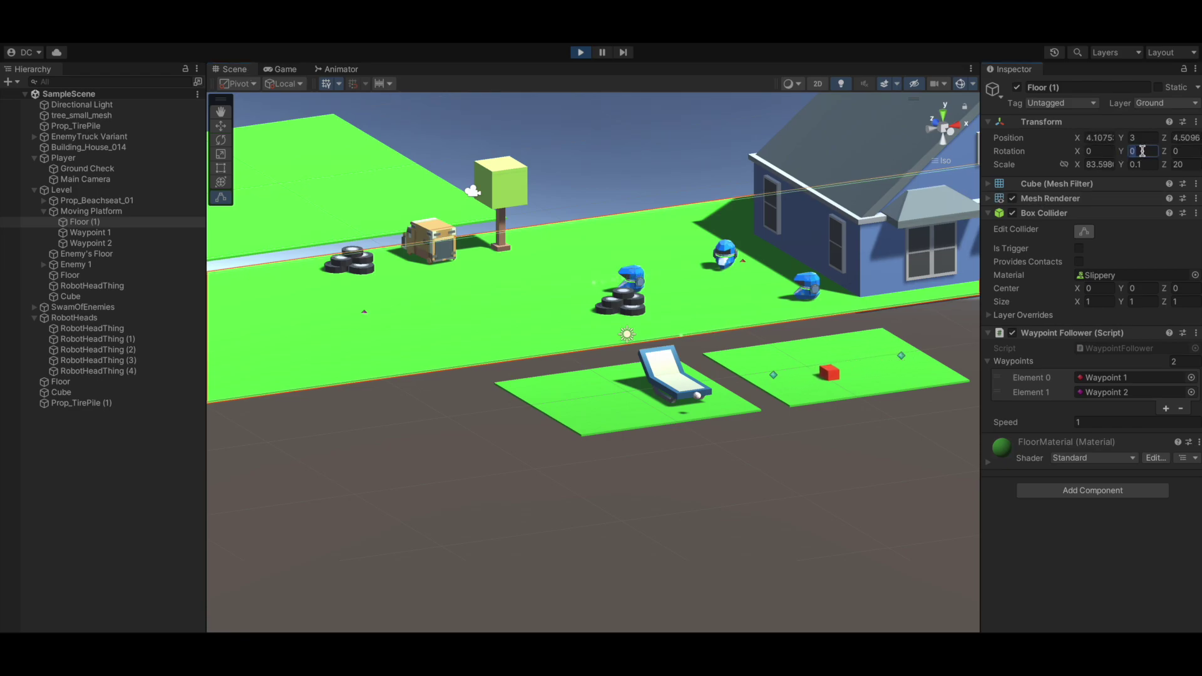
# Step: During play, set the floor's Rotation Y to 100, disable its Box Collider, then restart Play
pyautogui.write('10')
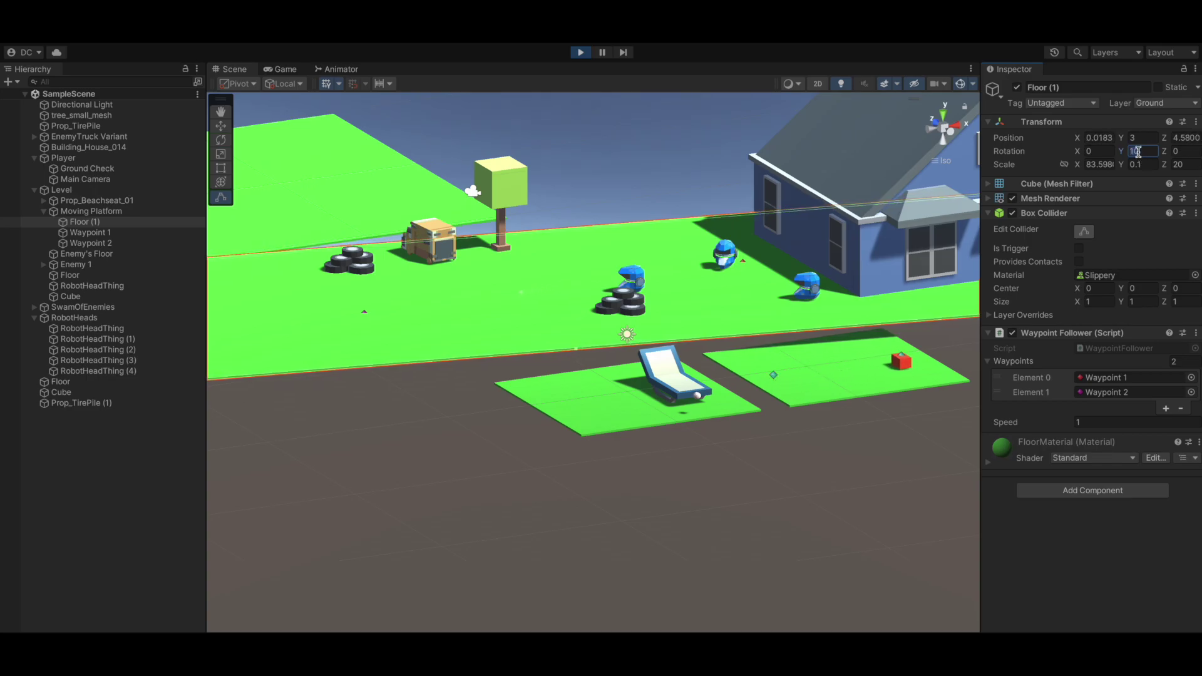
pyautogui.write('0')
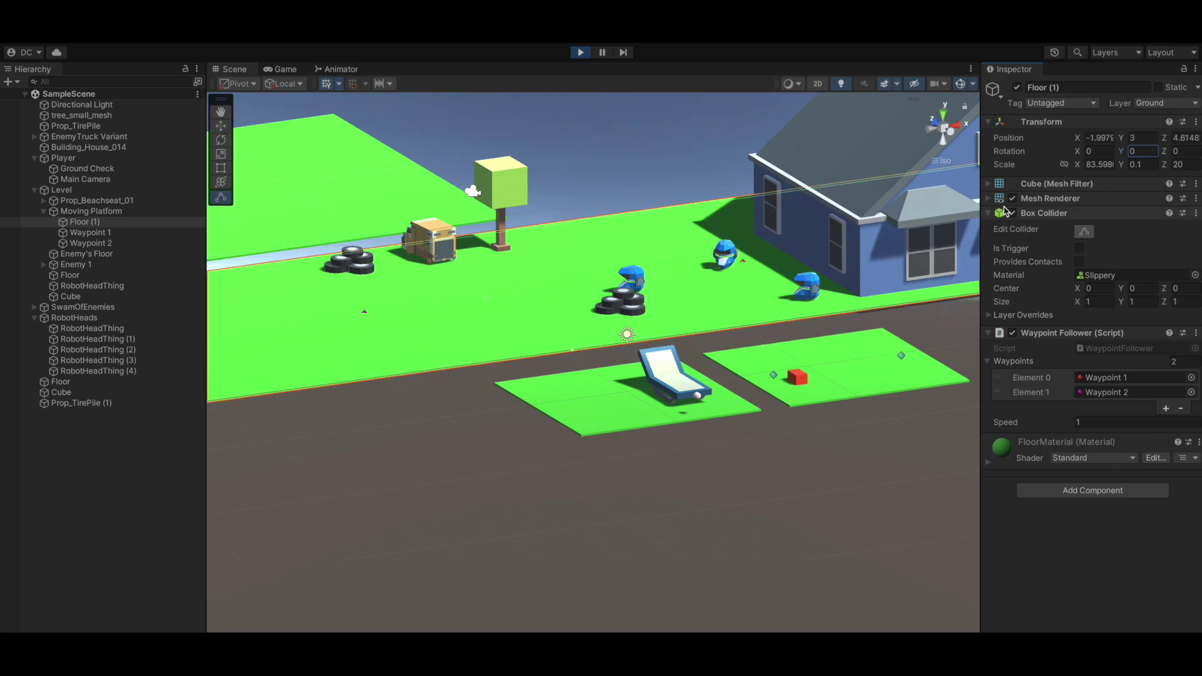
pyautogui.click(1011, 213)
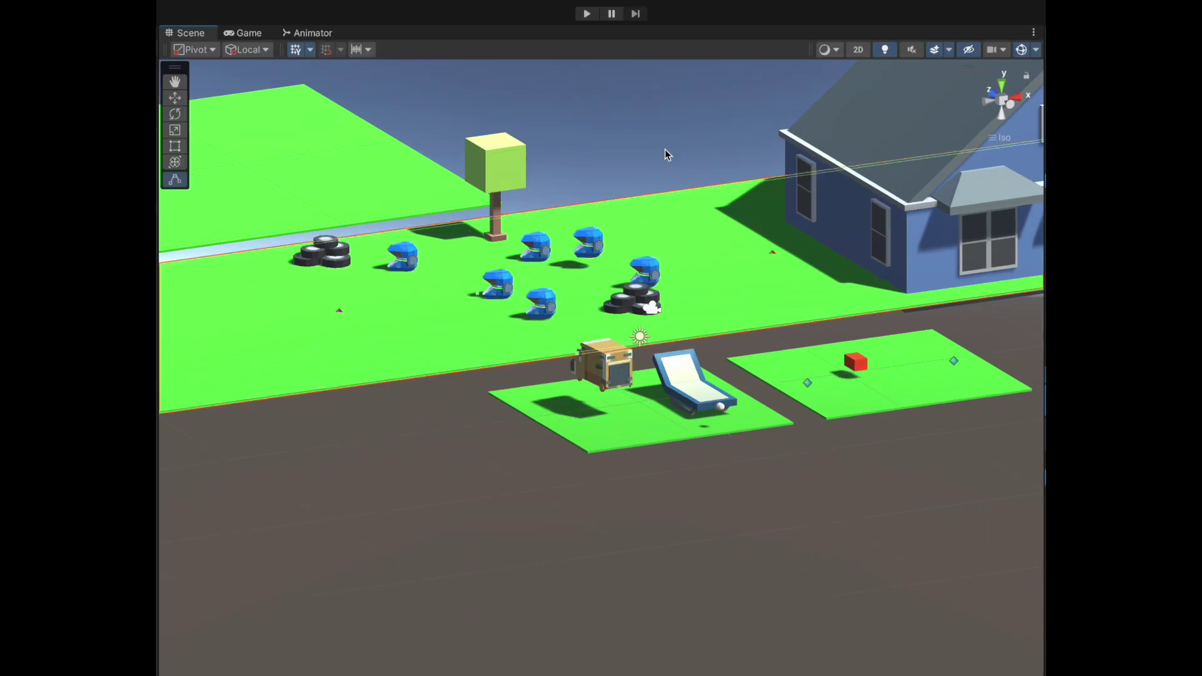
pyautogui.click(587, 14)
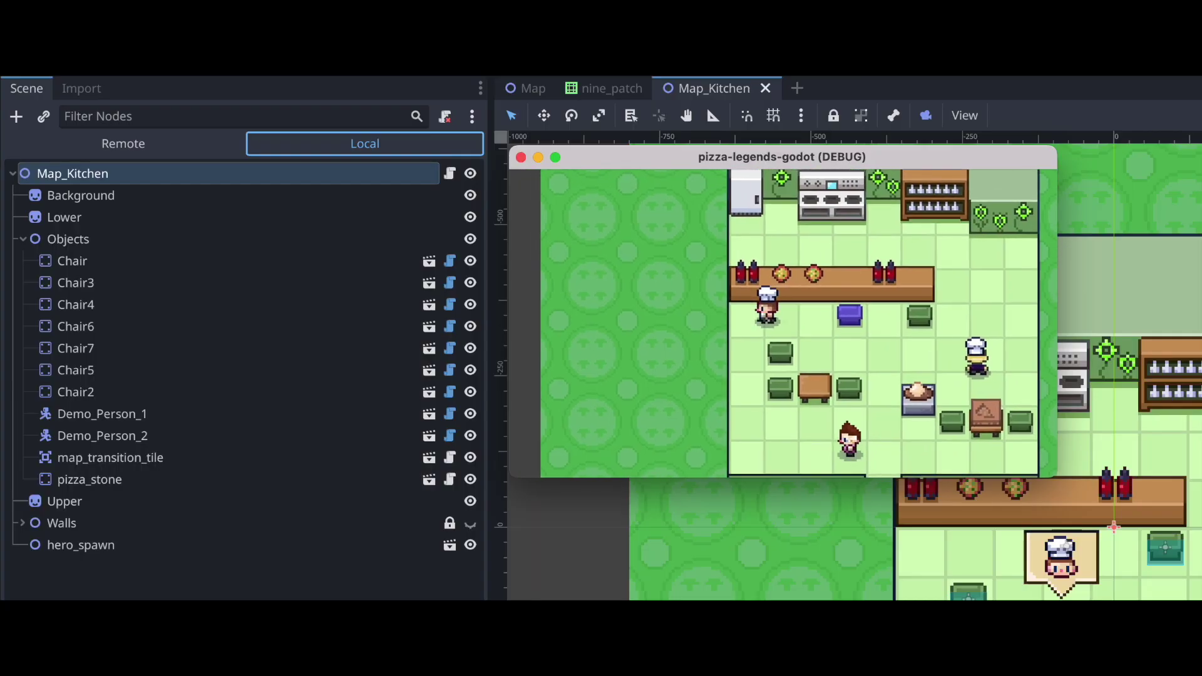
# Step: Walk the hero left, then browse the Remote tree: Constants, Helpers, and expand Map
pyautogui.press('Left')
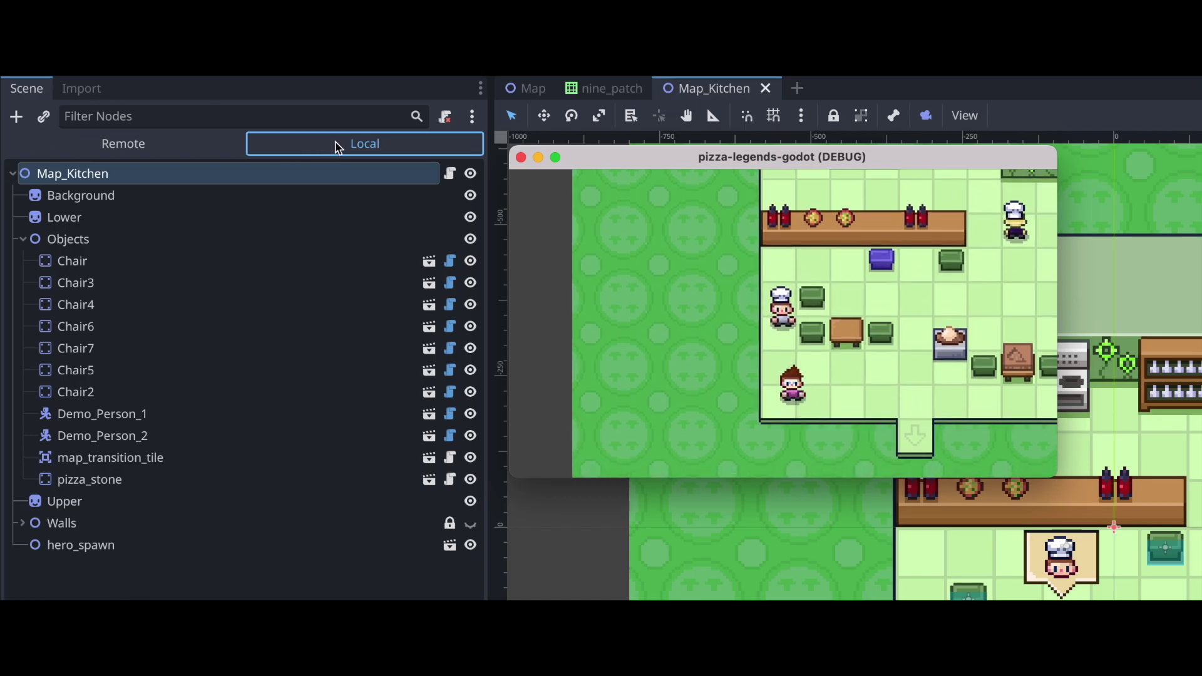
pyautogui.click(125, 144)
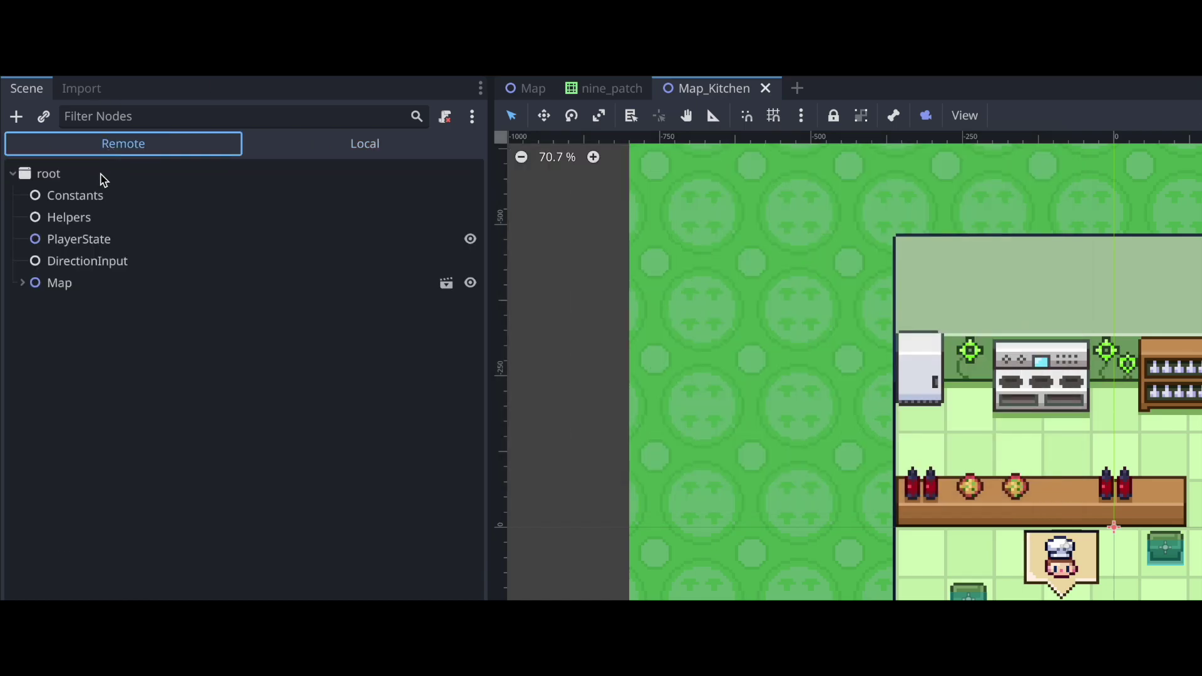
pyautogui.click(75, 195)
pyautogui.click(63, 221)
pyautogui.click(65, 283)
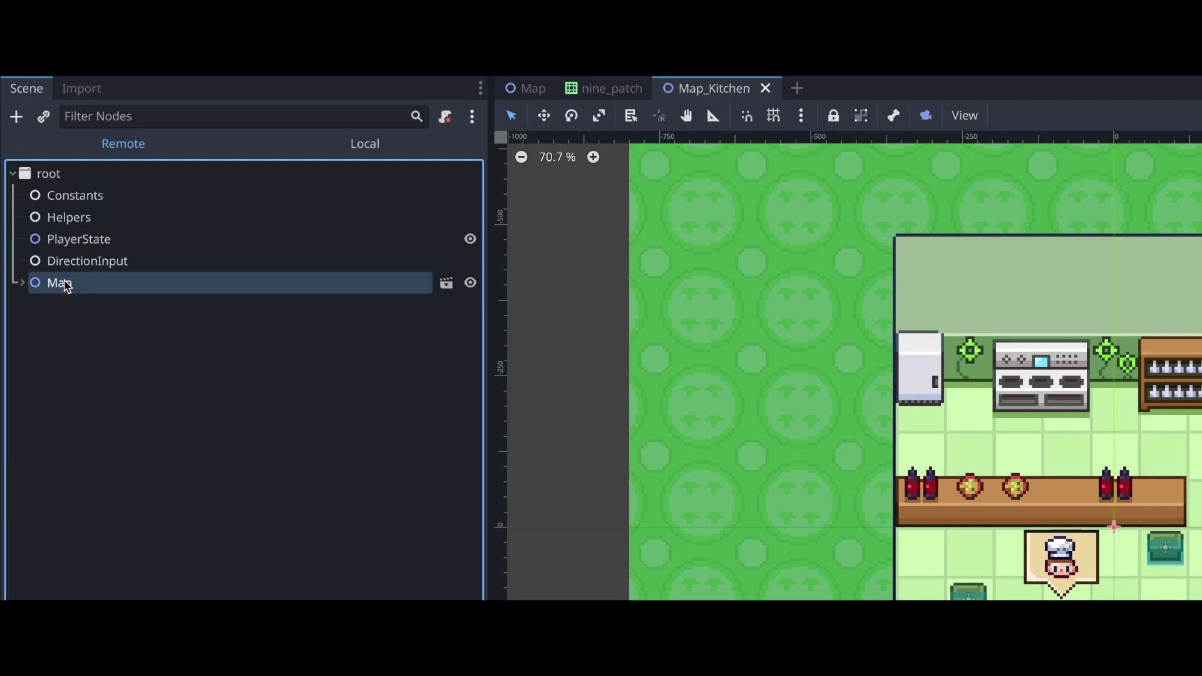
pyautogui.click(22, 283)
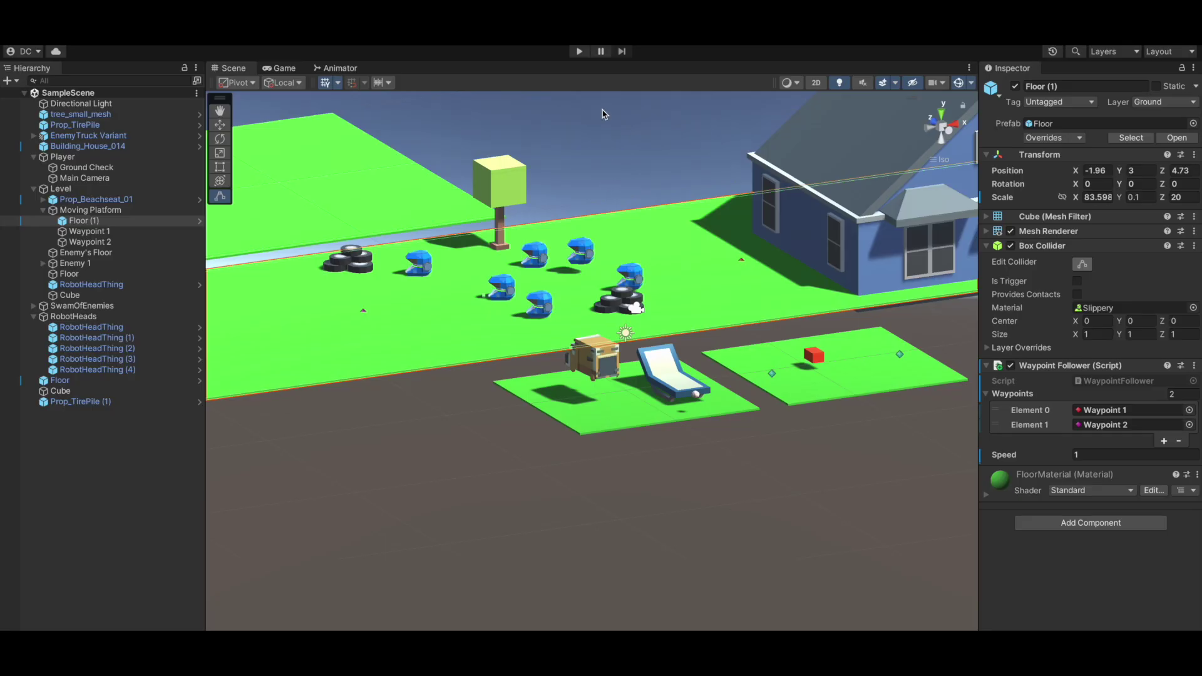
# Step: Start Play mode and collapse the duplicate Player Movement component
pyautogui.click(578, 54)
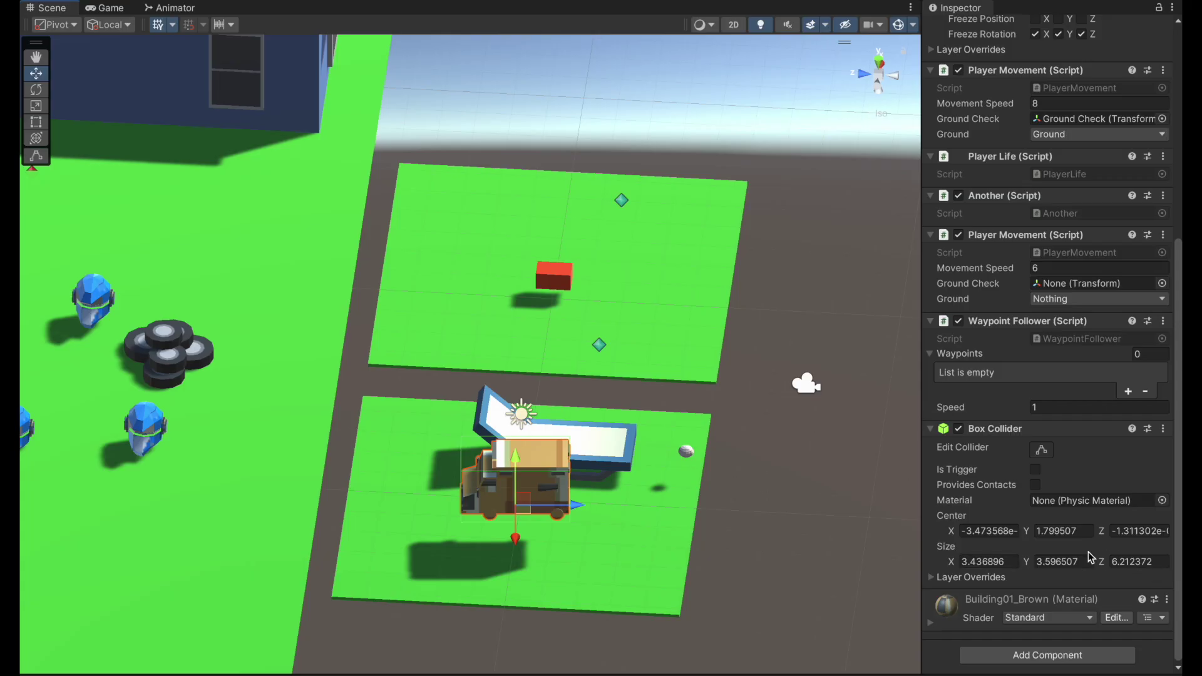
pyautogui.scroll(5, 1087, 552)
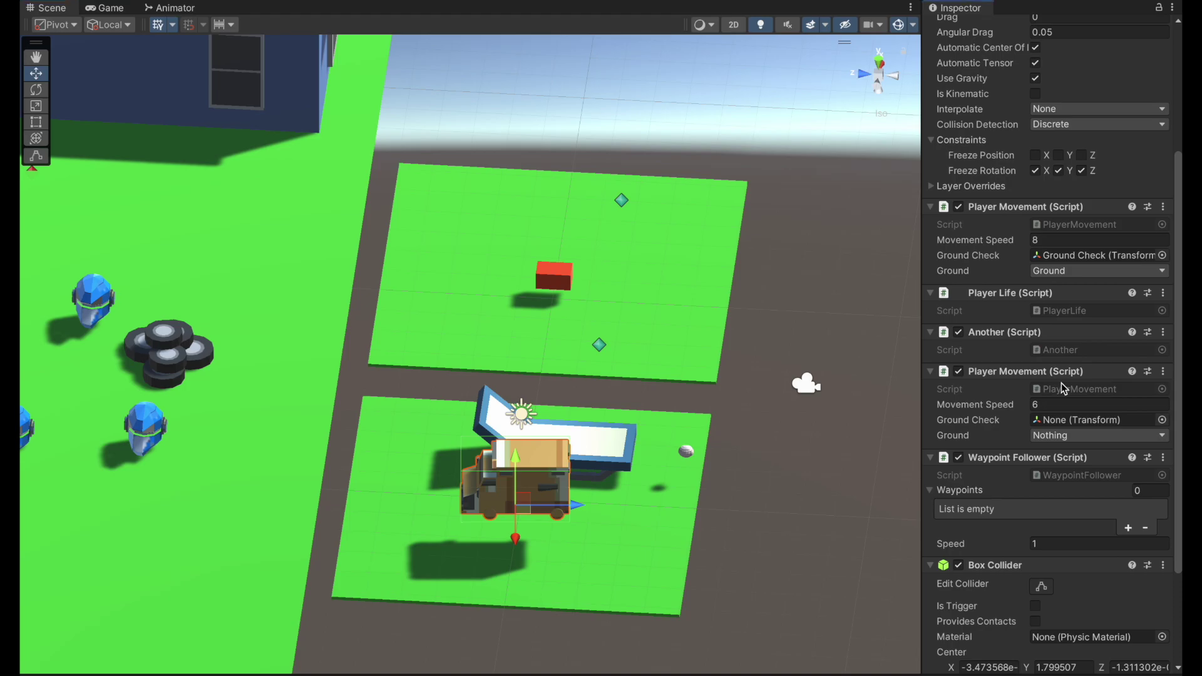
pyautogui.click(1060, 373)
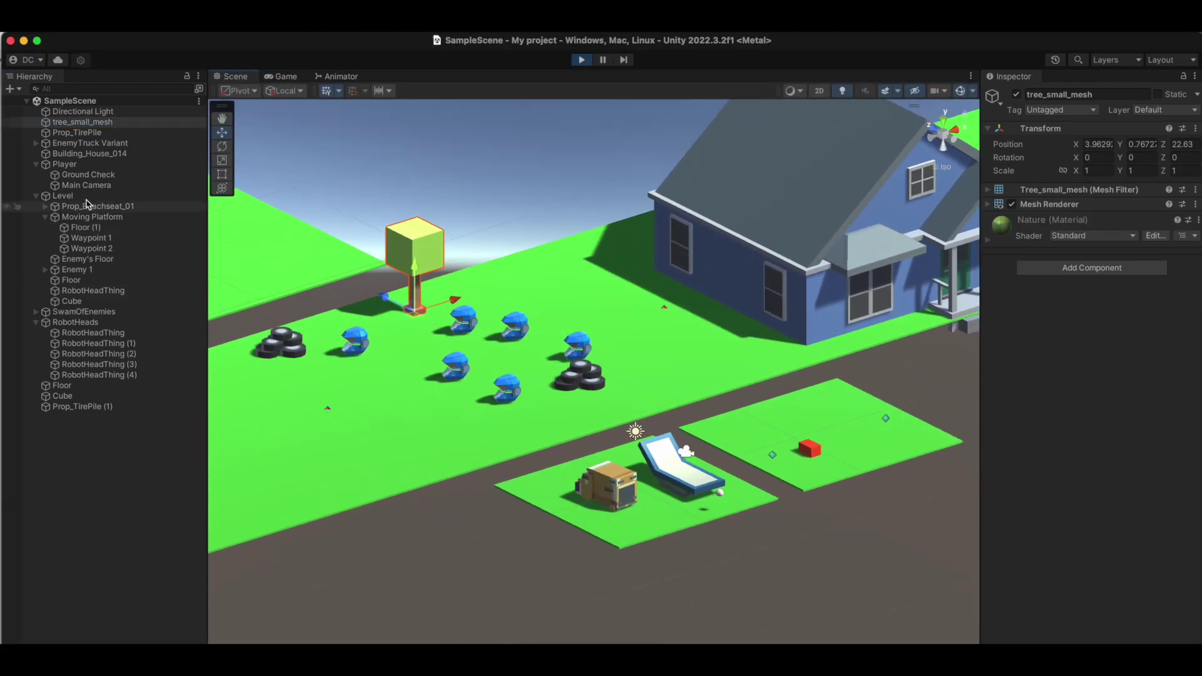
# Step: Select Prop_TirePile, Building_House_014 and Ground Check in the Hierarchy, then switch to Rider
pyautogui.click(85, 133)
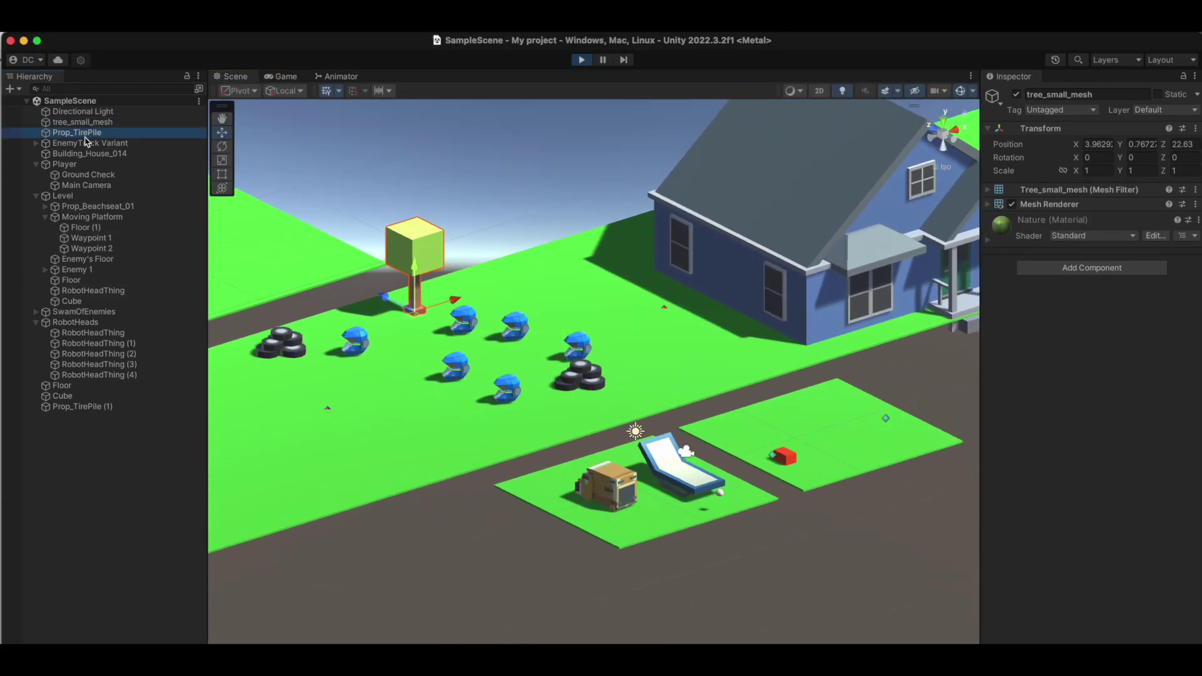
pyautogui.click(88, 153)
pyautogui.click(88, 175)
pyautogui.press('super+Tab')
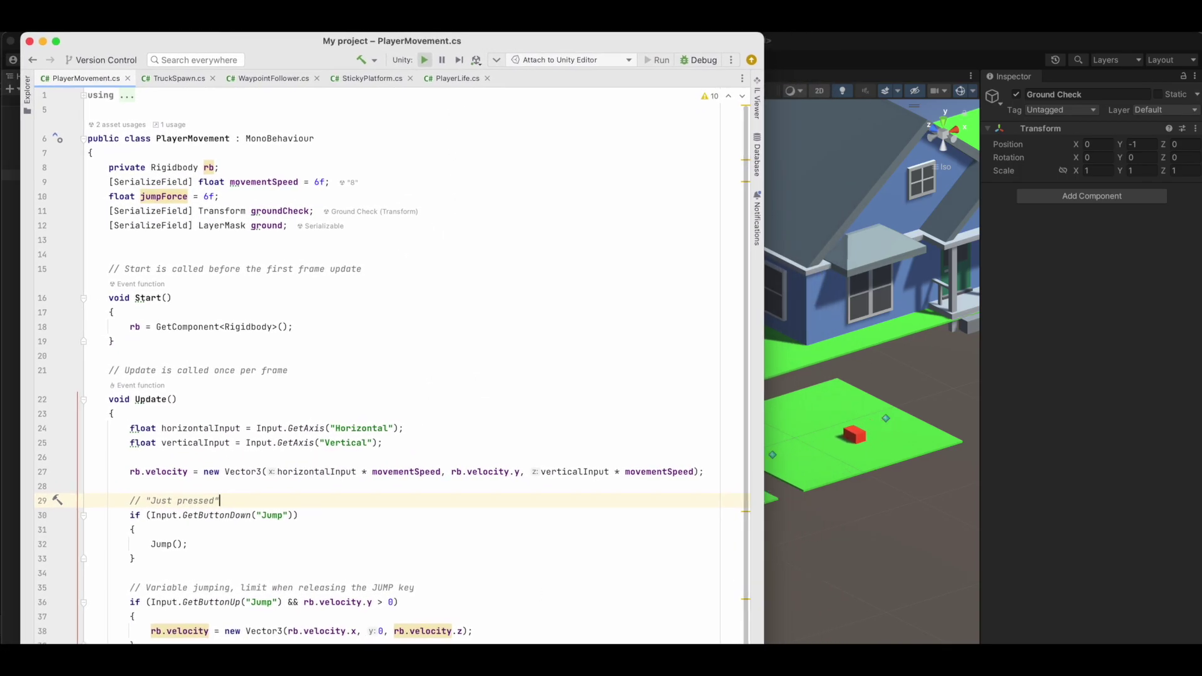
# Step: Scroll PlayerMovement.cs to view the Update movement code and Jump method
pyautogui.scroll(-10, 478, 422)
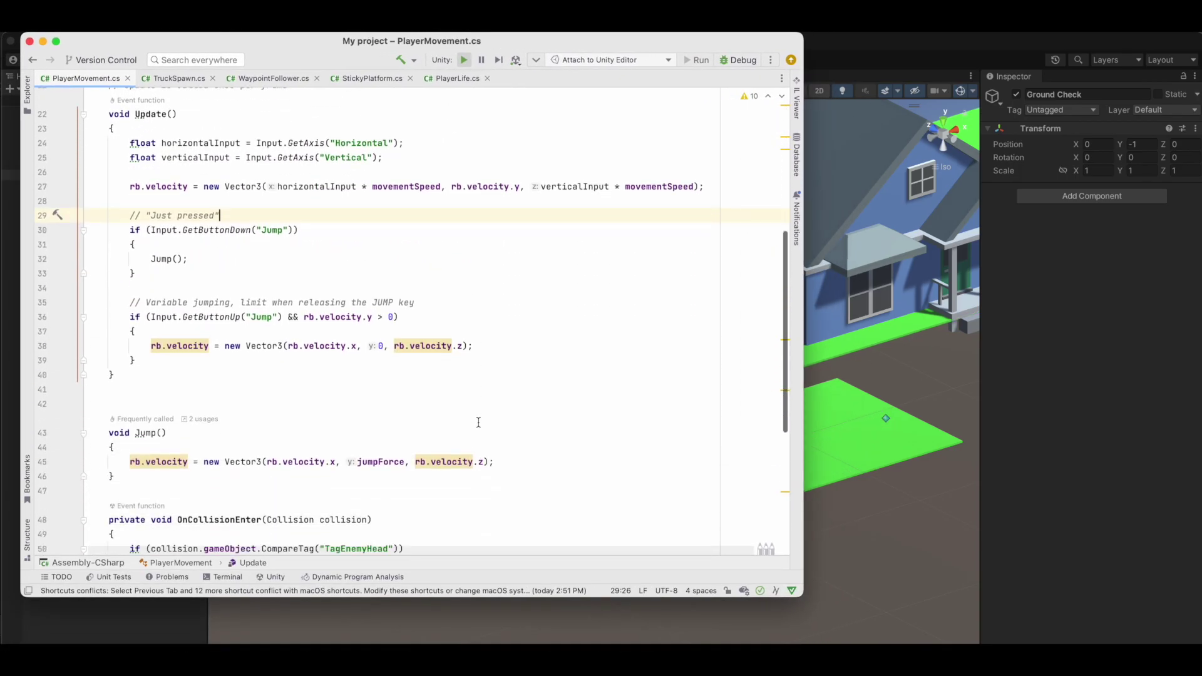
pyautogui.scroll(1, 478, 421)
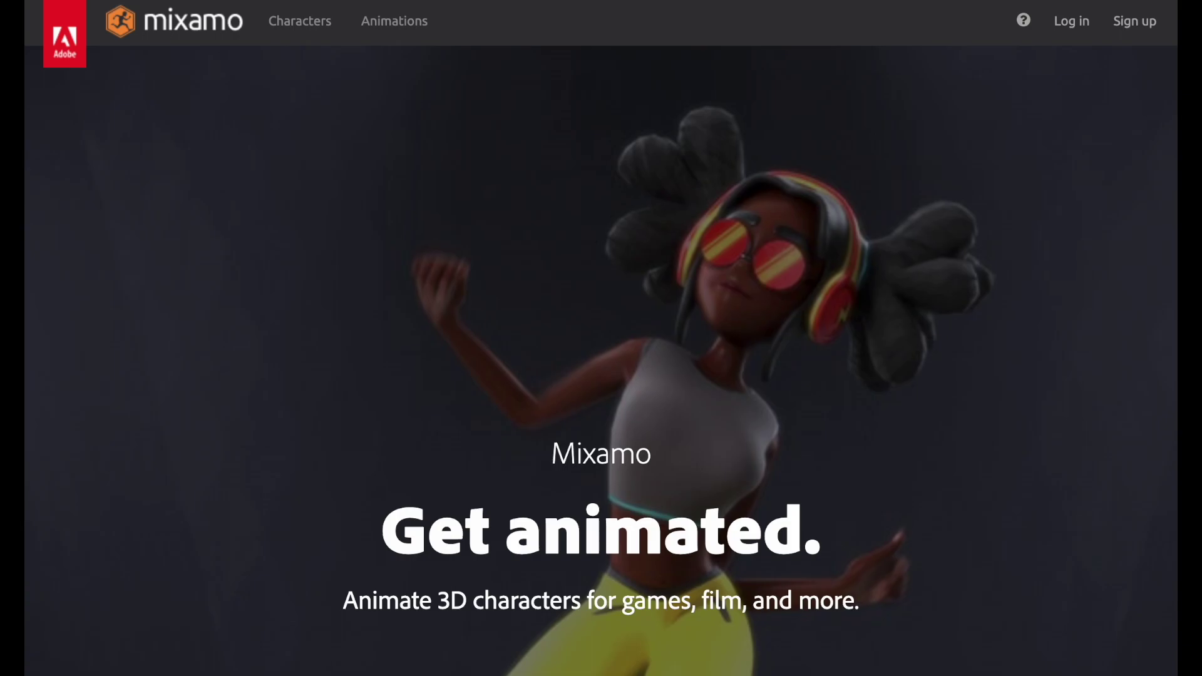
# Step: Browse Mixamo characters, previewing Warrok W Kurniawan and Ely By K.Atienza
pyautogui.scroll(-10, 601, 361)
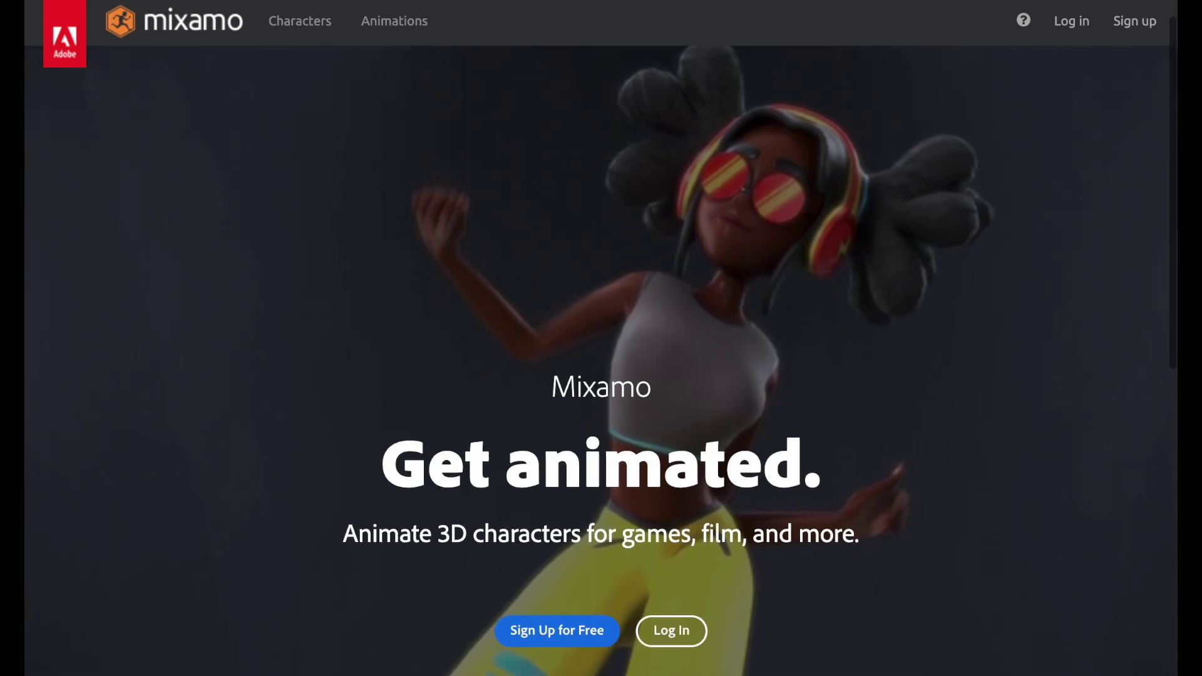
pyautogui.scroll(-5, 601, 361)
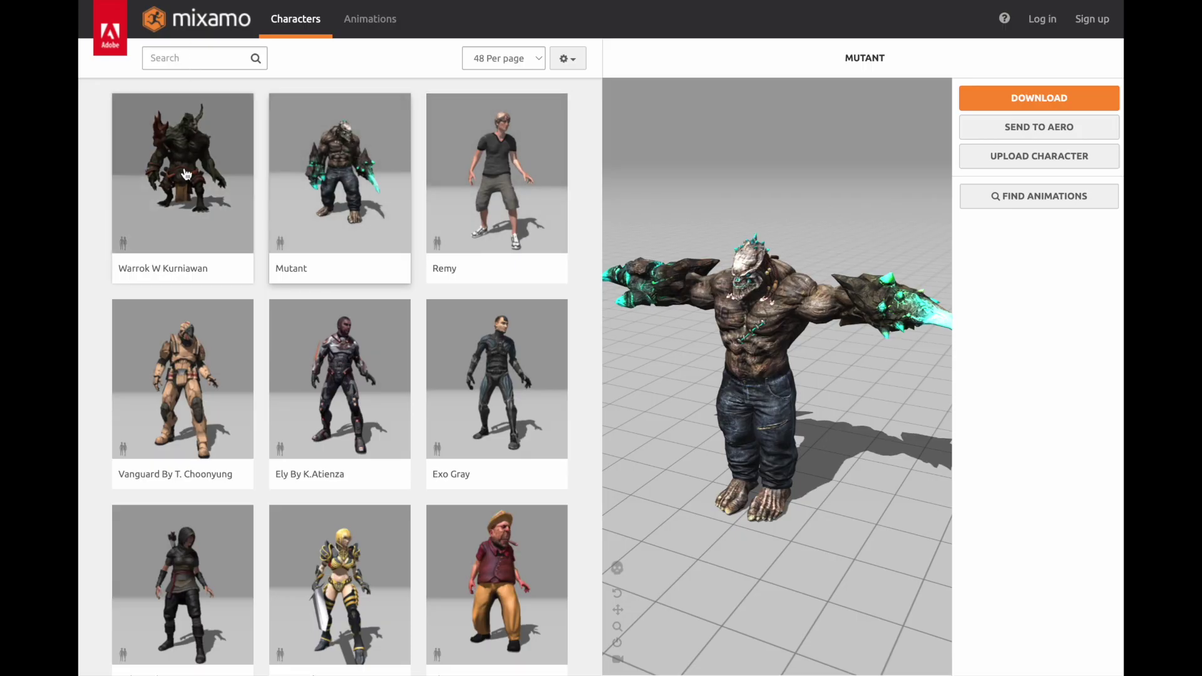
pyautogui.click(186, 174)
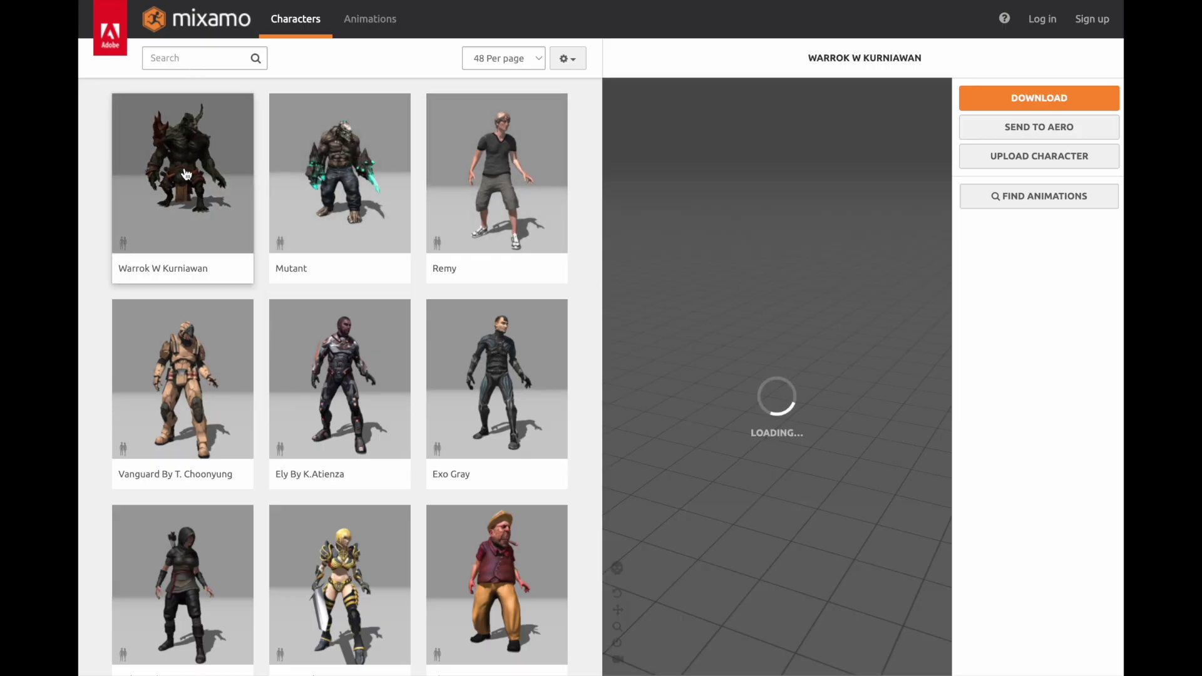
pyautogui.click(351, 369)
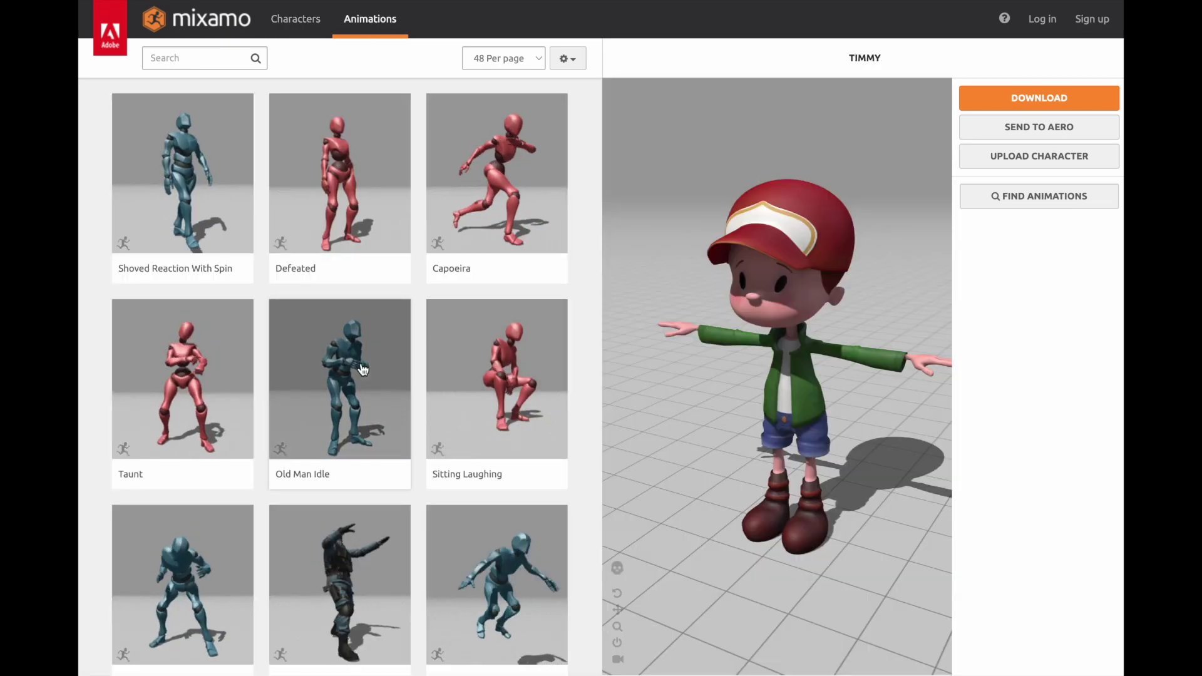
# Step: Preview Old Man Idle then Defeated on Timmy, and drop Timmy onto the green plane
pyautogui.click(349, 391)
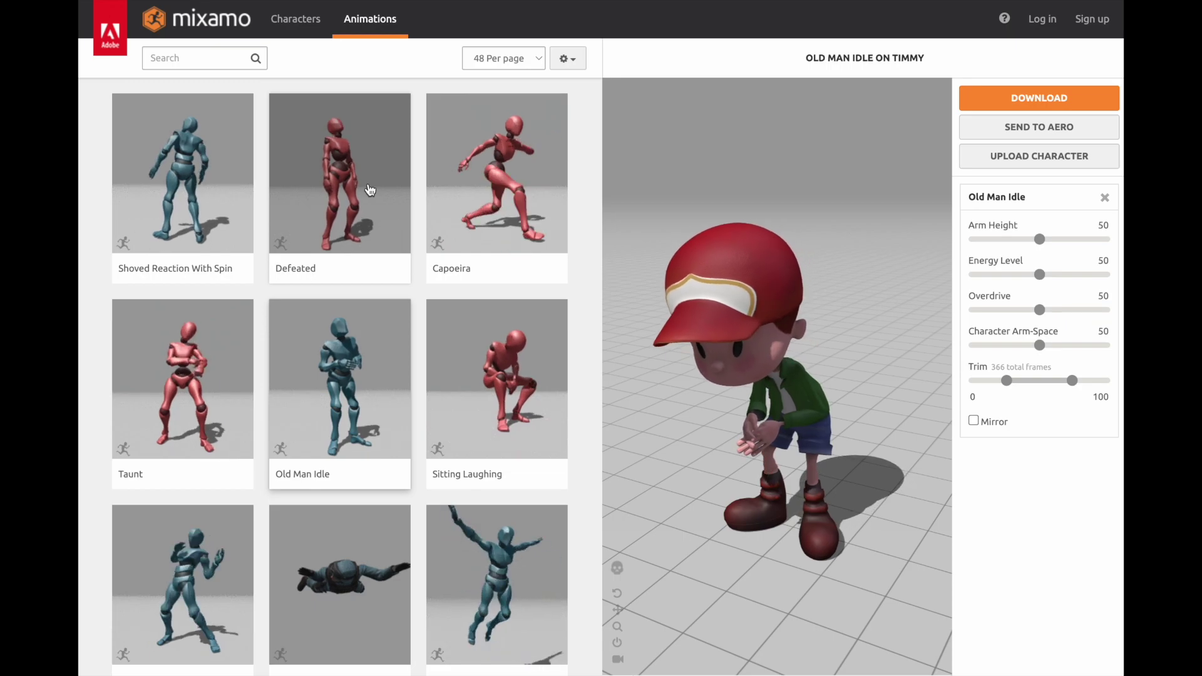
pyautogui.click(370, 189)
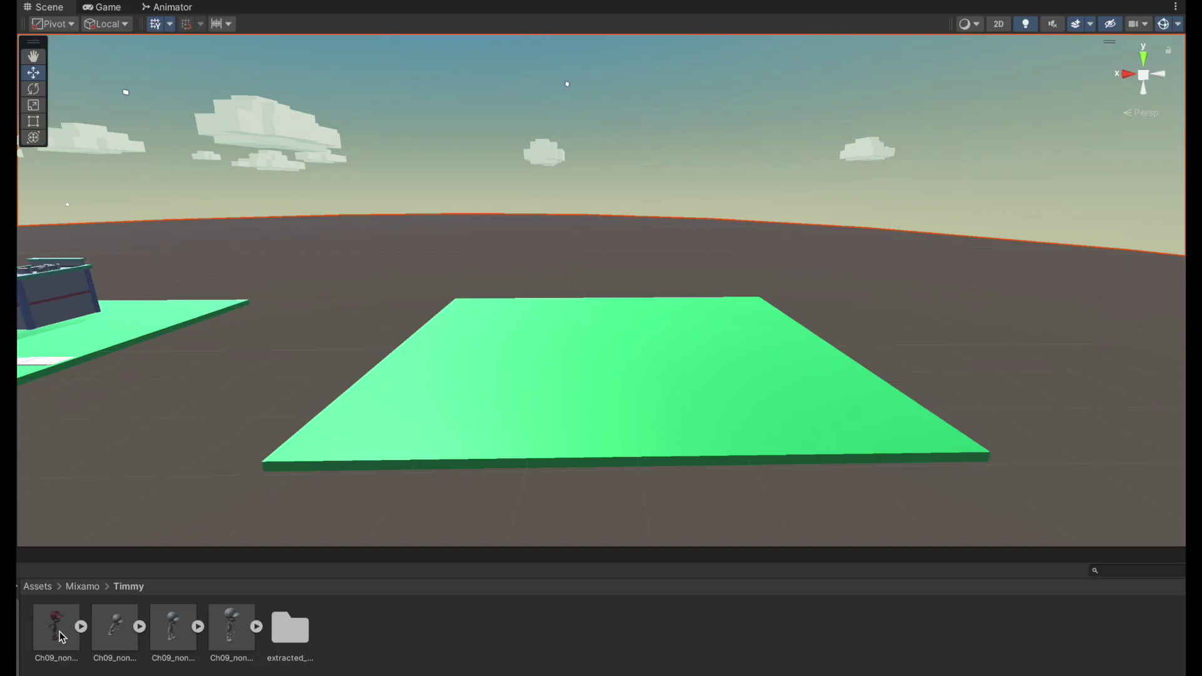
pyautogui.moveTo(62, 636); pyautogui.dragTo(604, 341)
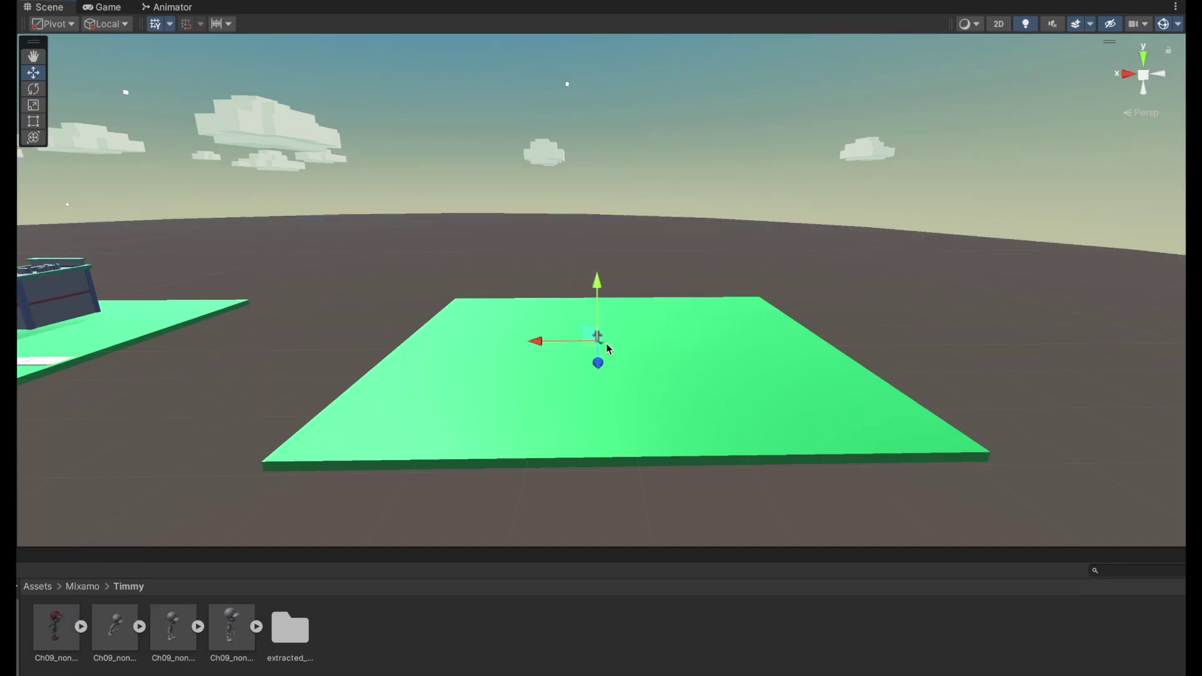
# Step: Frame Ch09_nonPBR in the Scene view and add a Rigidbody component to it
pyautogui.press('f')
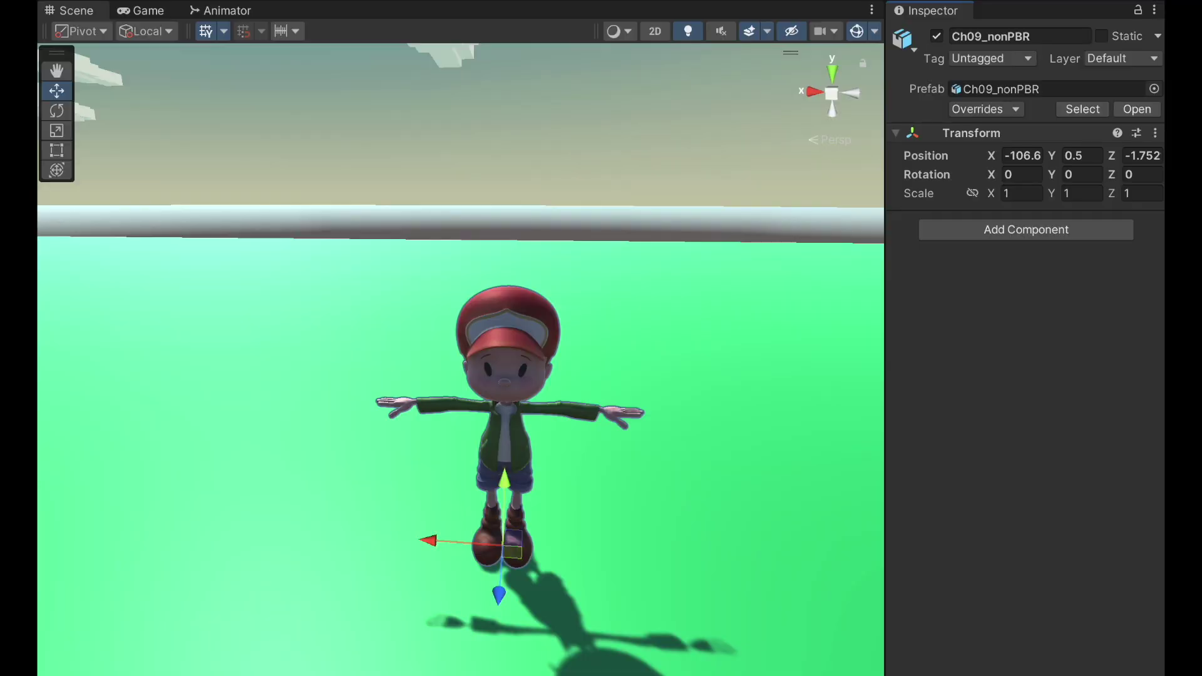
pyautogui.click(1060, 233)
pyautogui.write('rig')
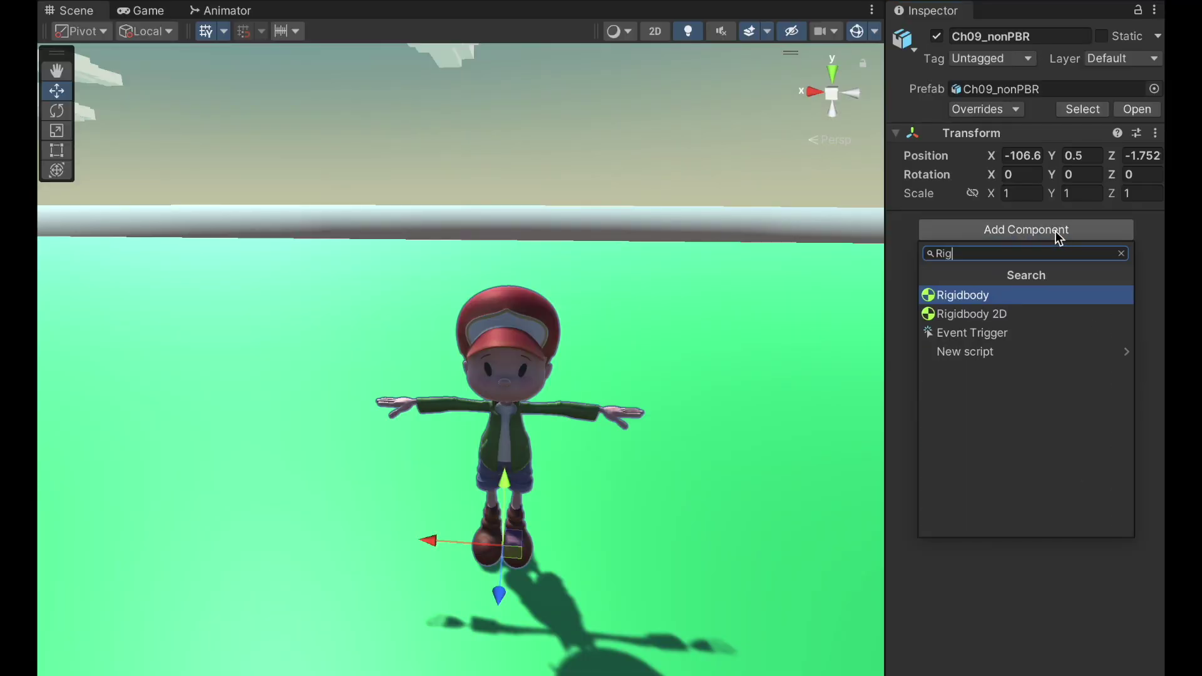
pyautogui.click(1034, 296)
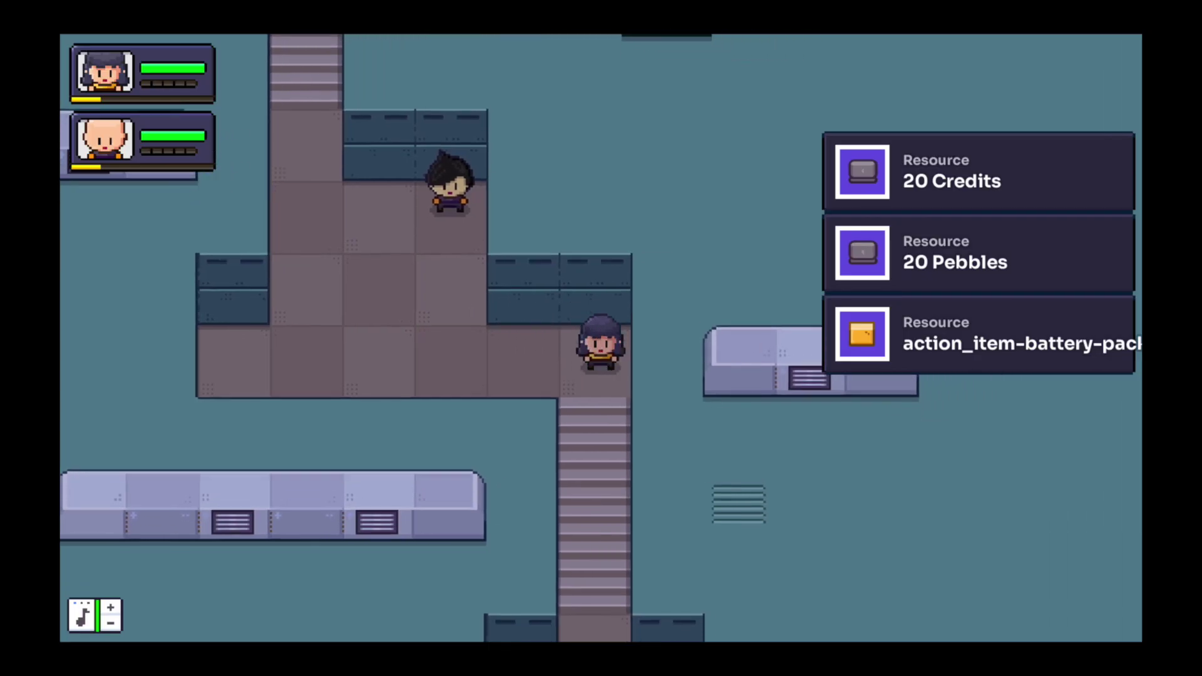
pyautogui.press('Down')
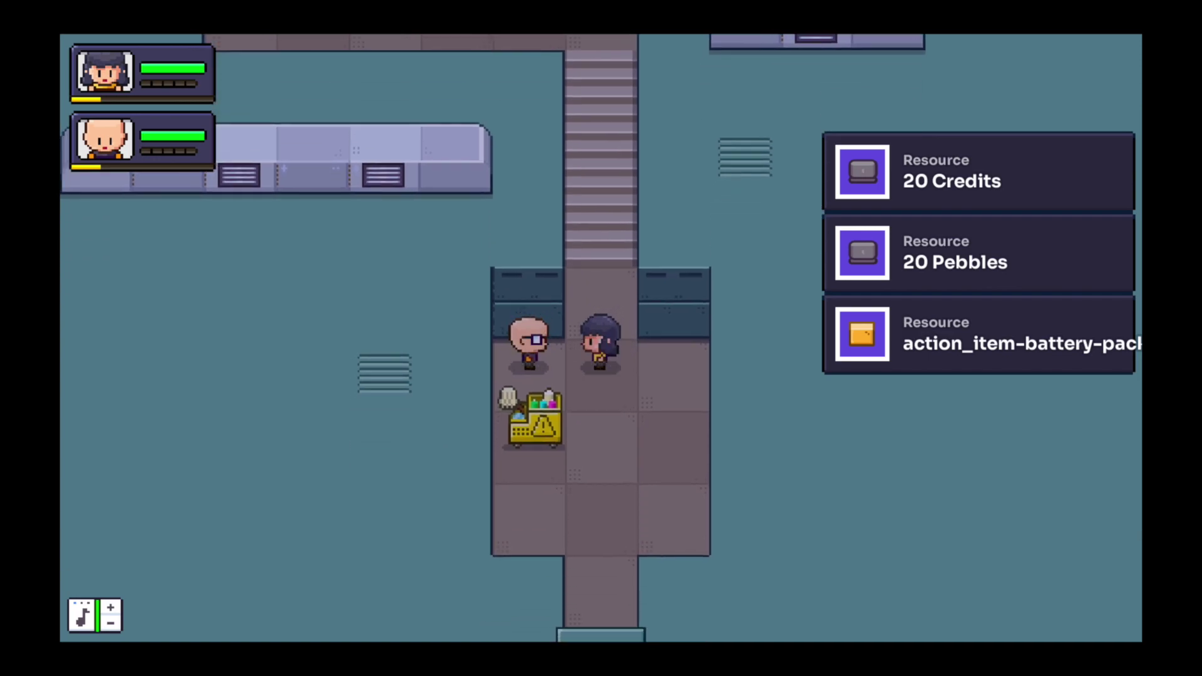
# Step: Talk to the NPC in the pixel-game demo to open its dialog, then tilt the view toward the horizon
pyautogui.press('space')
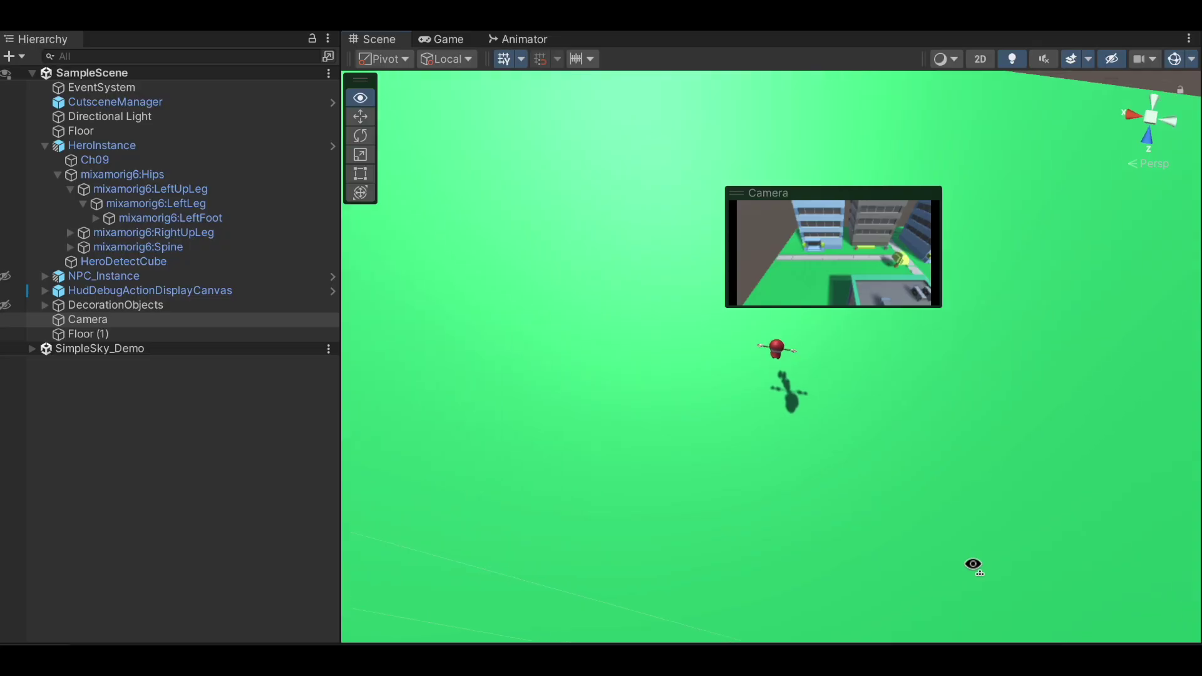
pyautogui.moveTo(969, 564); pyautogui.dragTo(874, 531, button='right')
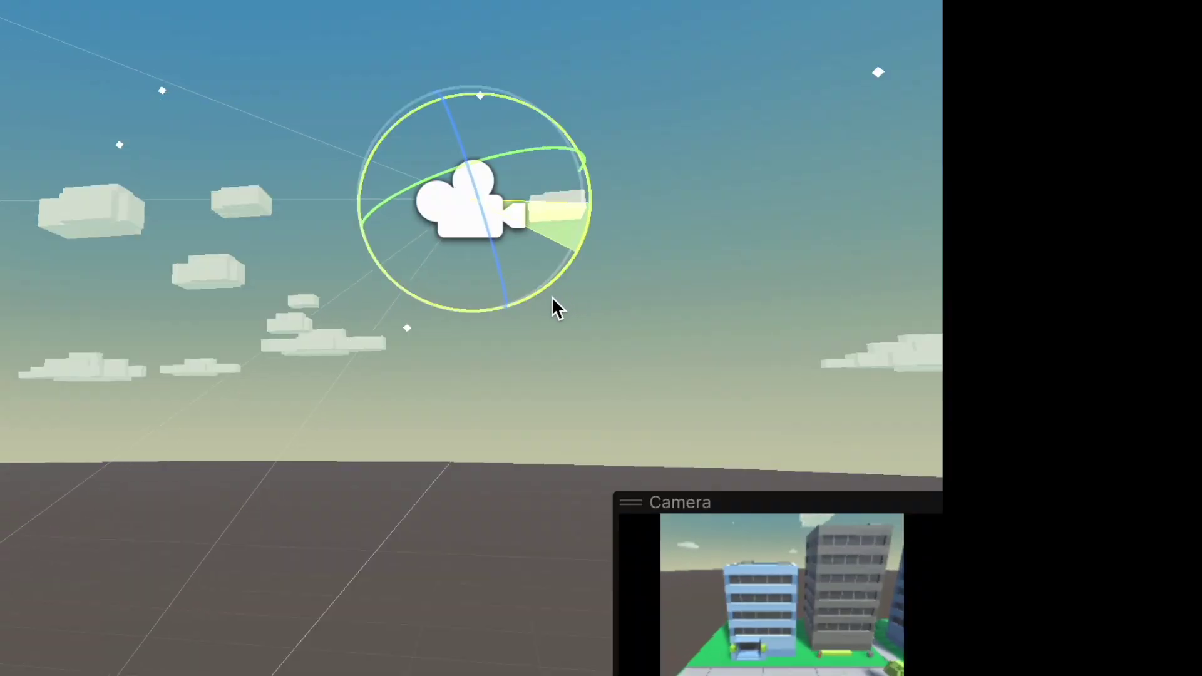
# Step: Rotate the Camera downward with its rotation gizmo so it faces the green field
pyautogui.moveTo(553, 306); pyautogui.dragTo(535, 75)
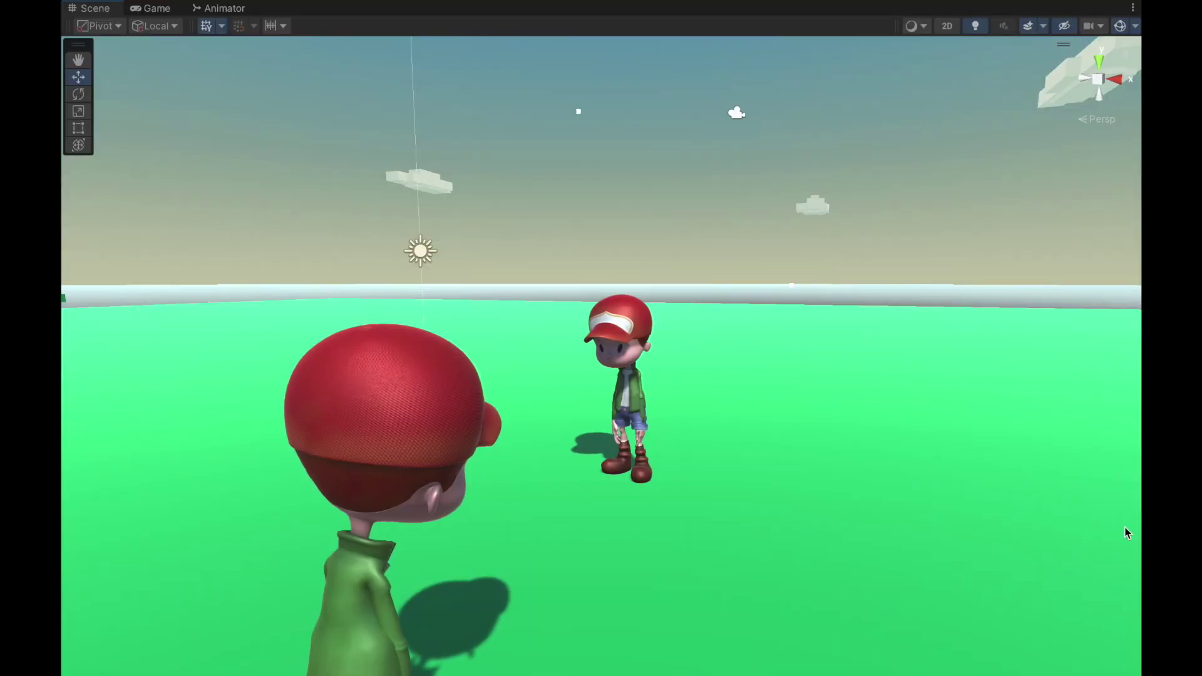
# Step: Select the smaller Timmy character and walk the hero up the field with W
pyautogui.click(631, 343)
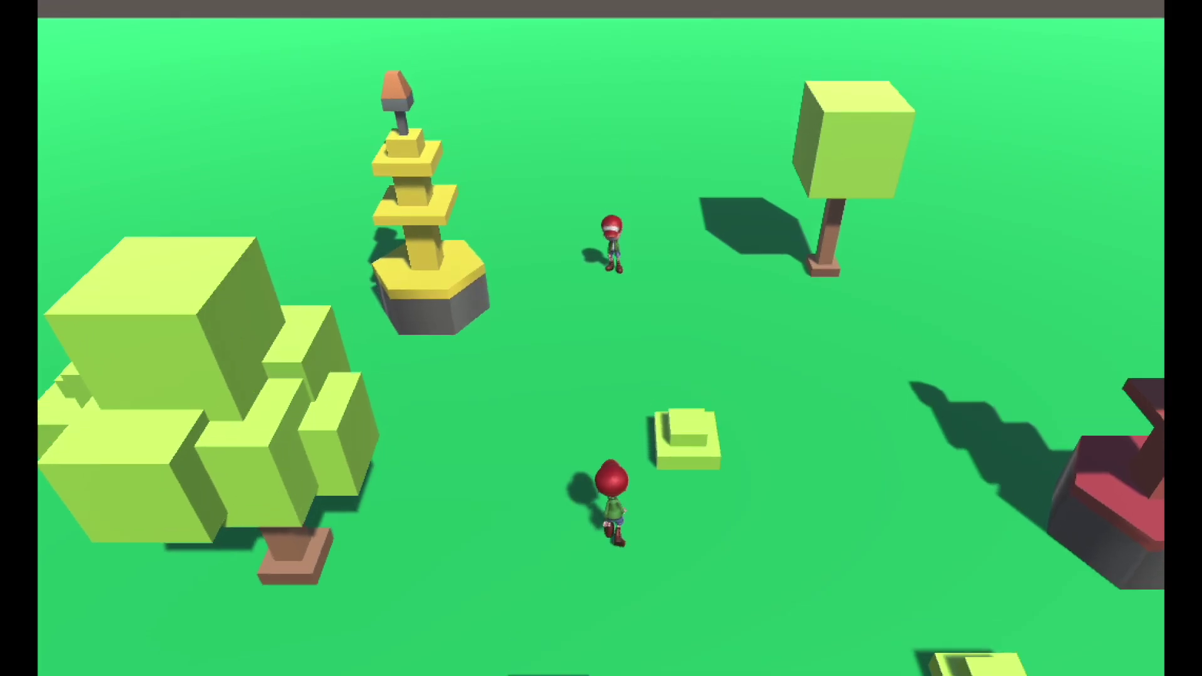
pyautogui.press('w')
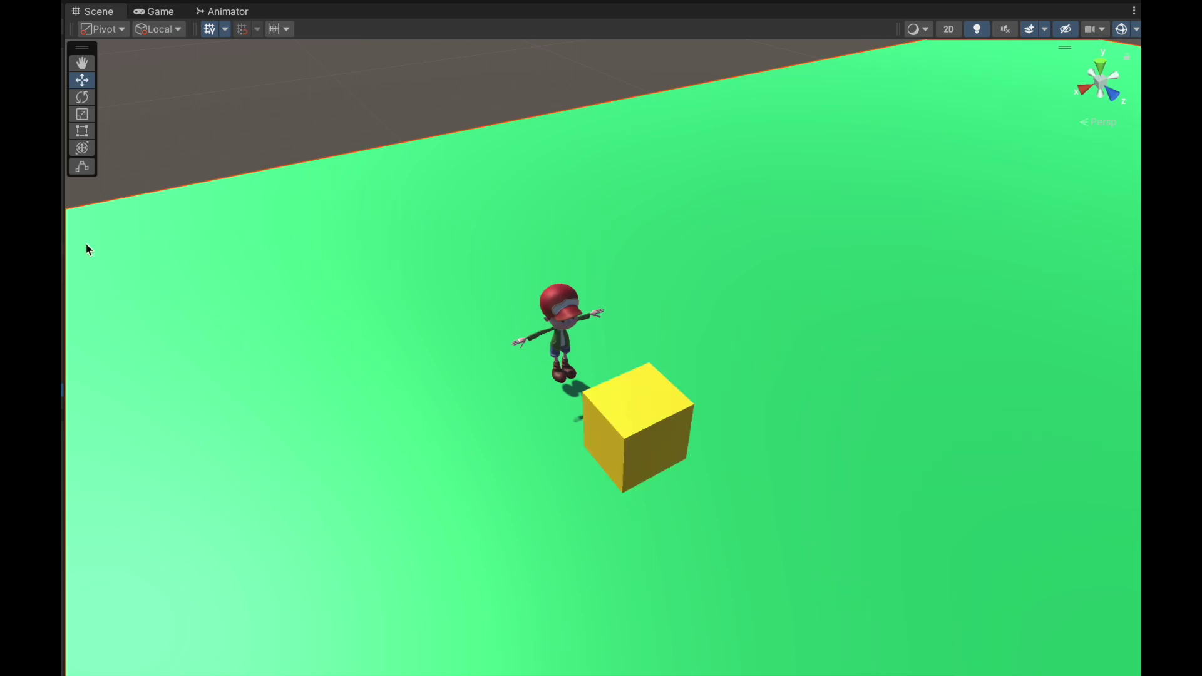
# Step: Slide the character along X, then talk to the NPC with Space to open the dialog box
pyautogui.moveTo(505, 393); pyautogui.dragTo(603, 442)
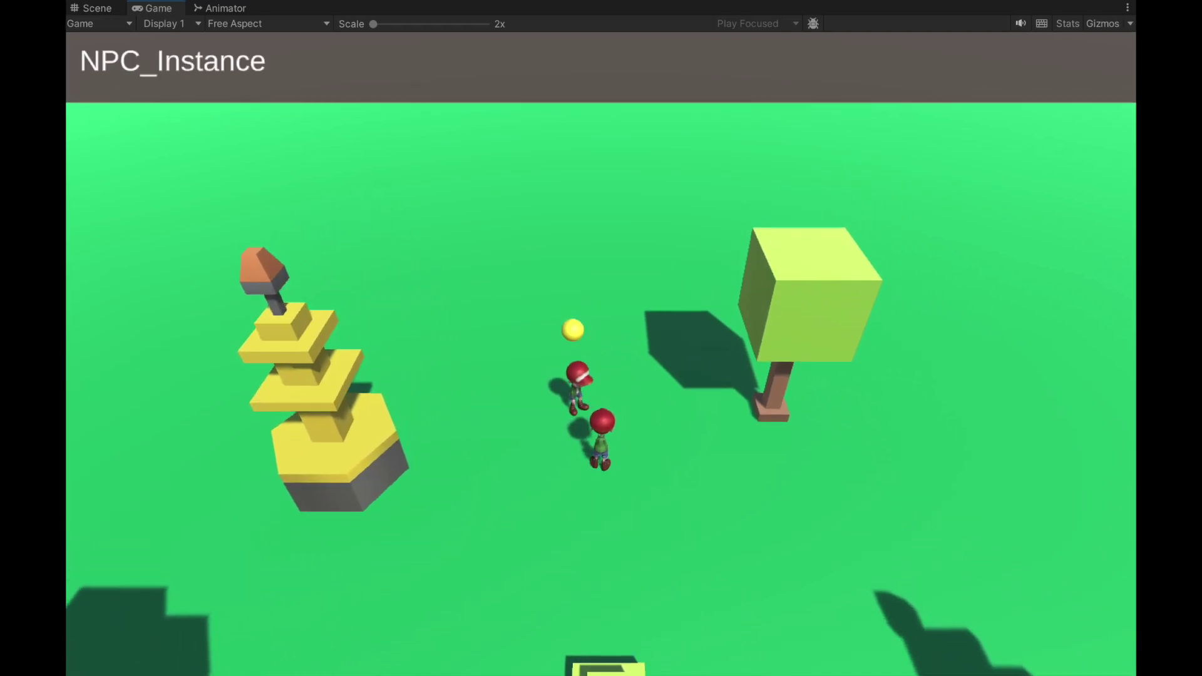
pyautogui.press('space')
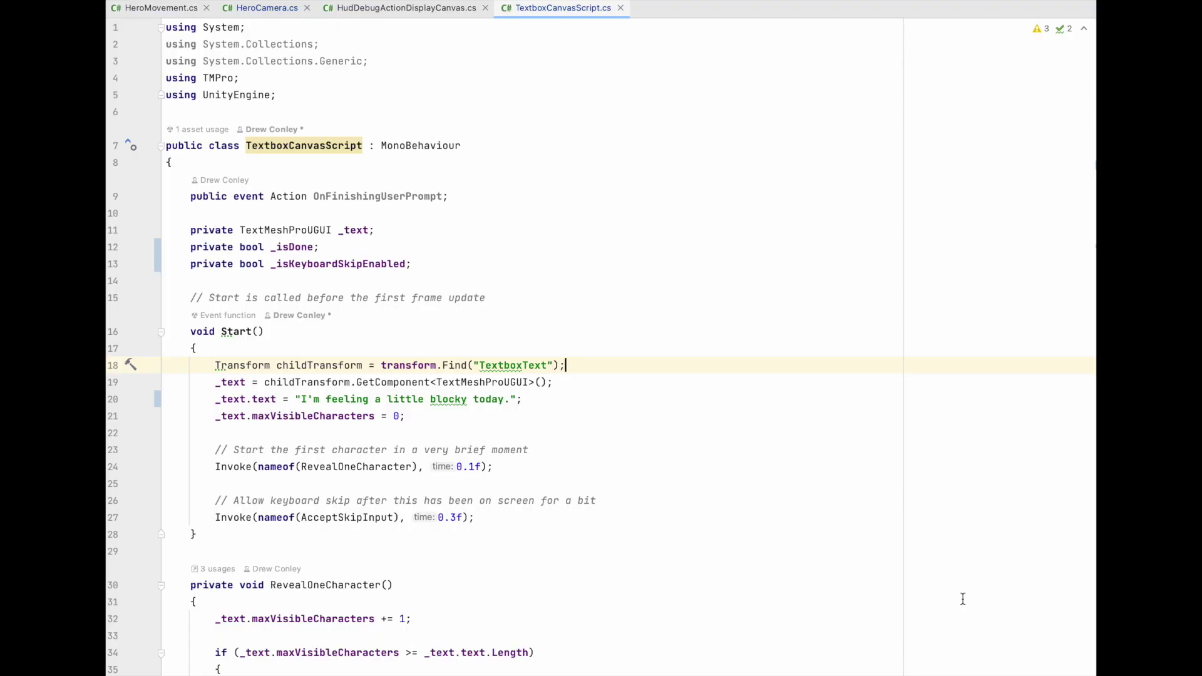
# Step: Scroll through TextboxCanvasScript.cs to show the character-by-character text reveal
pyautogui.scroll(-5, 962, 598)
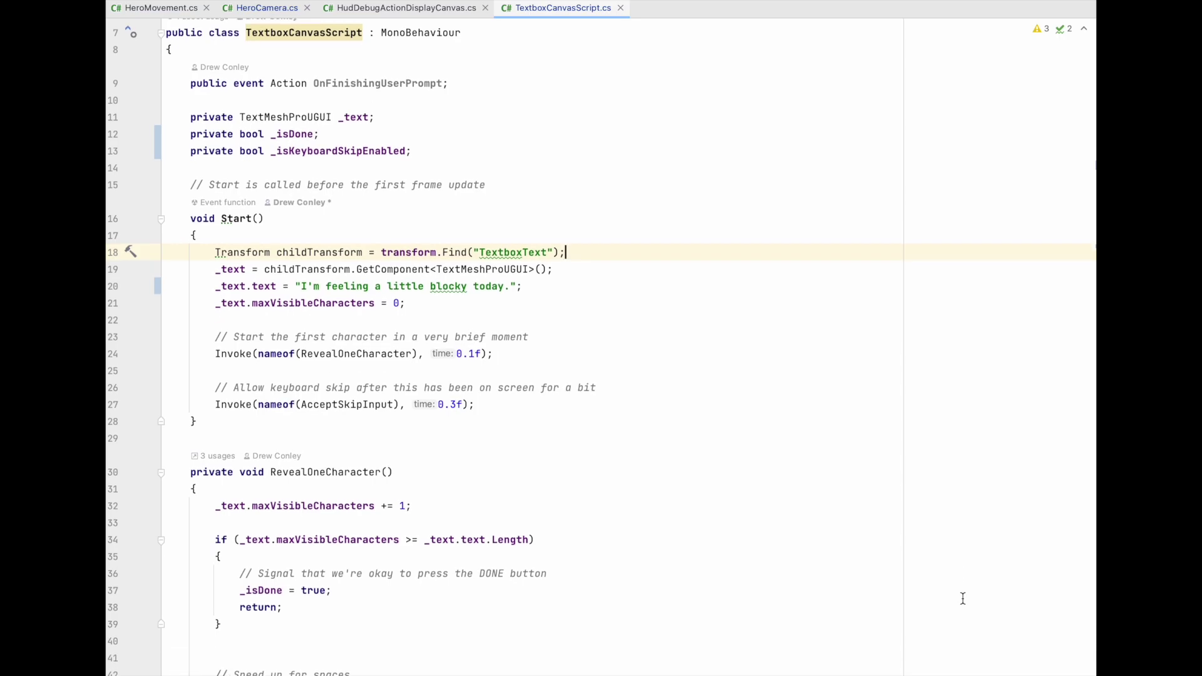
pyautogui.scroll(-3, 962, 598)
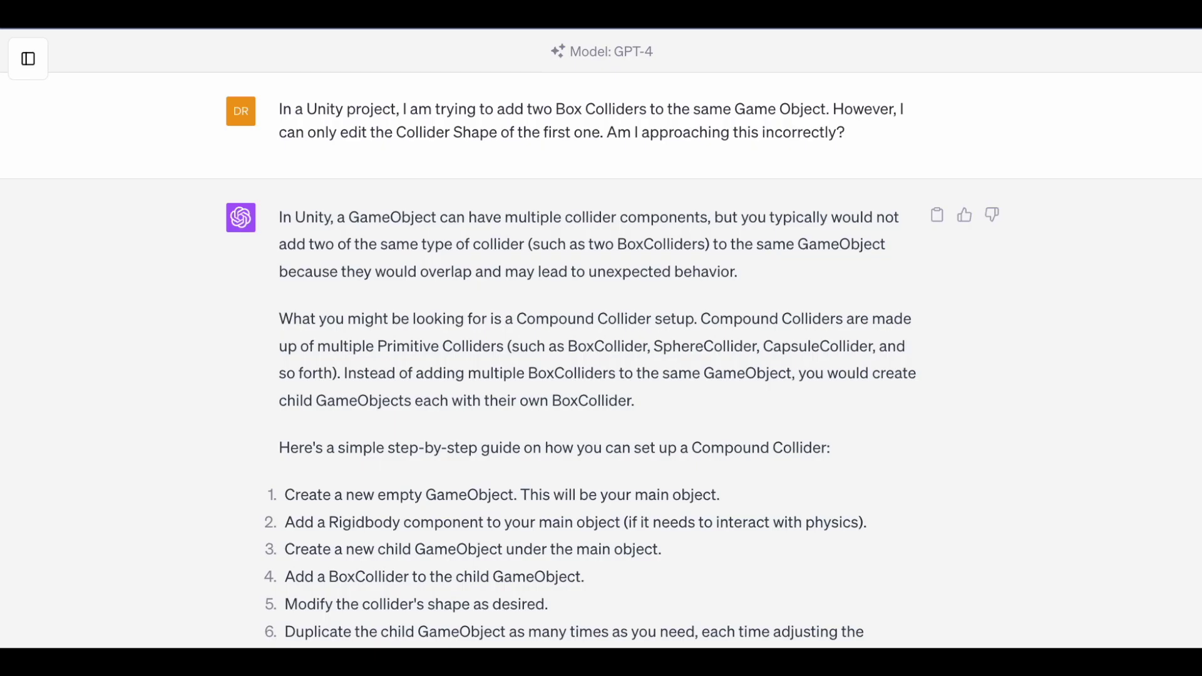
# Step: Scroll through the GPT-4 collider conversation and the follow-camera script answer
pyautogui.scroll(-5, 601, 338)
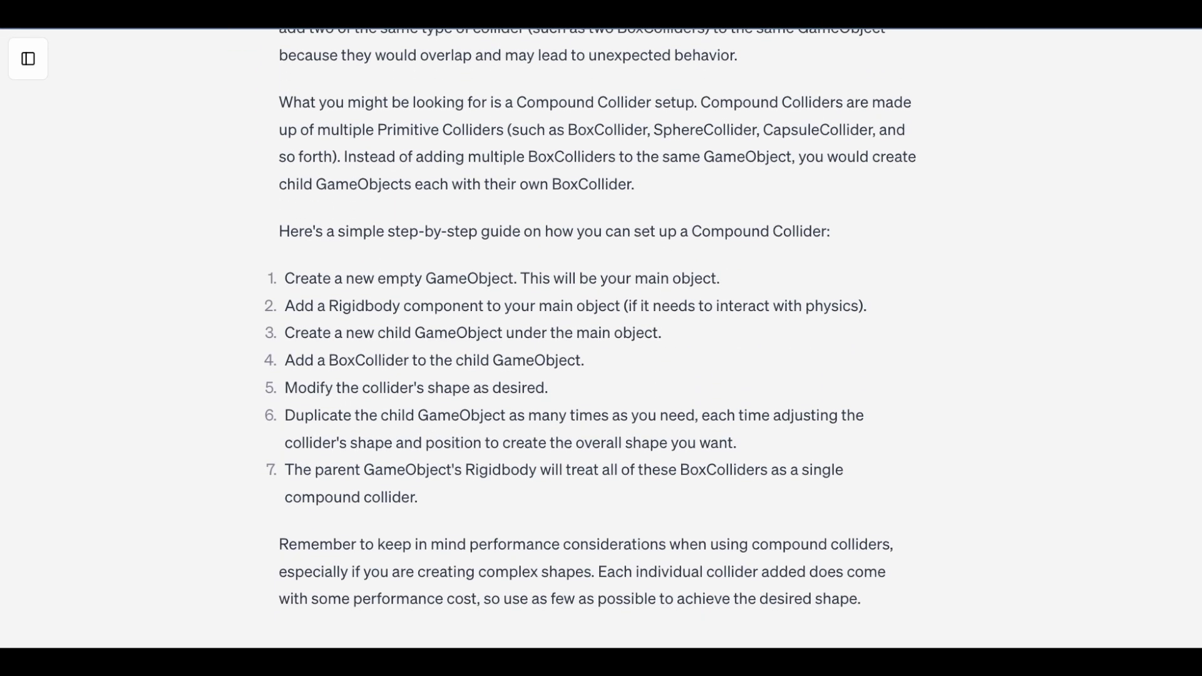
pyautogui.scroll(-4, 601, 338)
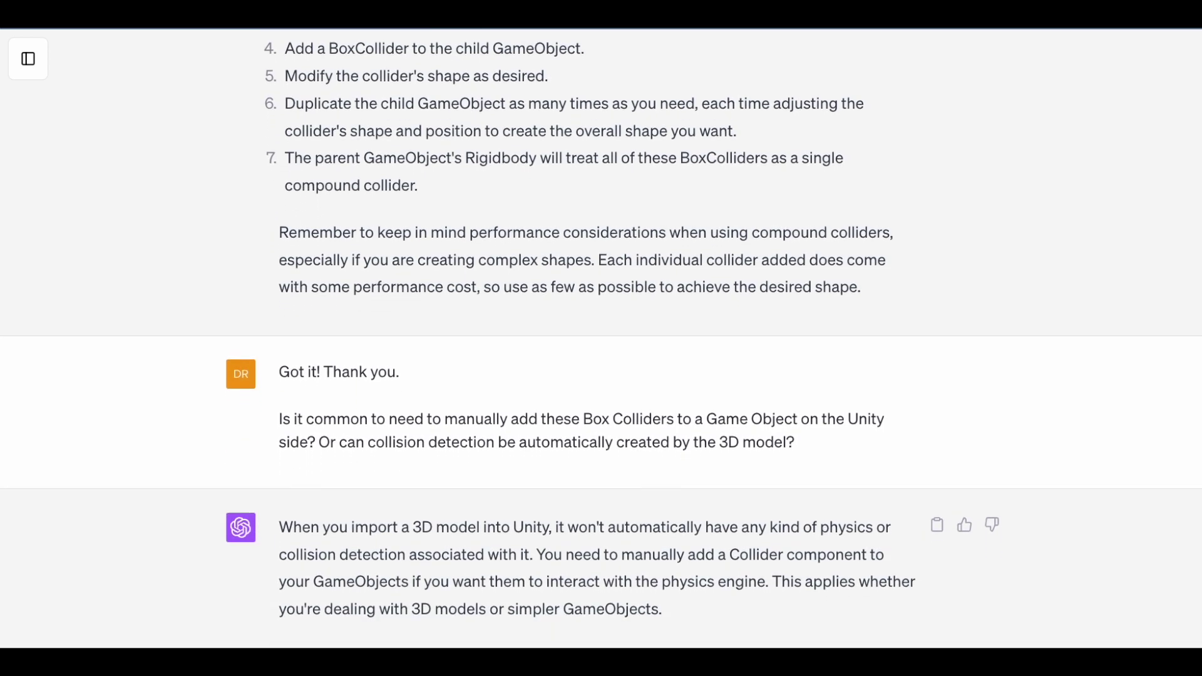
pyautogui.scroll(-5, 601, 338)
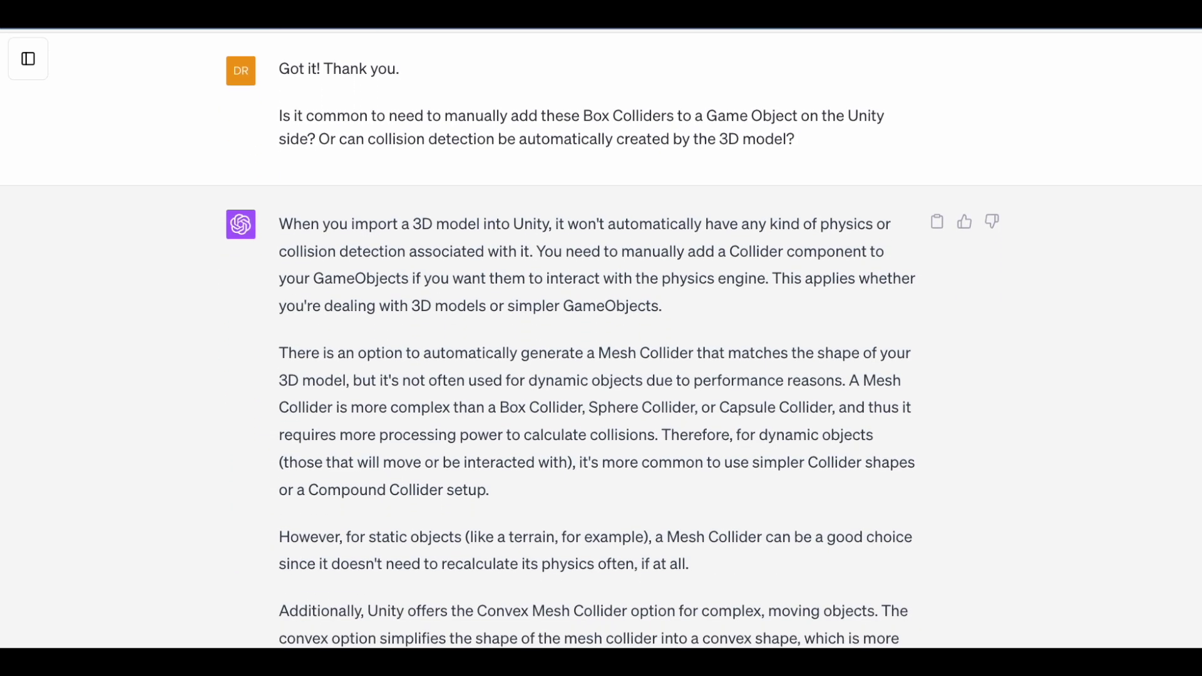
pyautogui.scroll(-3, 601, 338)
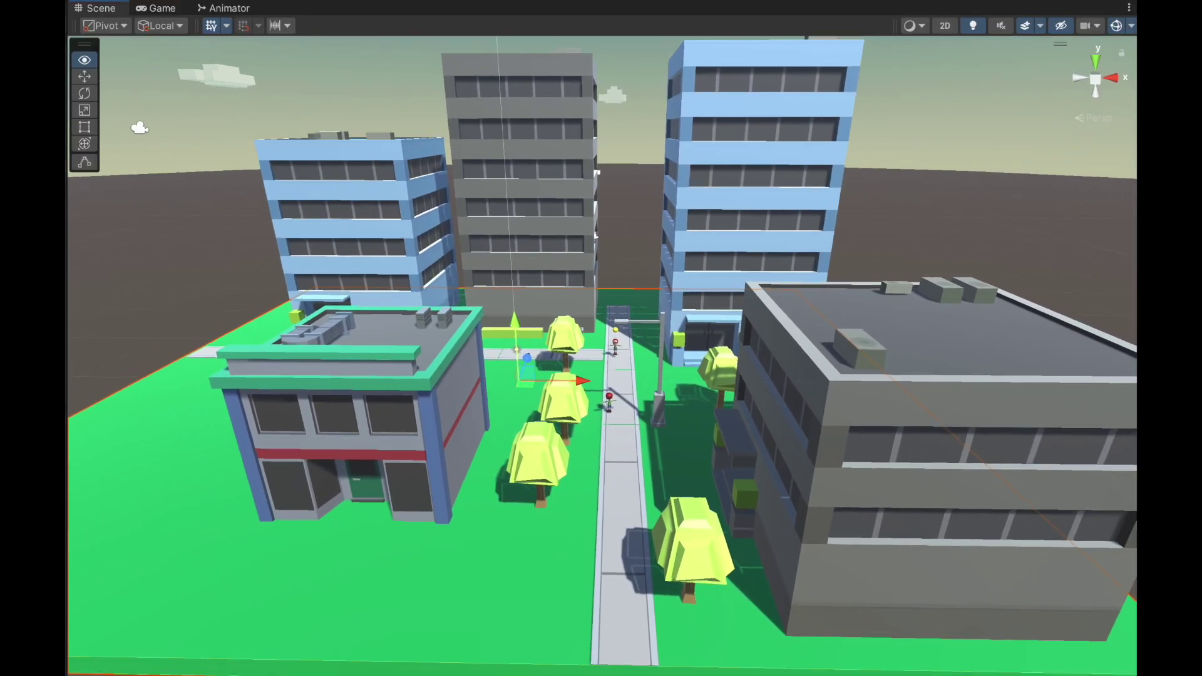
pyautogui.moveTo(600, 350); pyautogui.dragTo(651, 350, button='right')
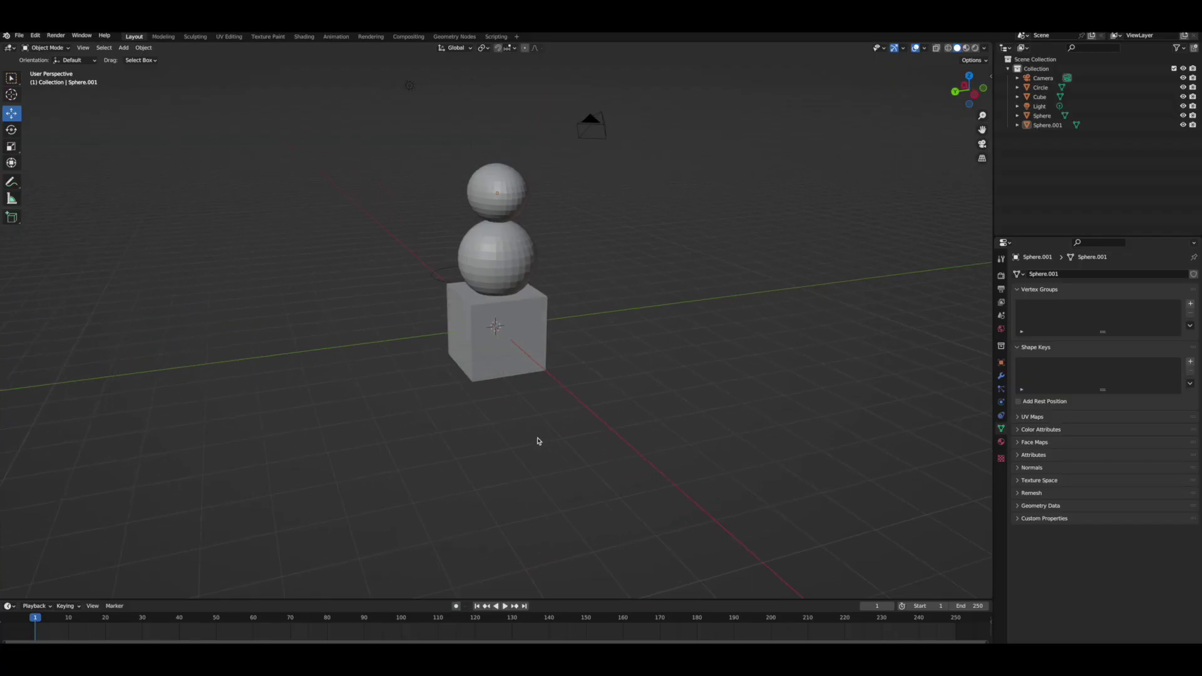
# Step: Scale the top sphere along Z to squash it flatter on the cube
pyautogui.press('s')
pyautogui.press('z')
pyautogui.click(306, 291)
# Step: Orbit the viewport around the stacked spheres, the sword model and the character
pyautogui.moveTo(550, 441); pyautogui.dragTo(550, 437, button='middle')
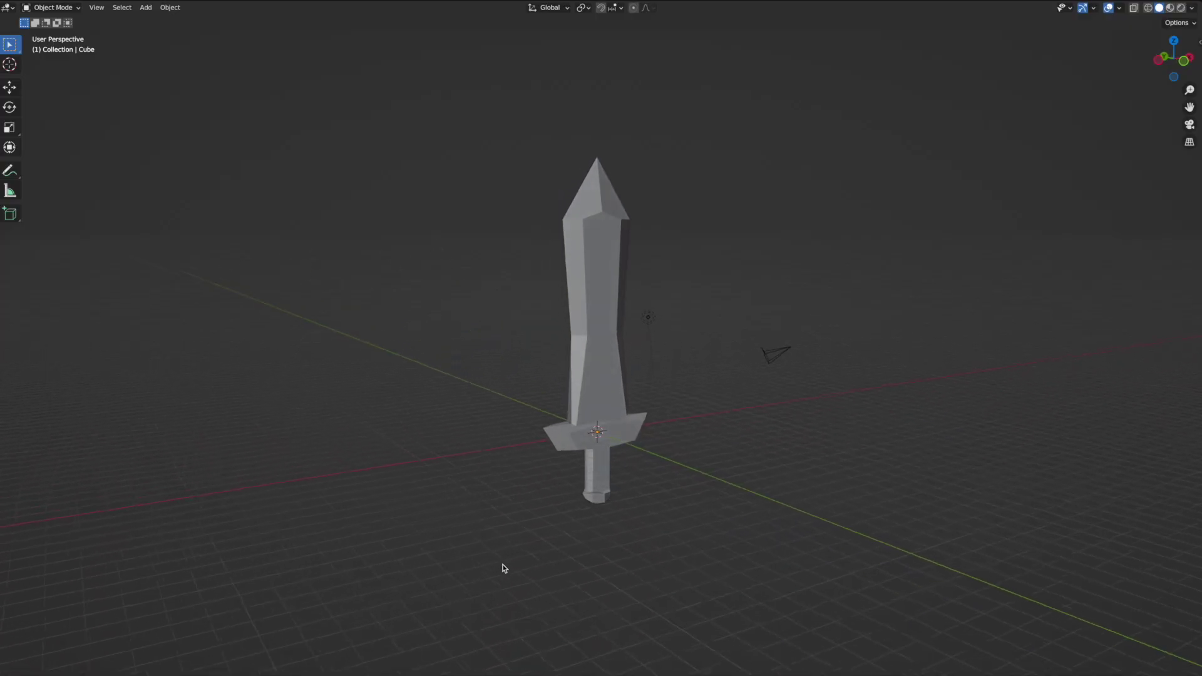
pyautogui.moveTo(502, 566); pyautogui.dragTo(562, 568, button='middle')
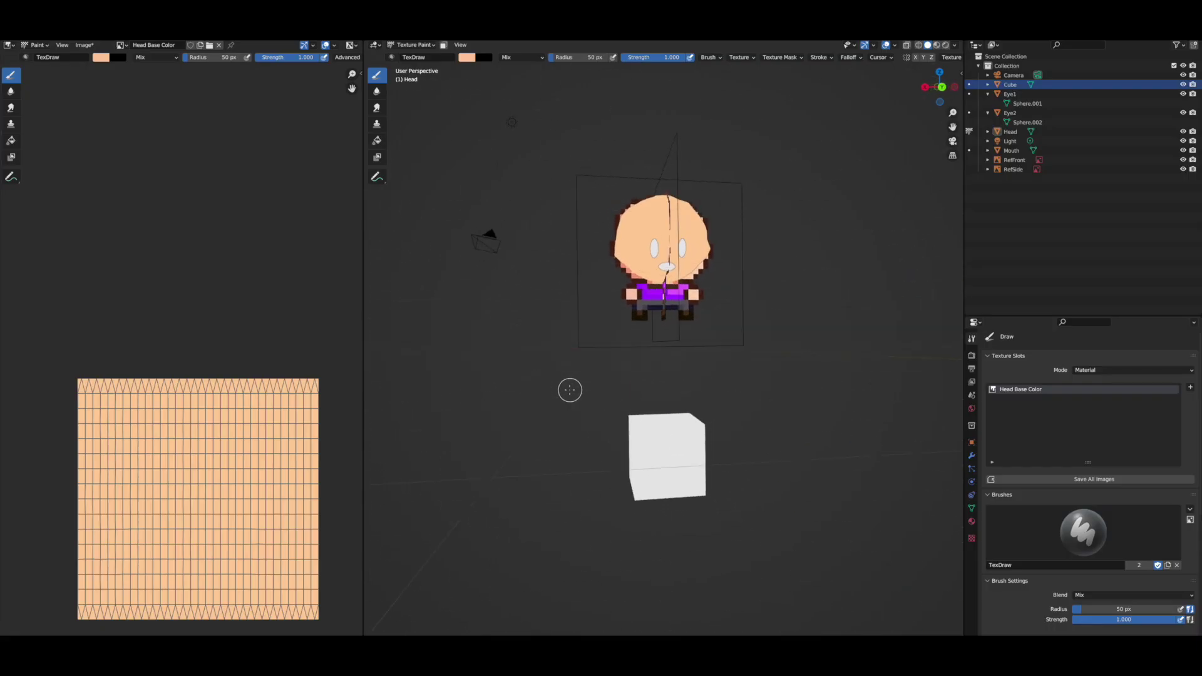
pyautogui.moveTo(569, 390); pyautogui.dragTo(569, 390, button='middle')
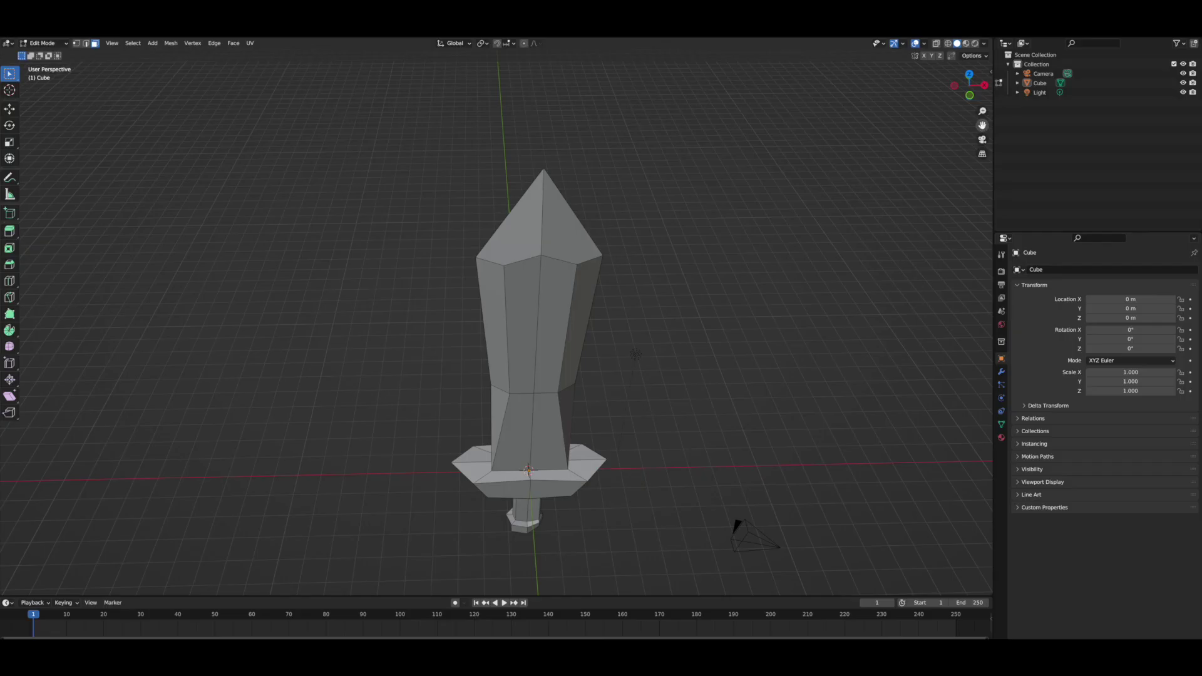
# Step: Orbit and zoom around the sword mesh and the city street scene
pyautogui.moveTo(738, 524); pyautogui.dragTo(727, 475, button='middle')
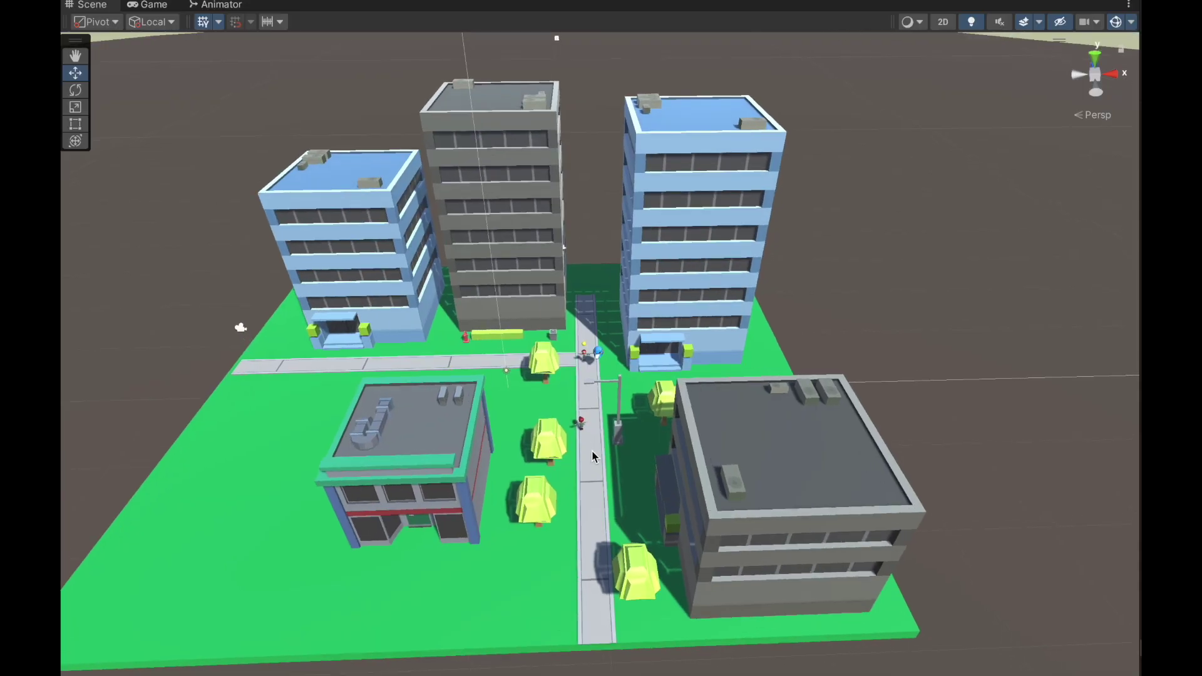
pyautogui.scroll(5, 600, 467)
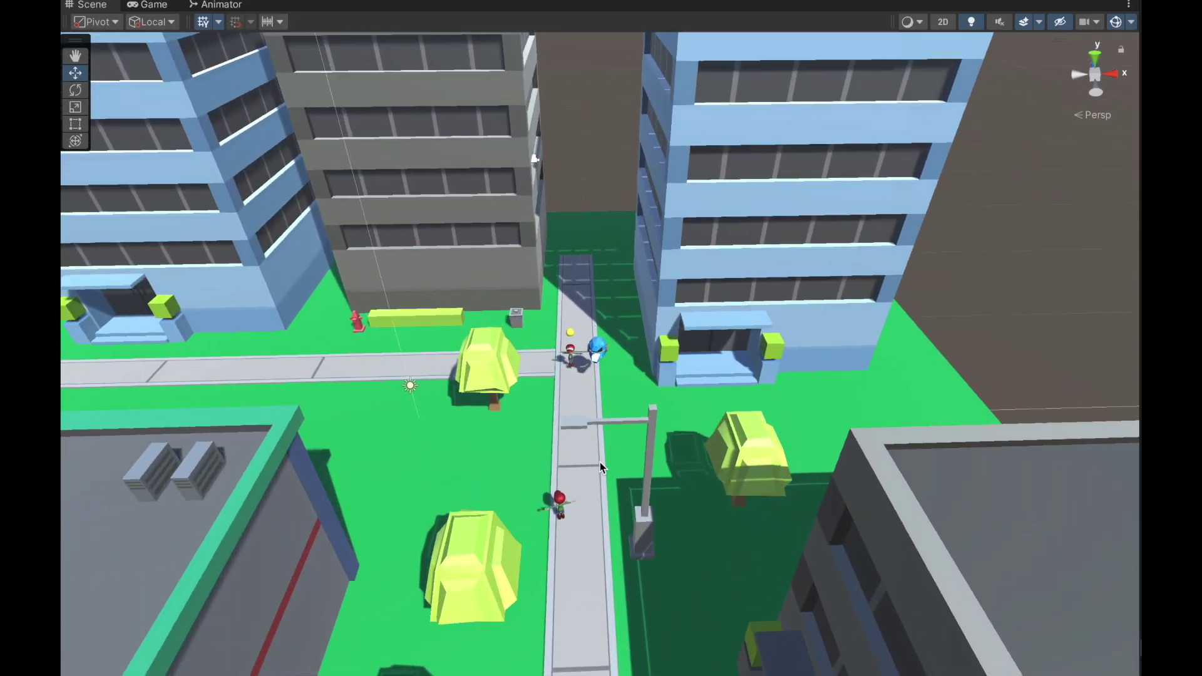
pyautogui.moveTo(600, 462); pyautogui.dragTo(473, 453, button='right')
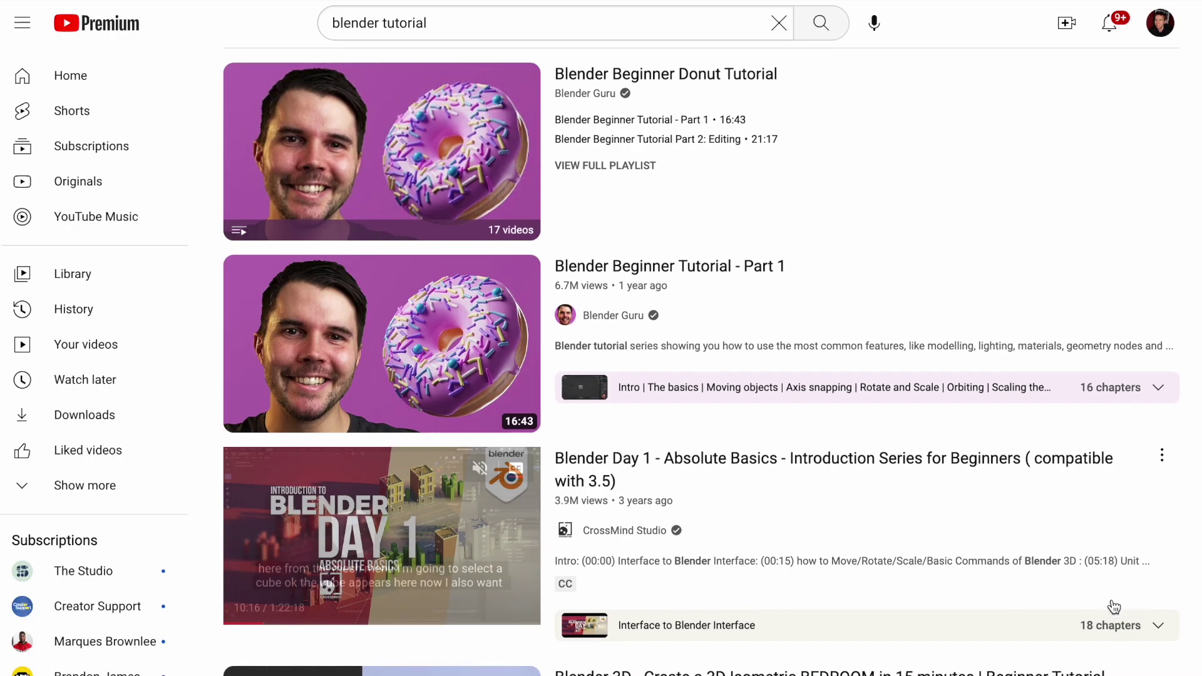
pyautogui.scroll(-4, 1111, 601)
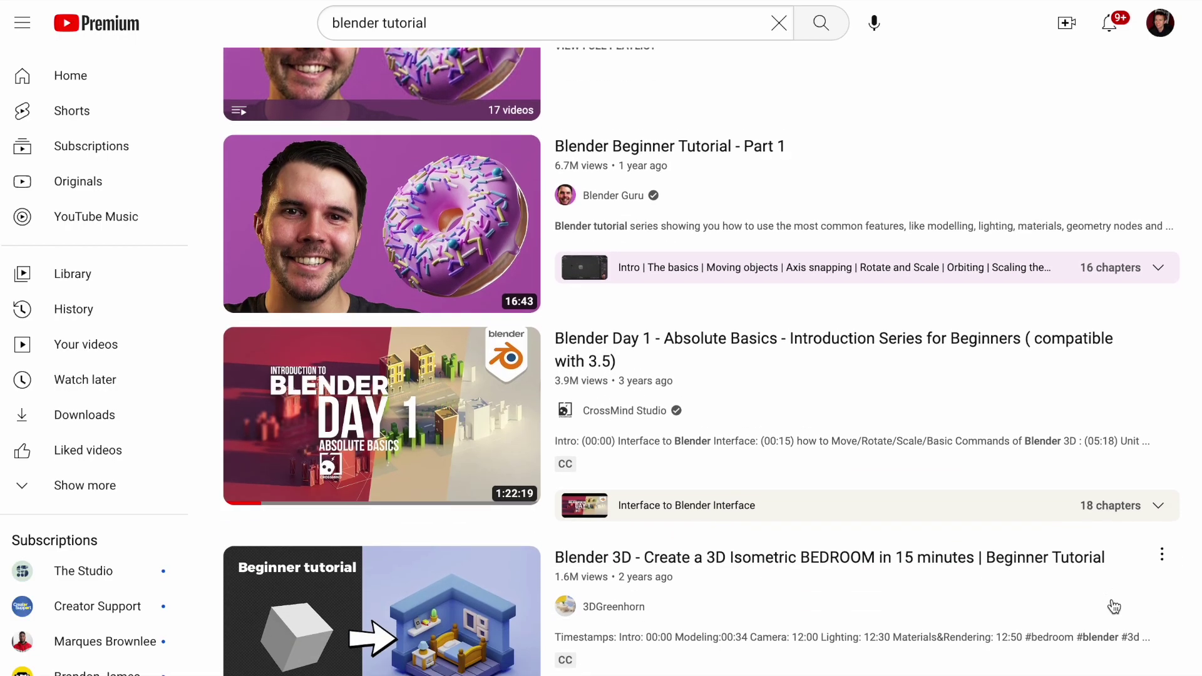
# Step: Scroll the 'blender tutorial' results down to the Basic Poly Modeling video
pyautogui.scroll(-6, 1113, 606)
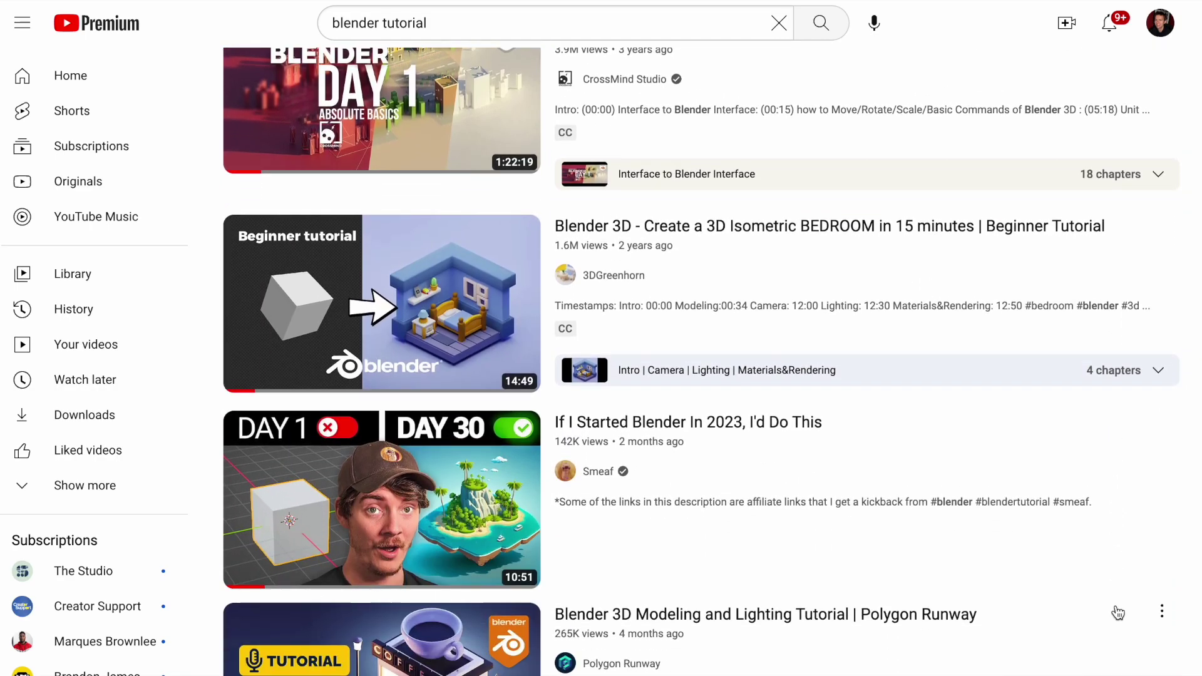
pyautogui.scroll(-7, 1118, 606)
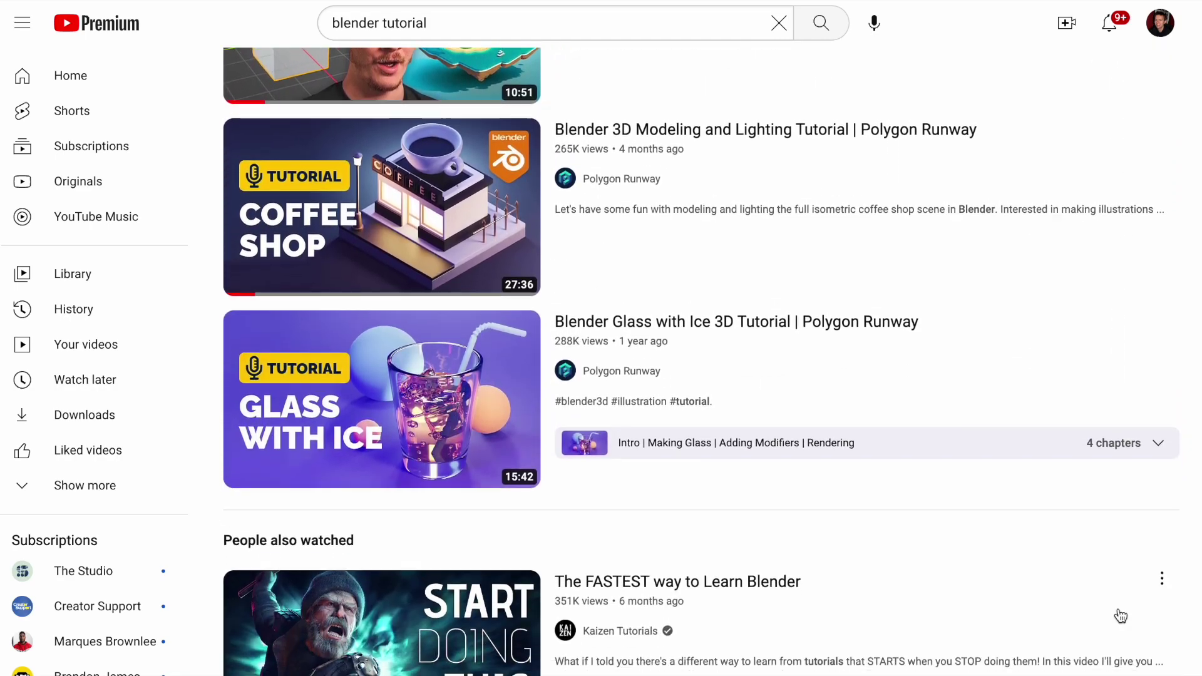
pyautogui.scroll(-6, 1119, 610)
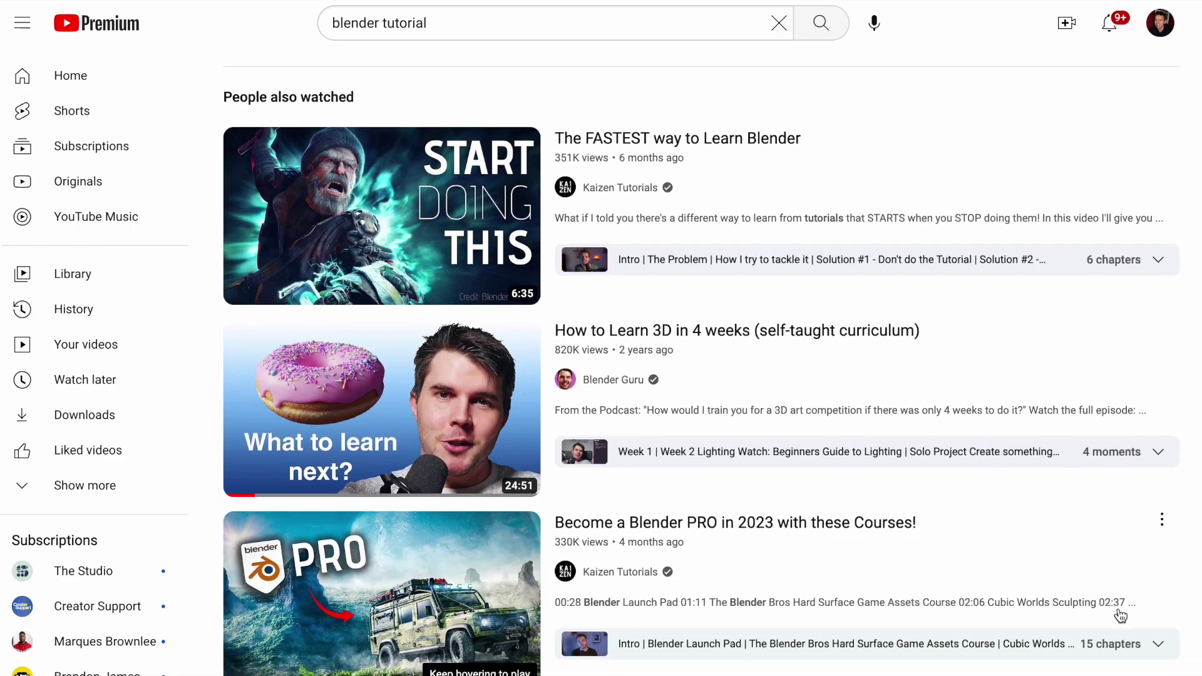
pyautogui.scroll(-7, 1119, 615)
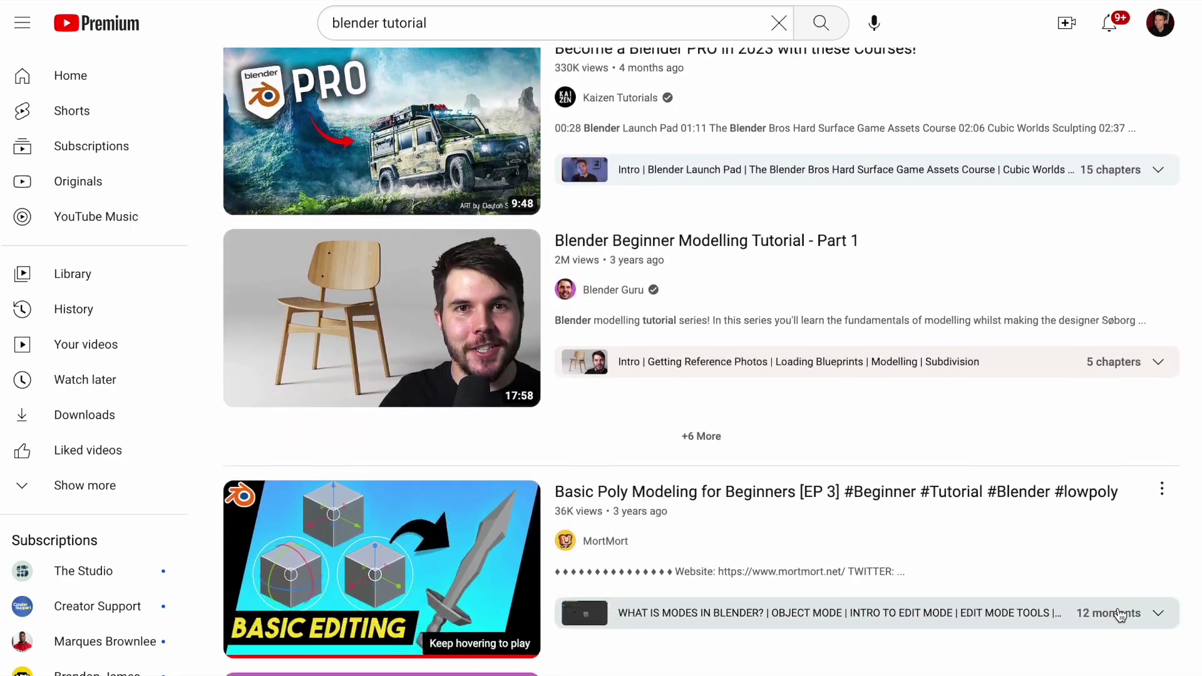
pyautogui.scroll(-3, 1118, 611)
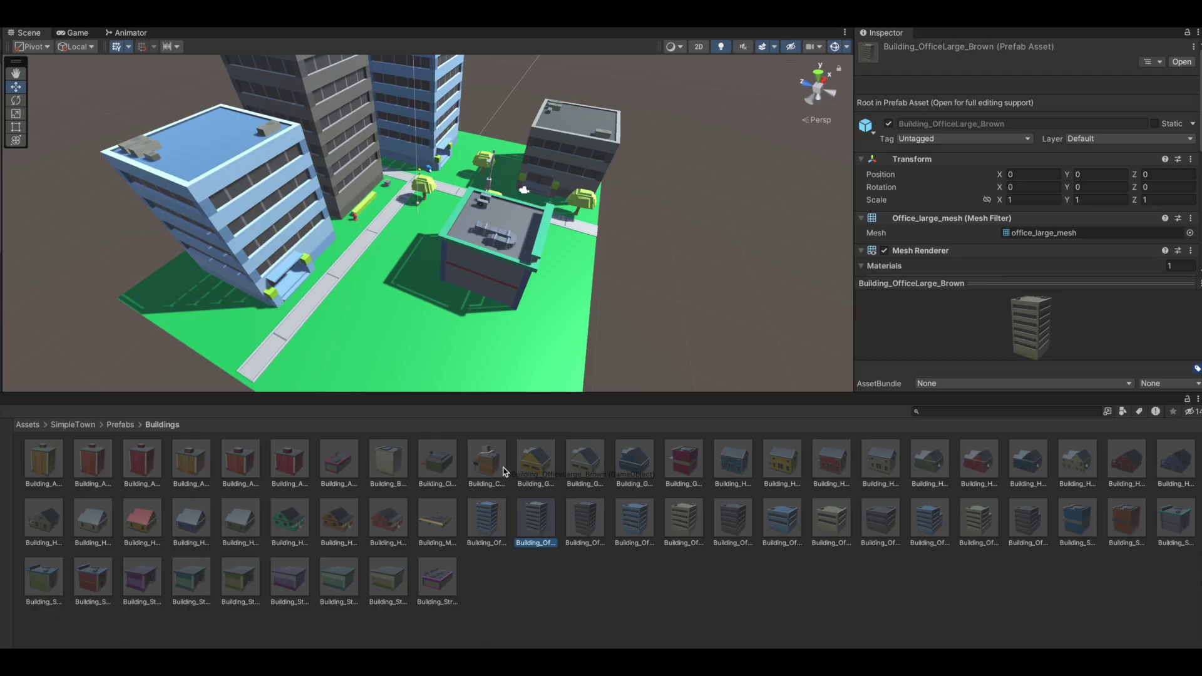
# Step: Place an office building into the town scene and scroll down the view
pyautogui.moveTo(535, 519); pyautogui.dragTo(416, 348)
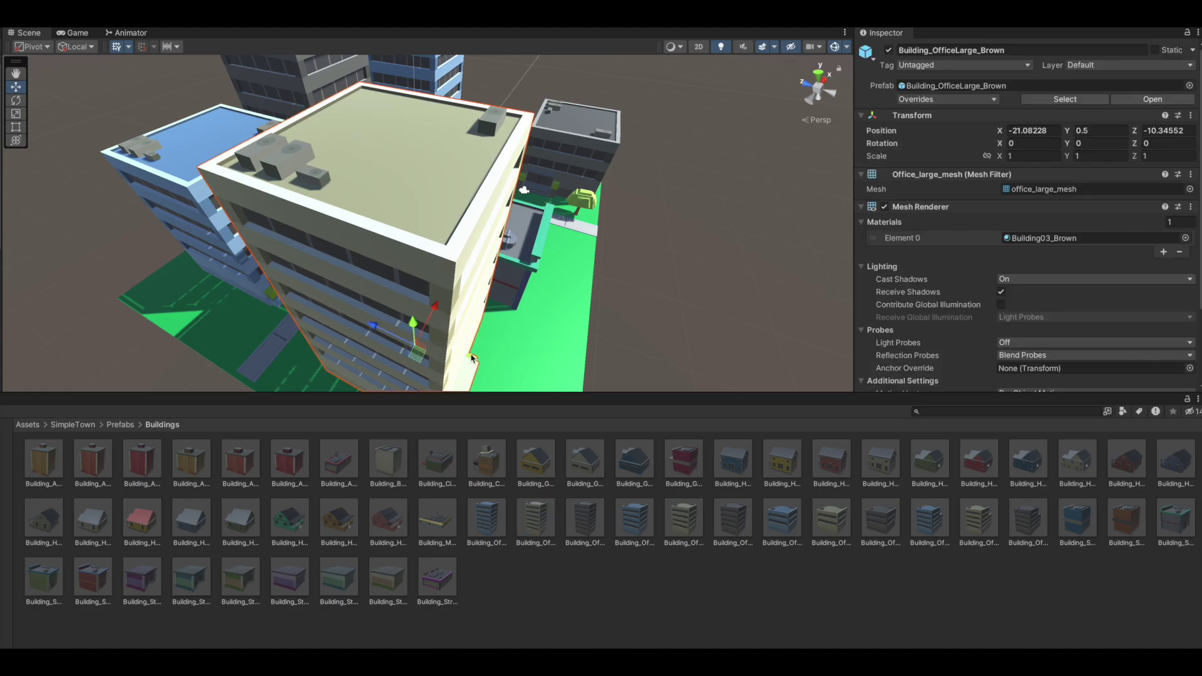
pyautogui.scroll(-3, 506, 355)
pyautogui.scroll(-2, 506, 355)
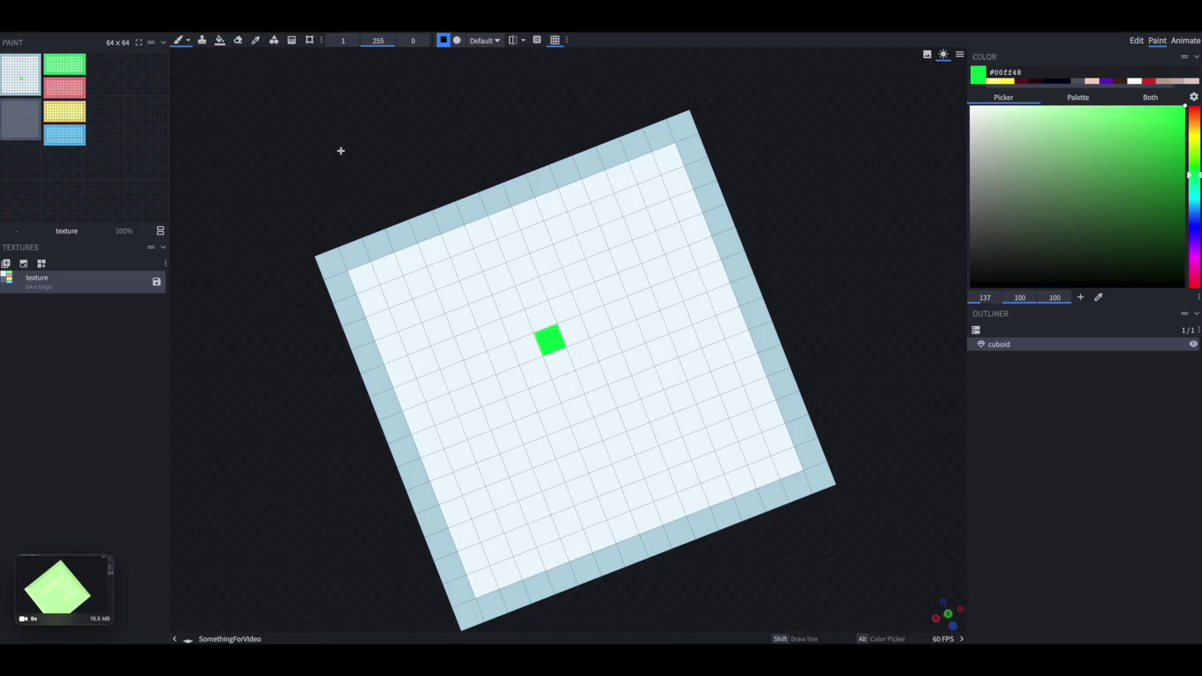
# Step: Fill the cuboid face with green and orbit to view it in perspective
pyautogui.click(499, 248)
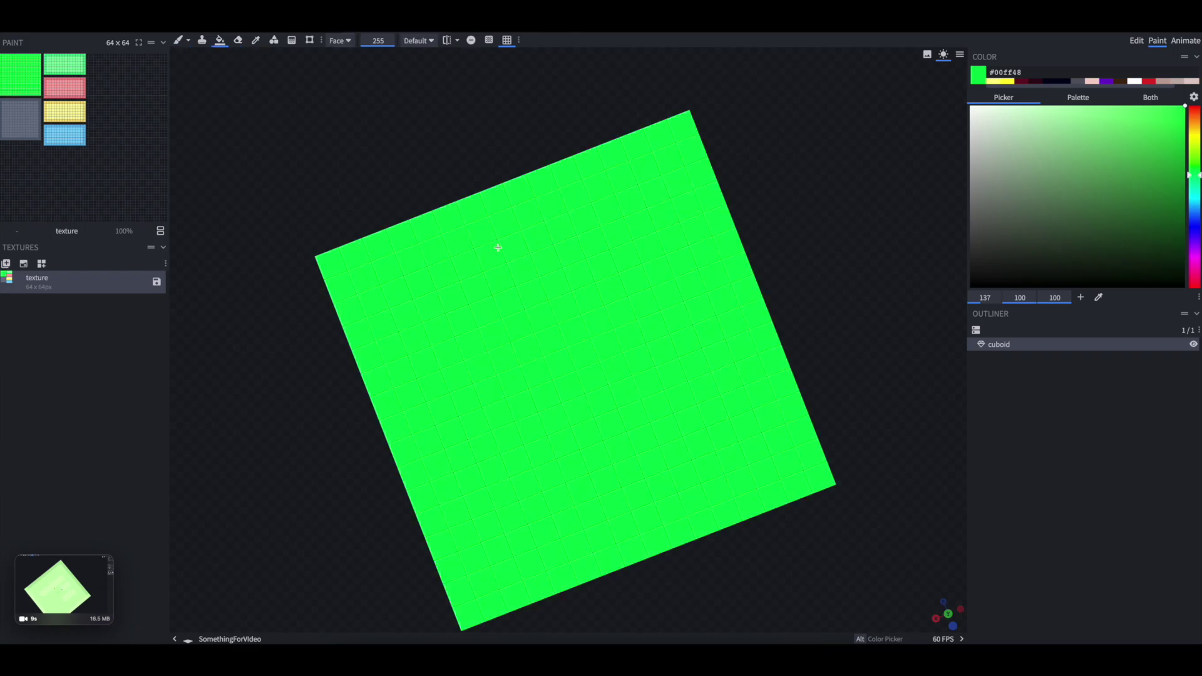
pyautogui.moveTo(932, 535)
pyautogui.mouseDown()
pyautogui.moveTo(853, 472)
pyautogui.moveTo(693, 461)
pyautogui.moveTo(837, 493)
pyautogui.moveTo(901, 398)
pyautogui.moveTo(888, 496)
pyautogui.moveTo(684, 544)
pyautogui.moveTo(523, 507)
pyautogui.moveTo(752, 565)
pyautogui.mouseUp()
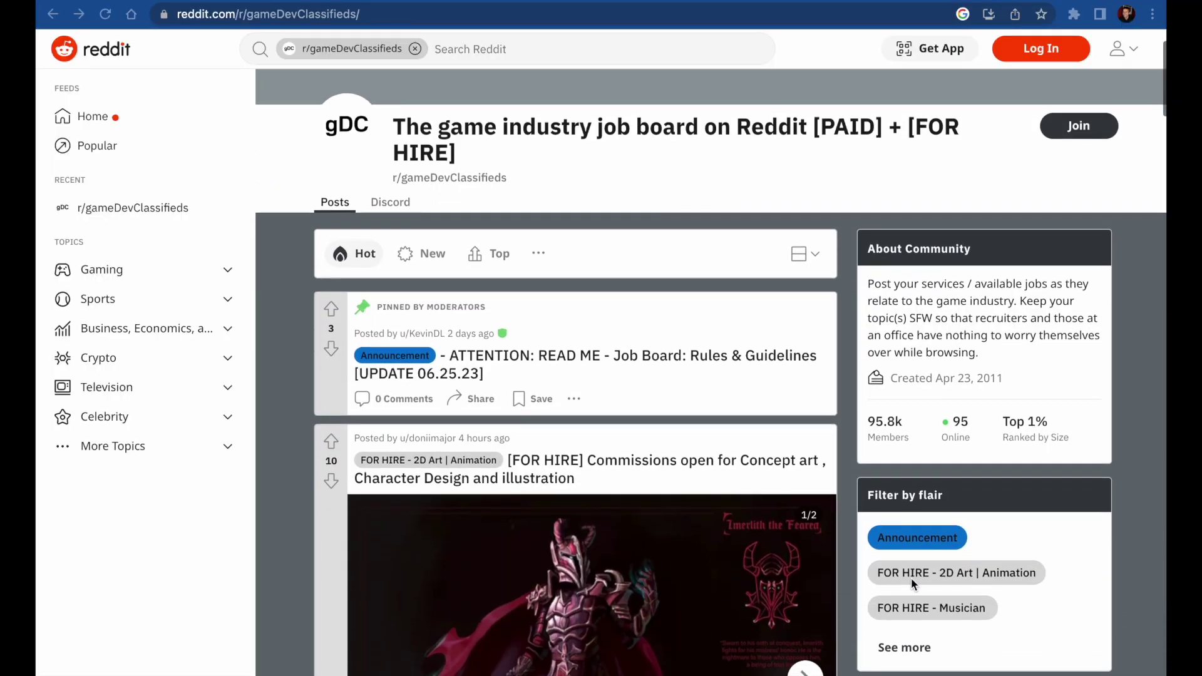
pyautogui.scroll(-3, 913, 579)
pyautogui.scroll(-2, 914, 583)
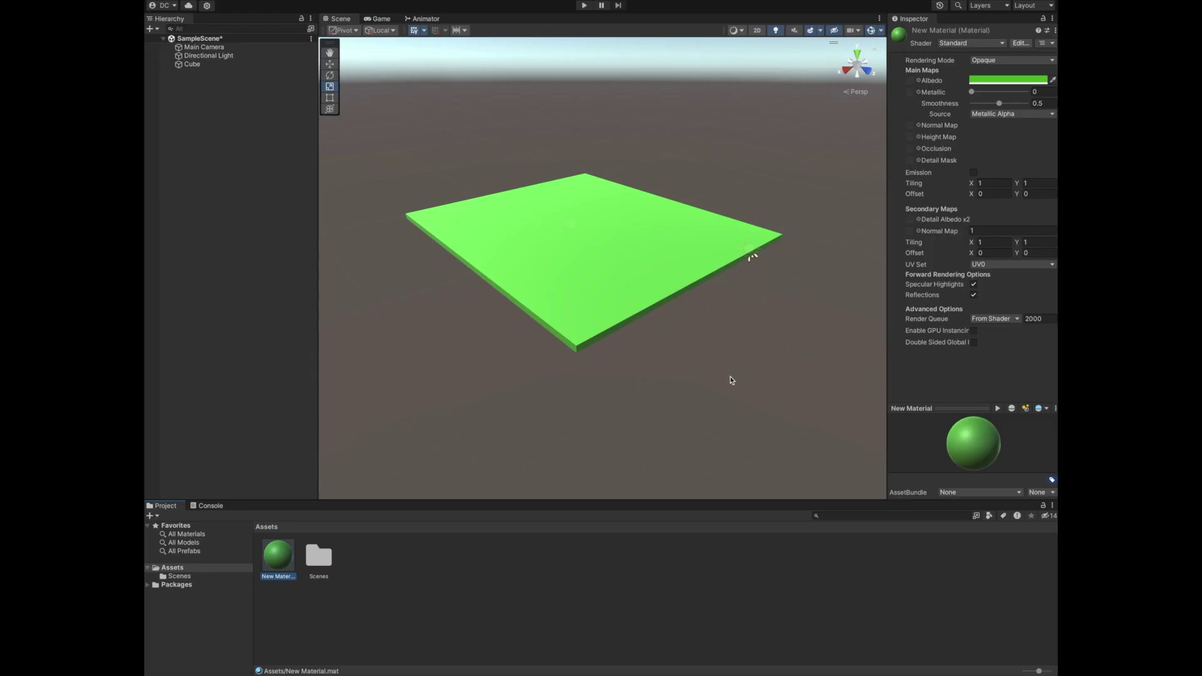
# Step: Start adding a new tag from the Tag list, then walk the hero left onto the grass
pyautogui.click(728, 375)
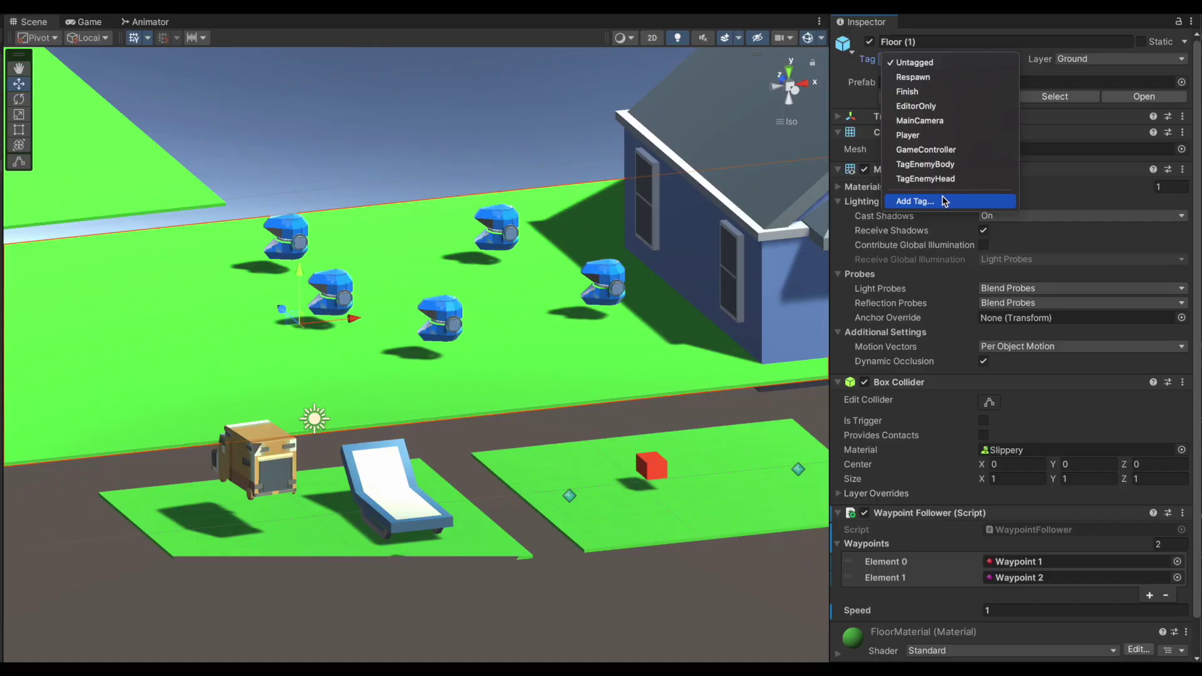
pyautogui.click(944, 201)
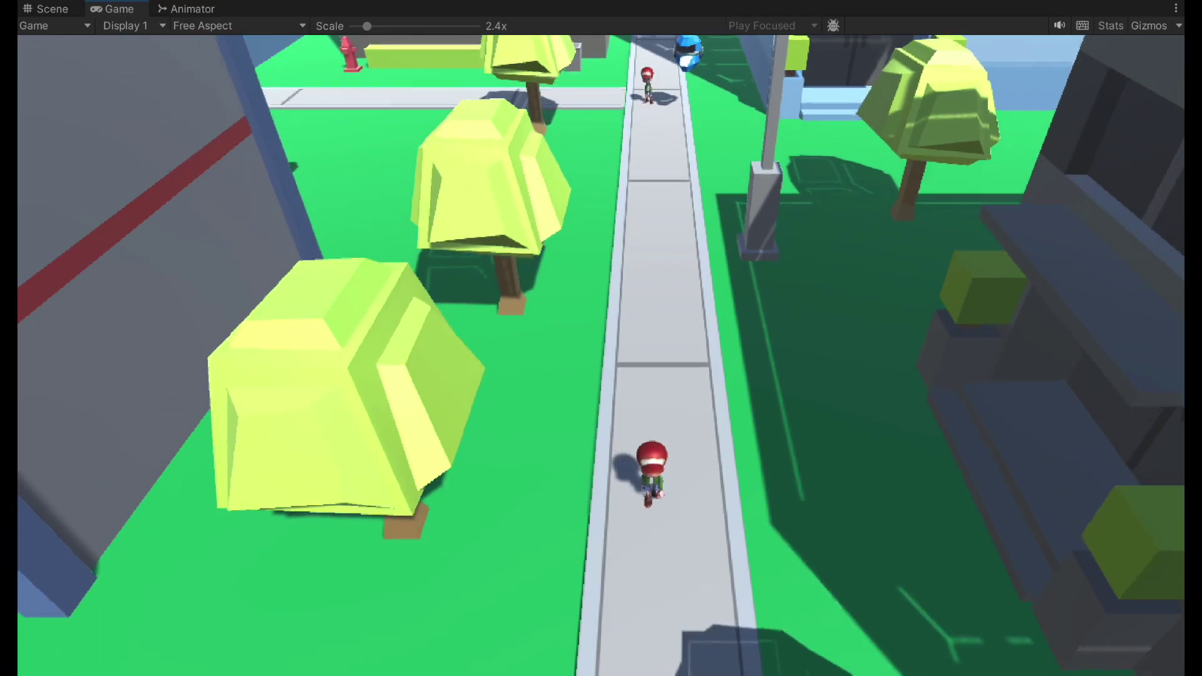
pyautogui.press('a')
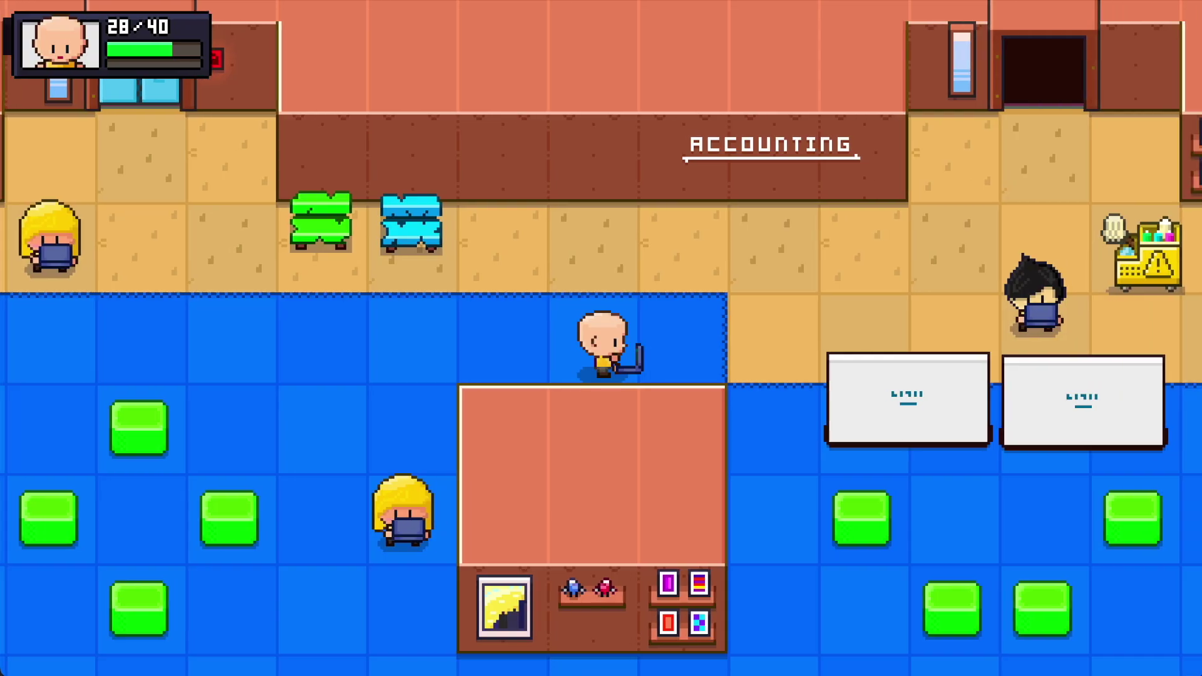
# Step: Walk the bald character through the office into the brewery, then nudge the office tower along X
pyautogui.press('d')
pyautogui.press('s')
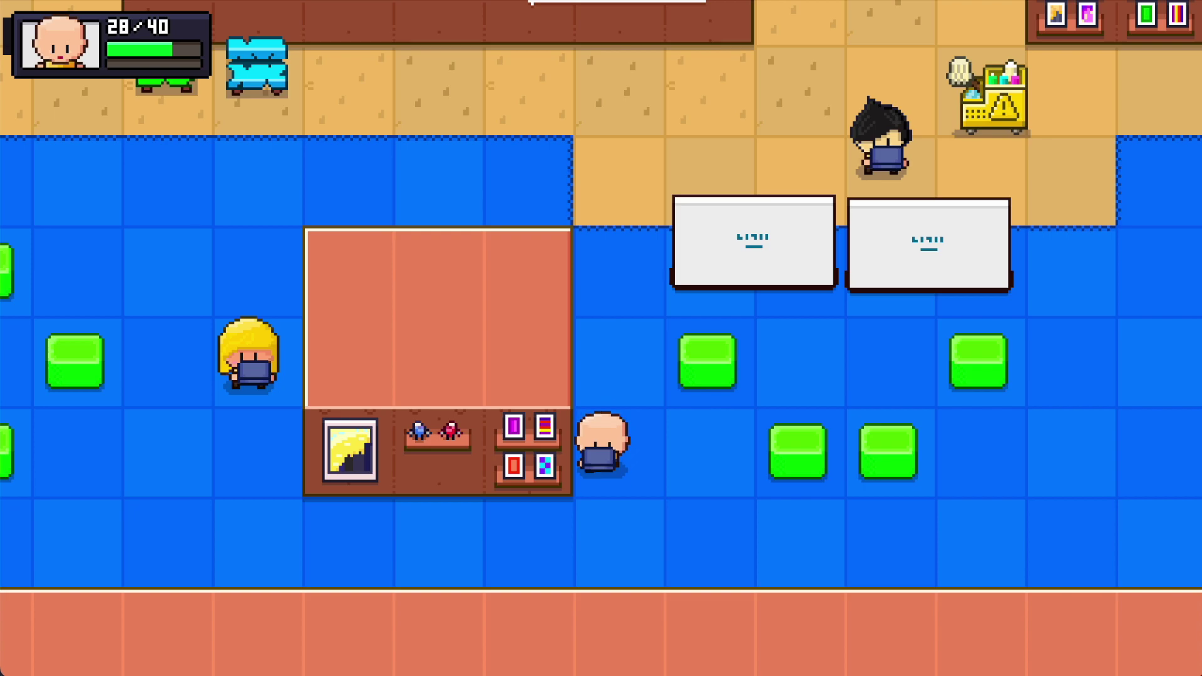
pyautogui.press('d')
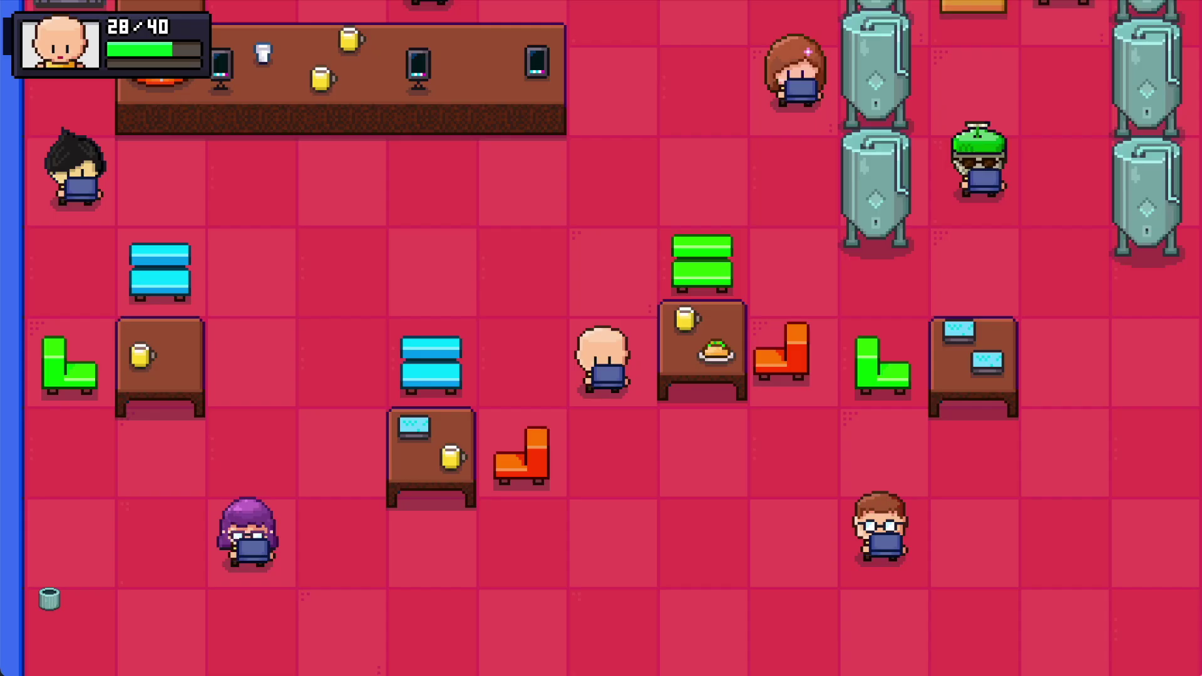
pyautogui.press('s')
pyautogui.press('d')
pyautogui.press('a')
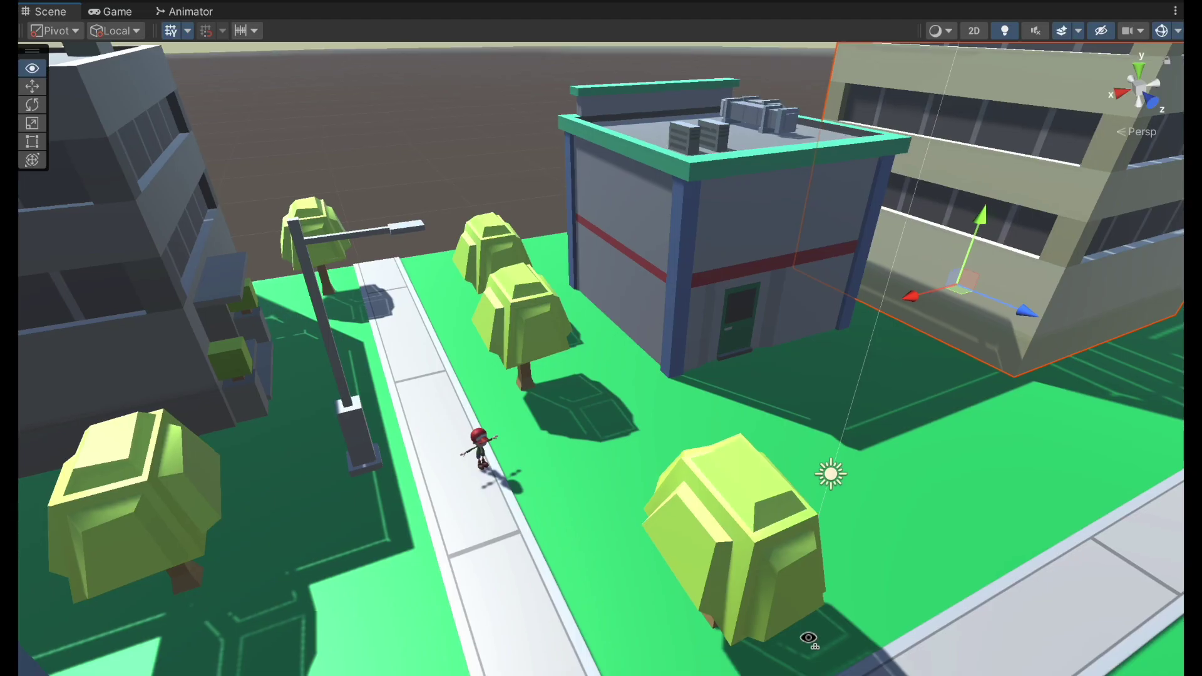
pyautogui.moveTo(808, 639); pyautogui.dragTo(1050, 616, button='right')
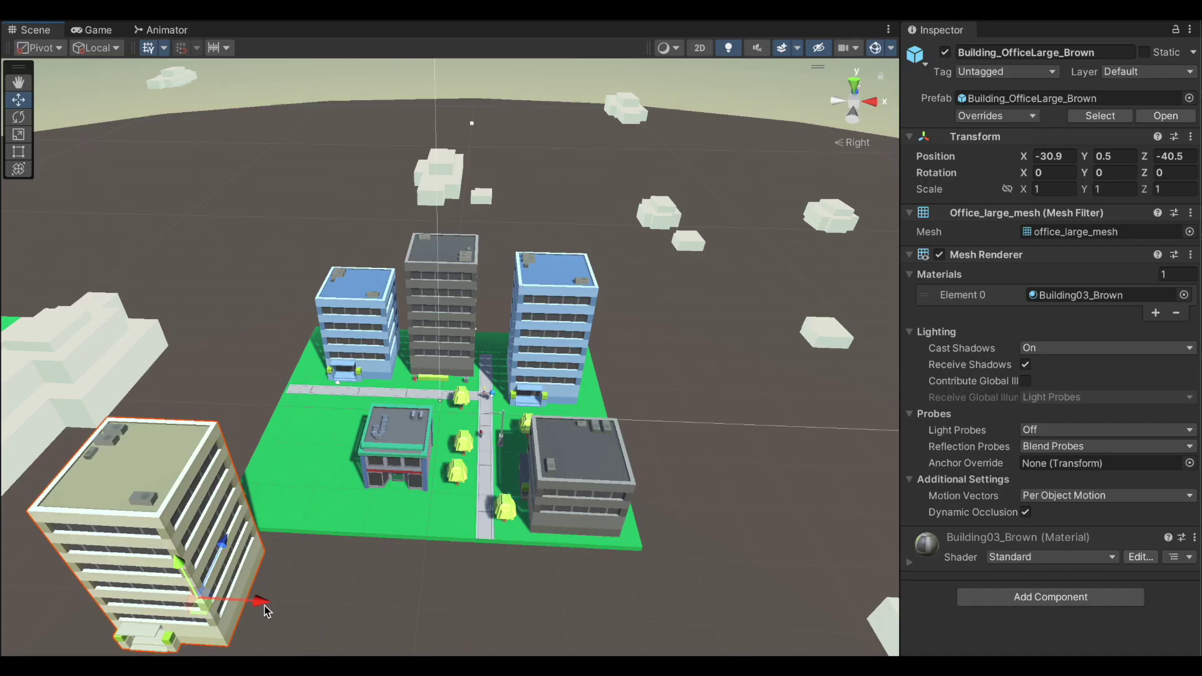
pyautogui.moveTo(264, 606); pyautogui.dragTo(302, 605)
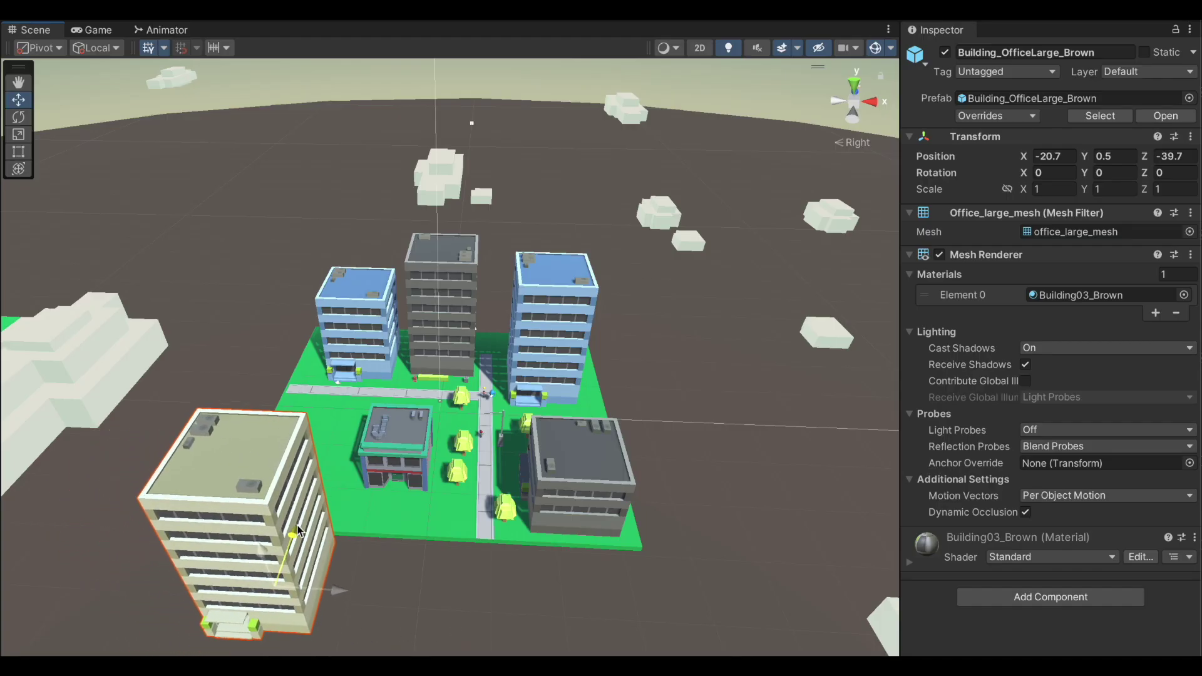
# Step: Drag Building_OfficeLarge_Brown back along X to sit at X -22.7, Z -17.7
pyautogui.moveTo(394, 469); pyautogui.dragTo(380, 480)
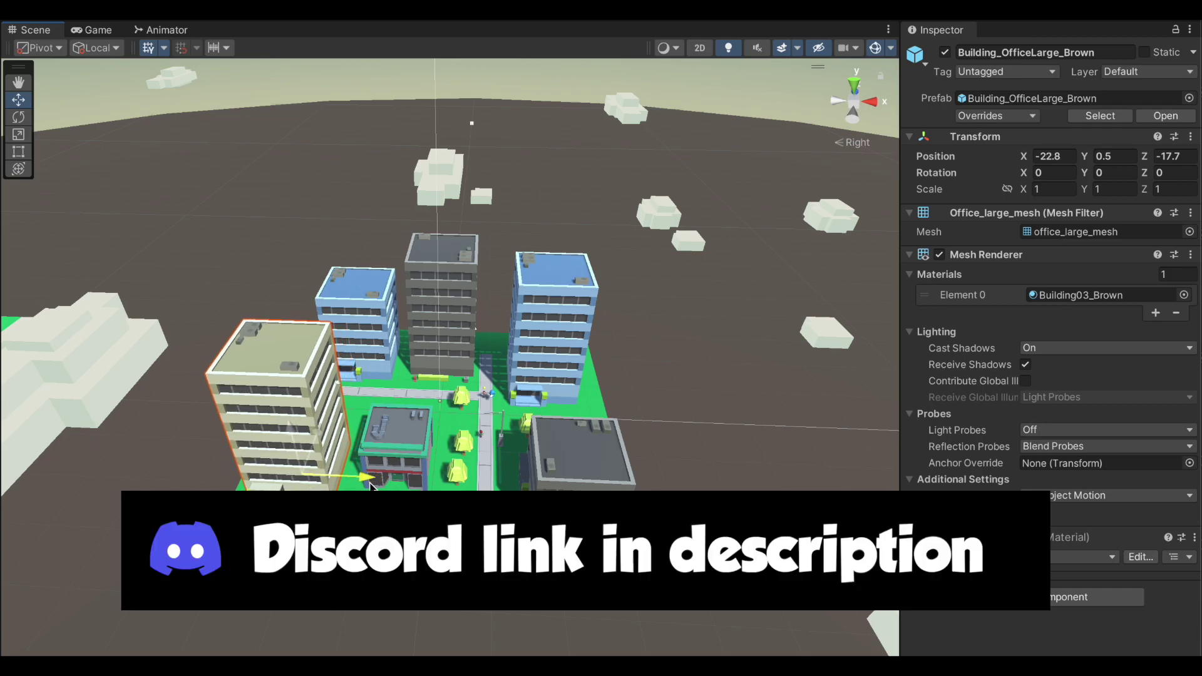
pyautogui.moveTo(380, 481); pyautogui.dragTo(438, 438, button='right')
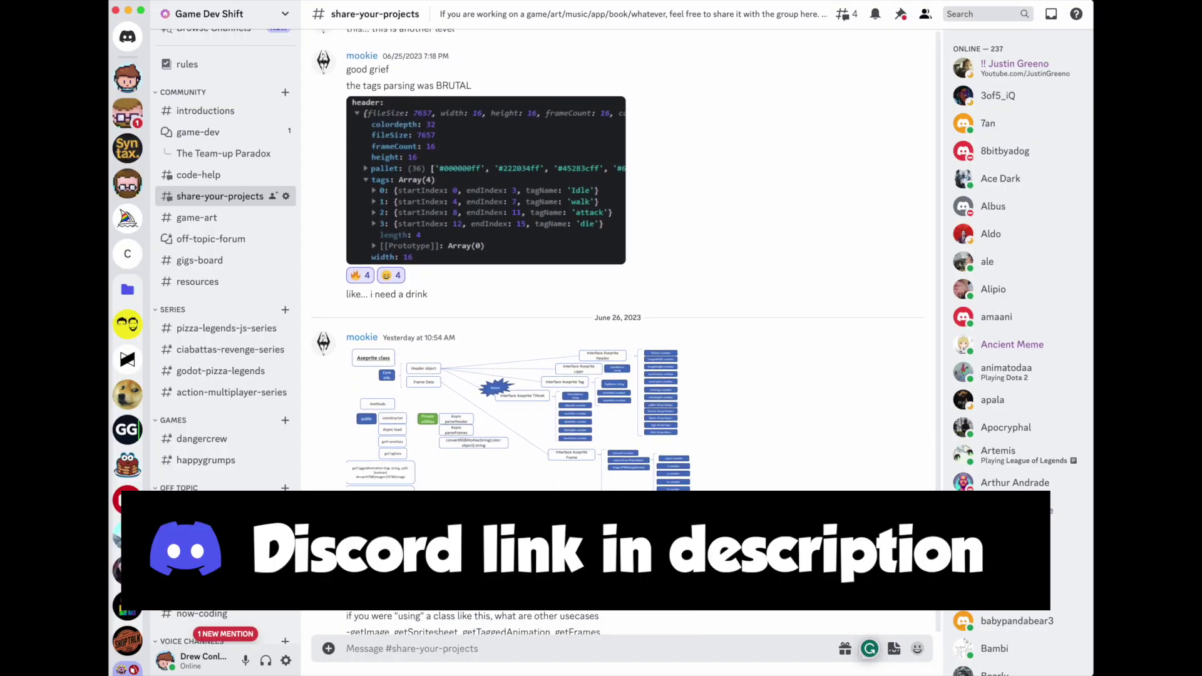
pyautogui.scroll(-2, 561, 332)
pyautogui.scroll(-2, 761, 548)
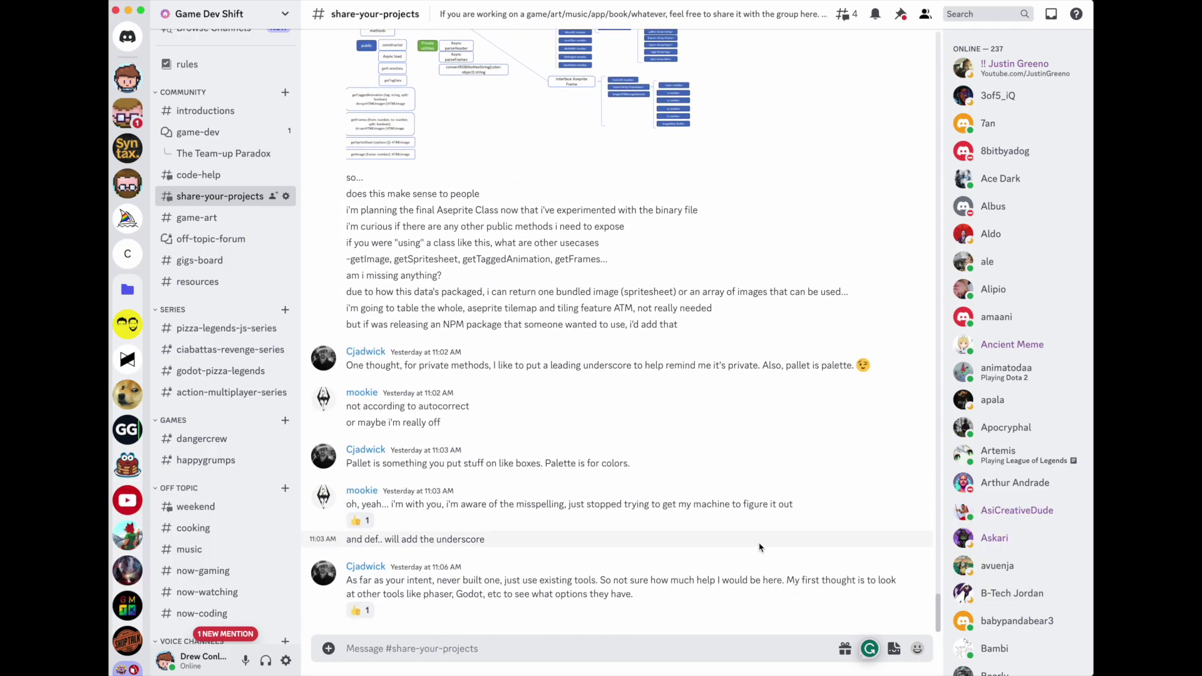